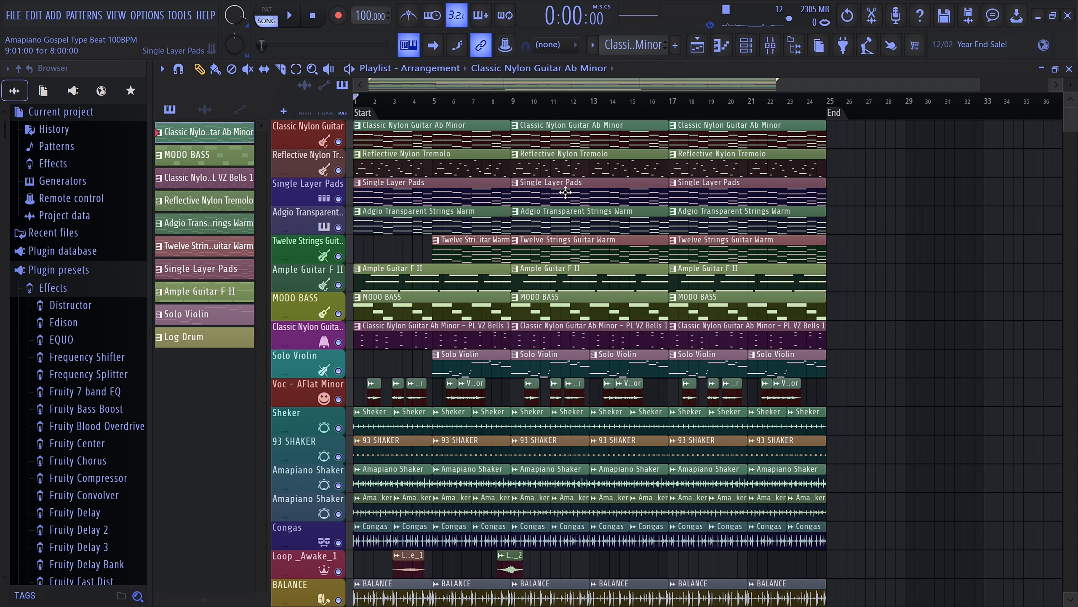
Solo the Classic Nylon Guitar track and play its pattern through in the piano roll.
{"action": "left_click", "coordinate": [338, 142], "text": "ctrl"}
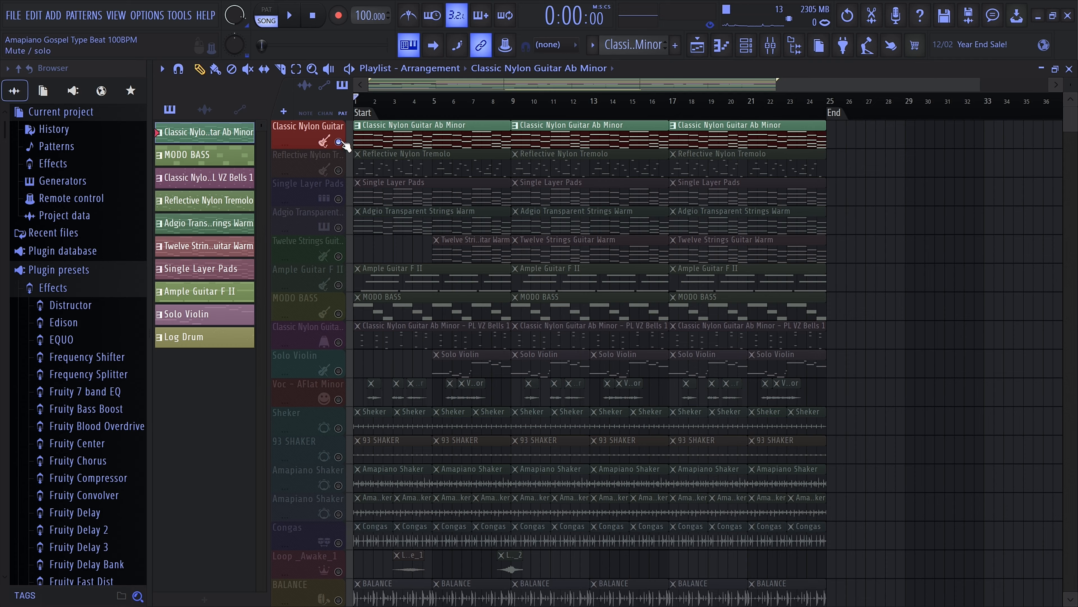
{"action": "double_click", "coordinate": [373, 139]}
{"action": "scroll", "coordinate": [336, 218], "scroll_direction": "down", "scroll_amount": 5}
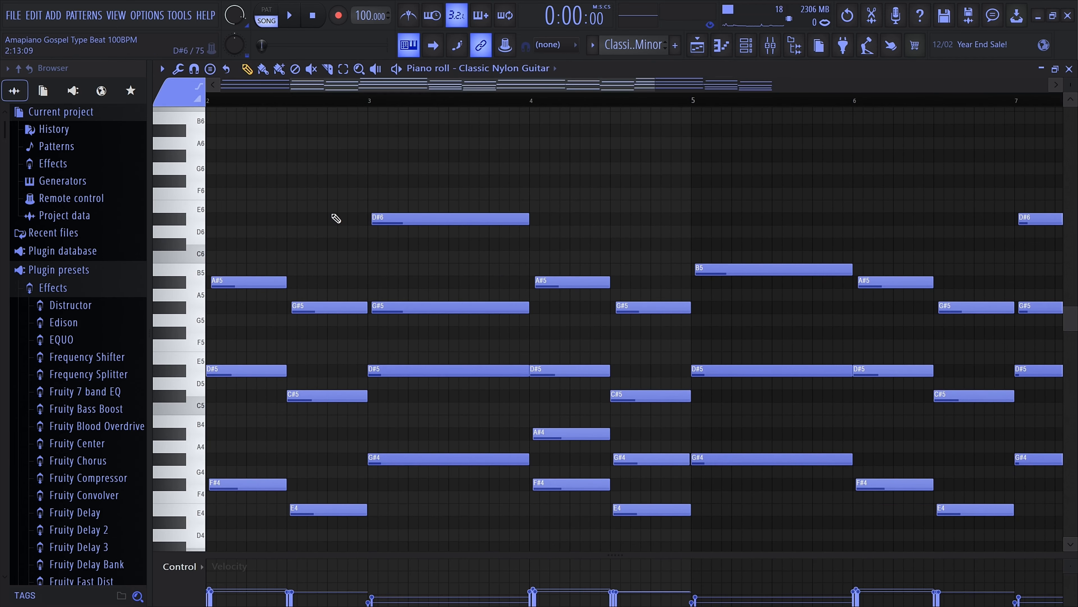
{"action": "scroll", "coordinate": [336, 218], "scroll_direction": "down", "scroll_amount": 2}
{"action": "scroll", "coordinate": [303, 202], "scroll_direction": "down", "scroll_amount": 1}
{"action": "left_click", "coordinate": [289, 16]}
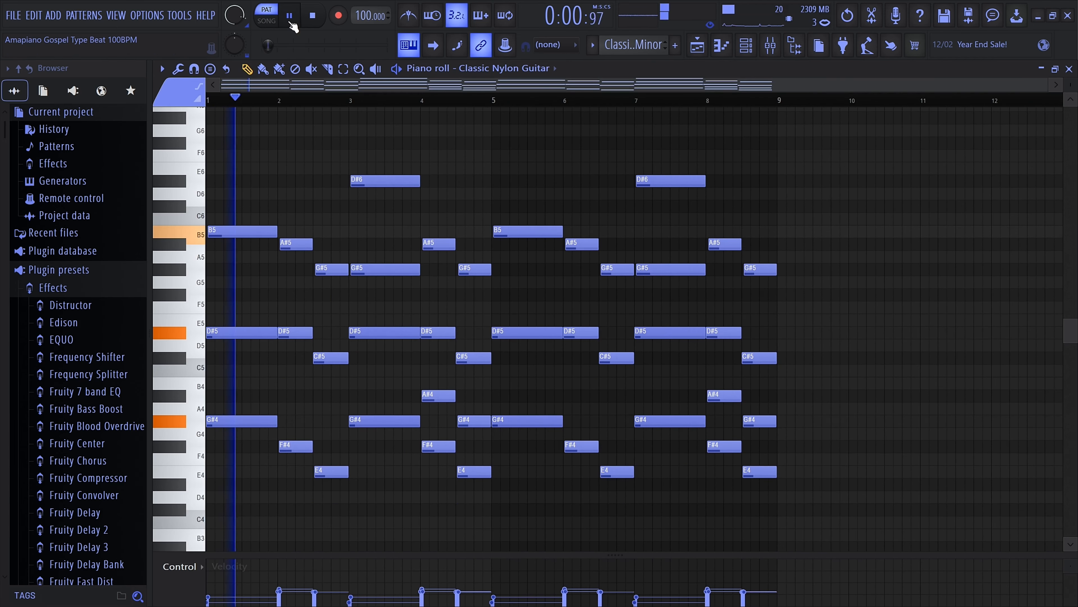
{"action": "scroll", "coordinate": [288, 166], "scroll_direction": "down", "scroll_amount": 1}
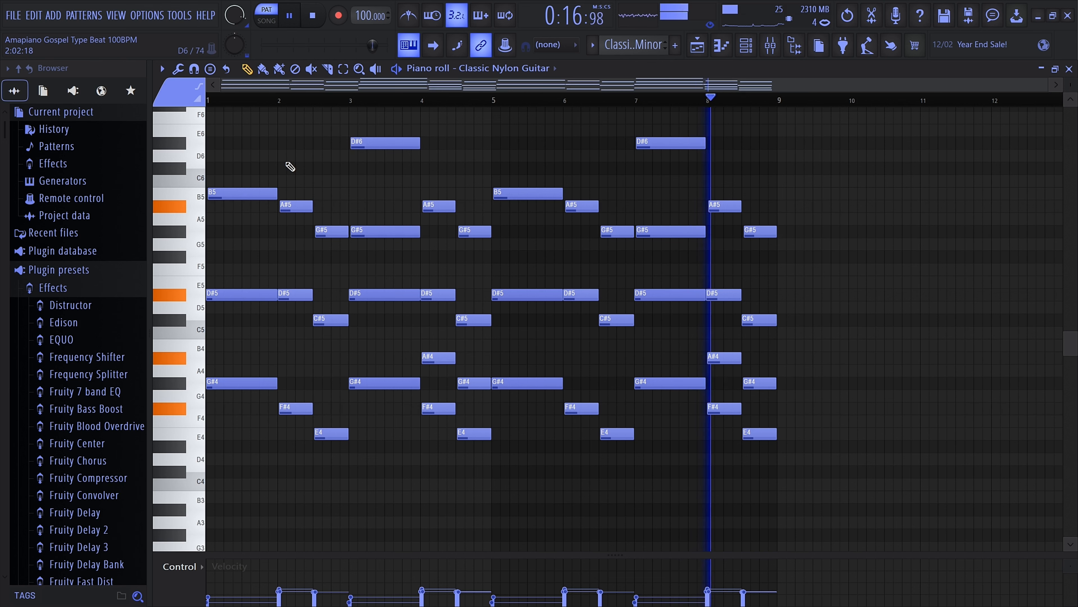
{"action": "key", "text": "space"}
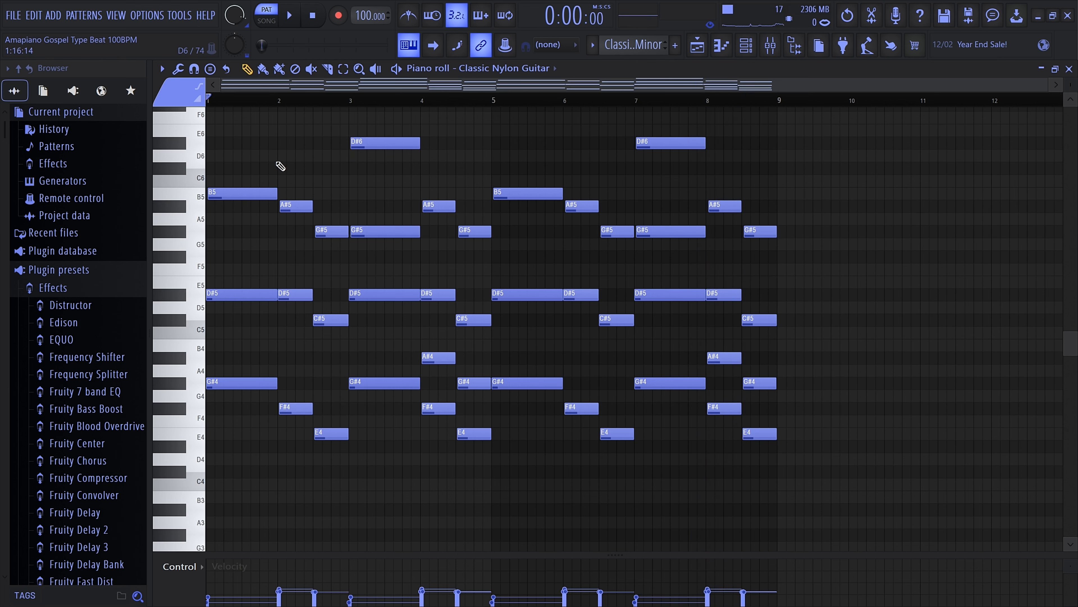
Examine the note starts of the first guitar chords in the piano roll up close and return to the playlist.
{"action": "scroll", "coordinate": [239, 153], "scroll_direction": "up", "scroll_amount": 5}
{"action": "left_click_drag", "start_coordinate": [283, 84], "coordinate": [194, 81]}
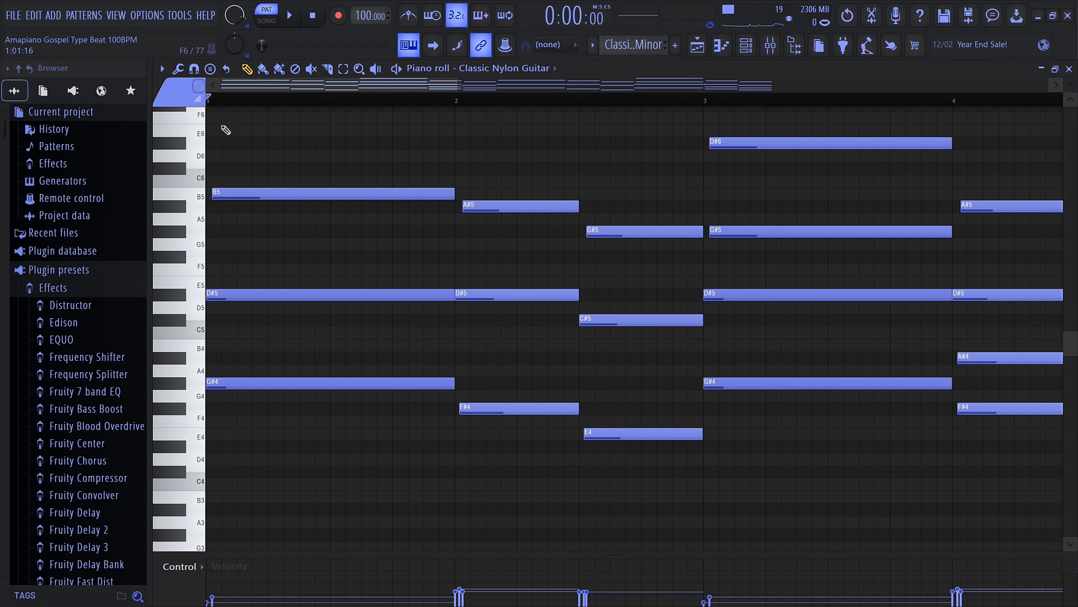
{"action": "scroll", "coordinate": [231, 132], "scroll_direction": "up", "scroll_amount": 3}
{"action": "left_click_drag", "start_coordinate": [262, 83], "coordinate": [217, 85]}
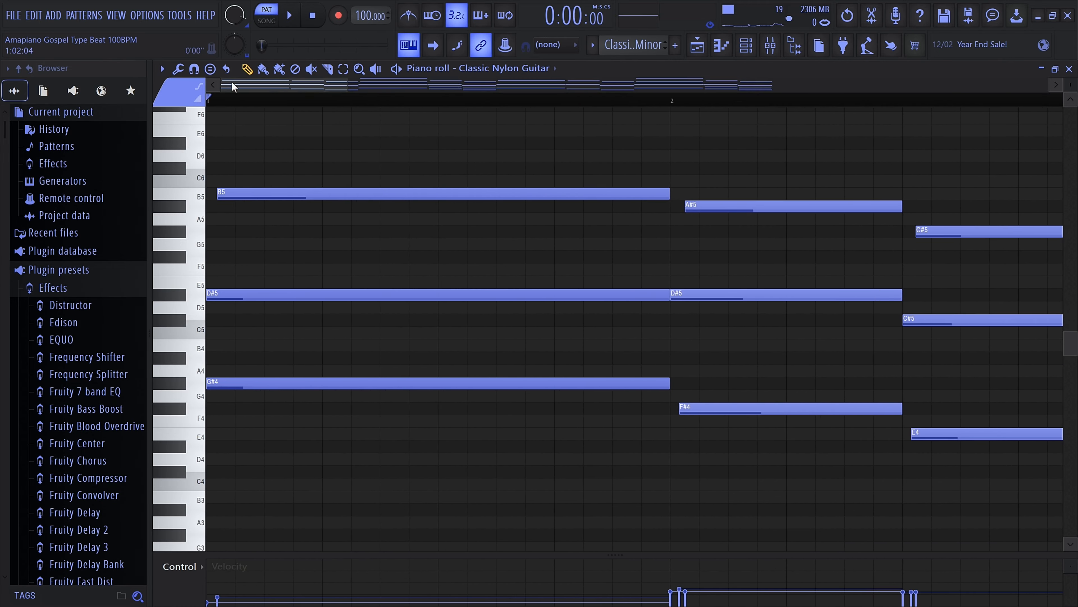
{"action": "scroll", "coordinate": [248, 229], "scroll_direction": "down", "scroll_amount": 5}
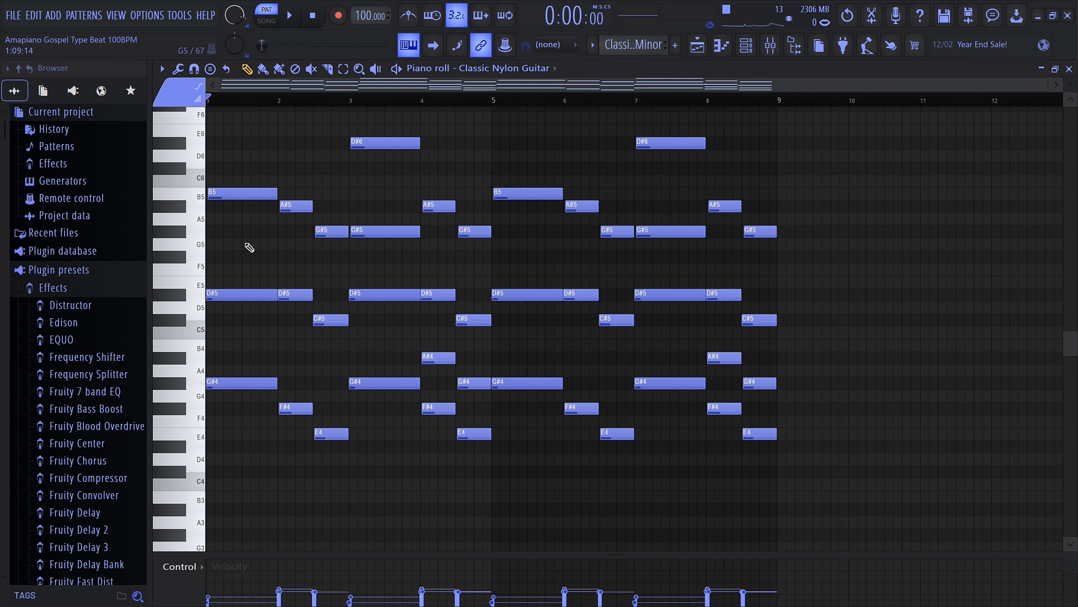
{"action": "left_click", "coordinate": [722, 45]}
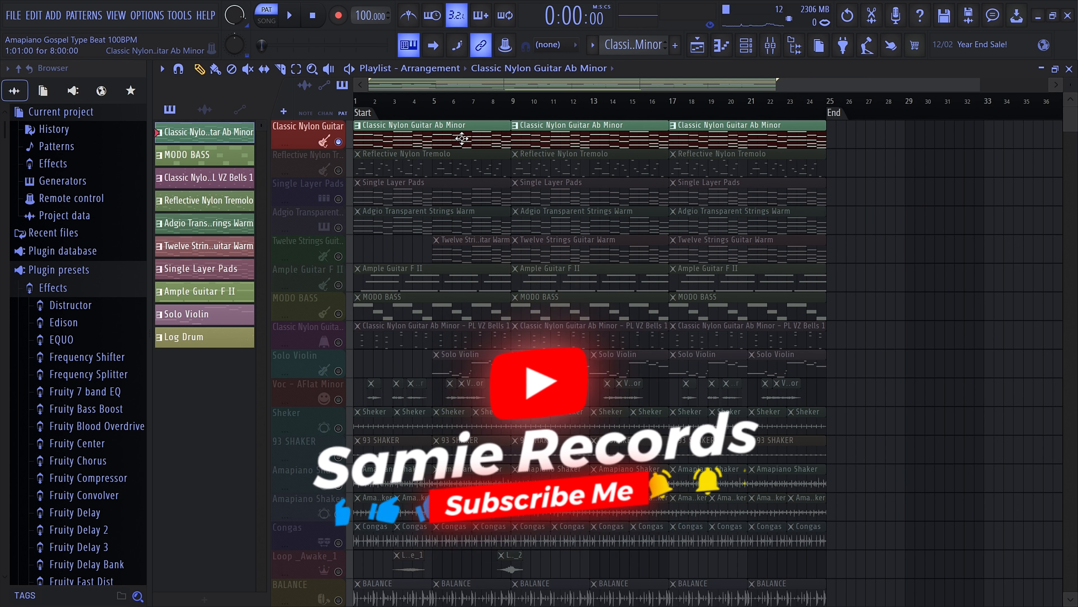
Show the channel rack over the playlist with only the Guitars group listed.
{"action": "left_click", "coordinate": [750, 47]}
{"action": "left_click_drag", "start_coordinate": [691, 192], "coordinate": [725, 228]}
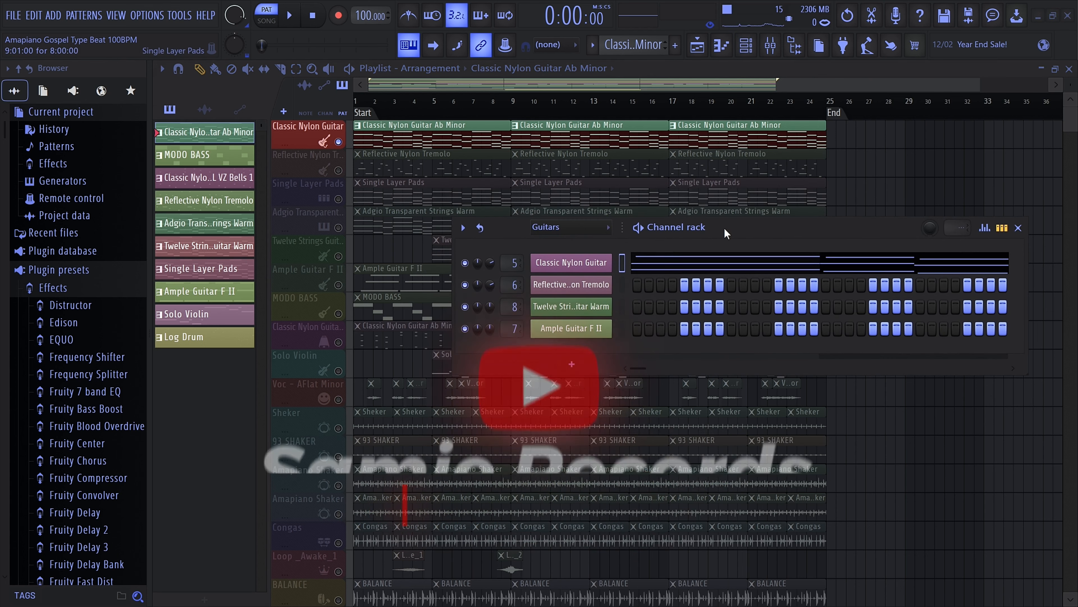
{"action": "left_click", "coordinate": [574, 228]}
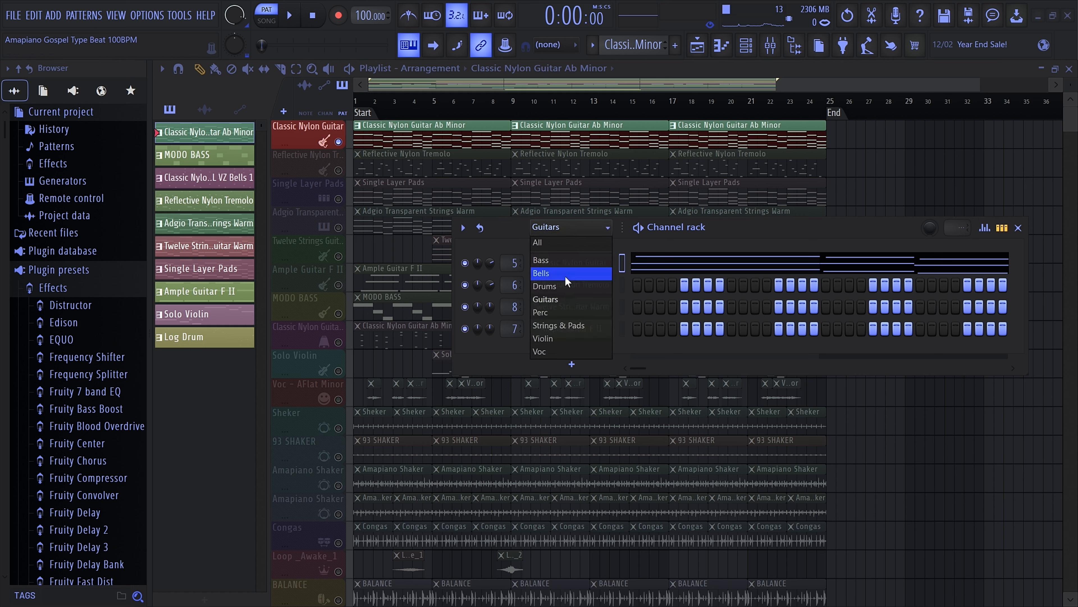
{"action": "left_click", "coordinate": [558, 301]}
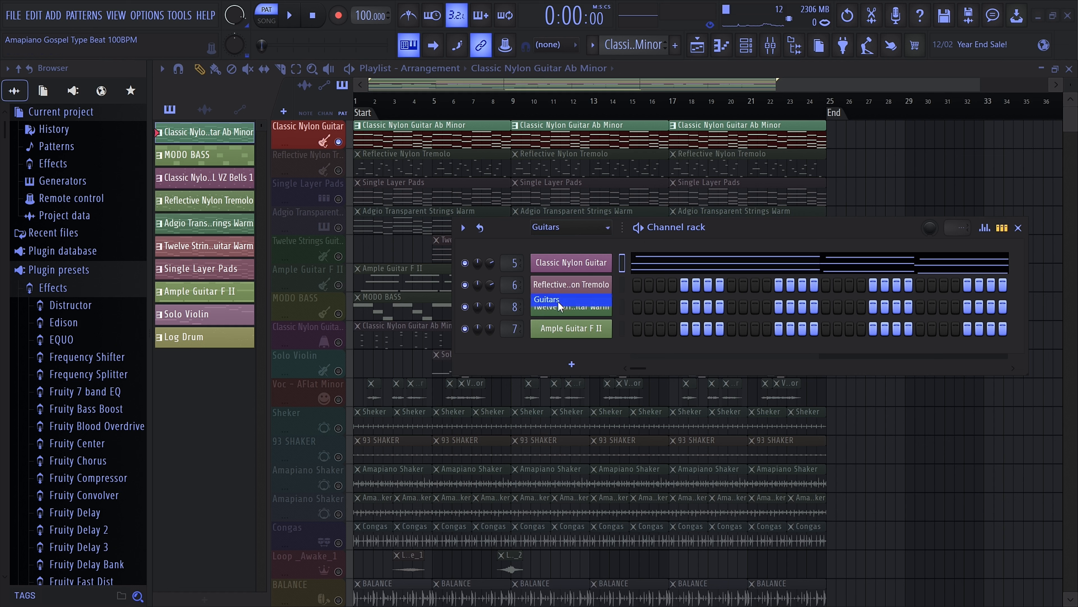
Inspect the Classic Nylon Guitar channel's Omnisphere patch and its browser category, and close the instrument.
{"action": "left_click", "coordinate": [578, 268]}
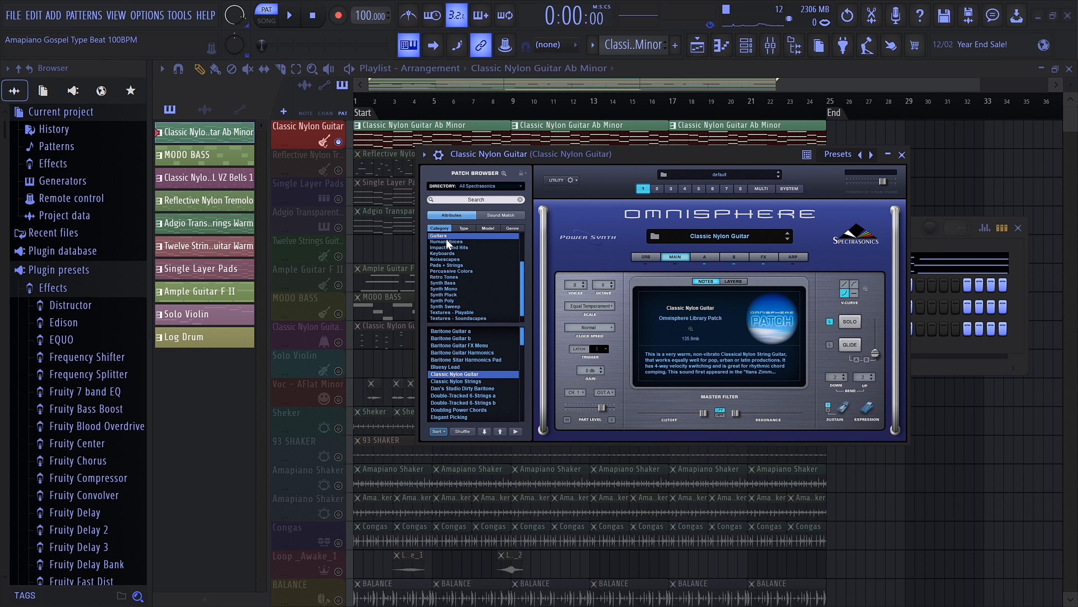
{"action": "scroll", "coordinate": [440, 248], "scroll_direction": "up", "scroll_amount": 1}
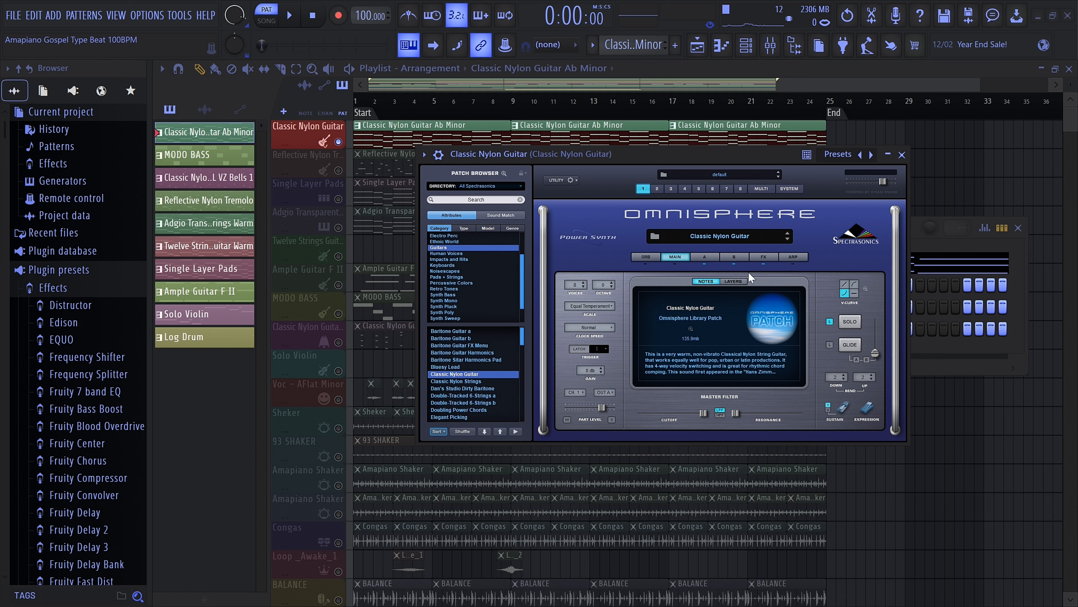
{"action": "left_click", "coordinate": [902, 155]}
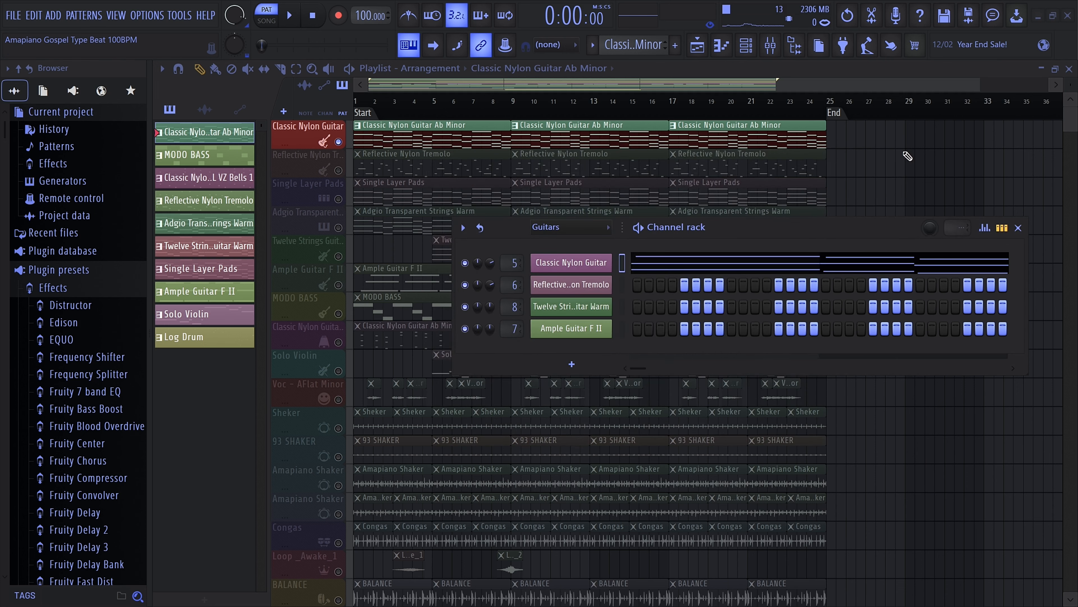
Unmute and solo the Reflective Nylon Tremolo track and play its pattern in the piano roll.
{"action": "left_click_drag", "start_coordinate": [693, 229], "coordinate": [701, 275]}
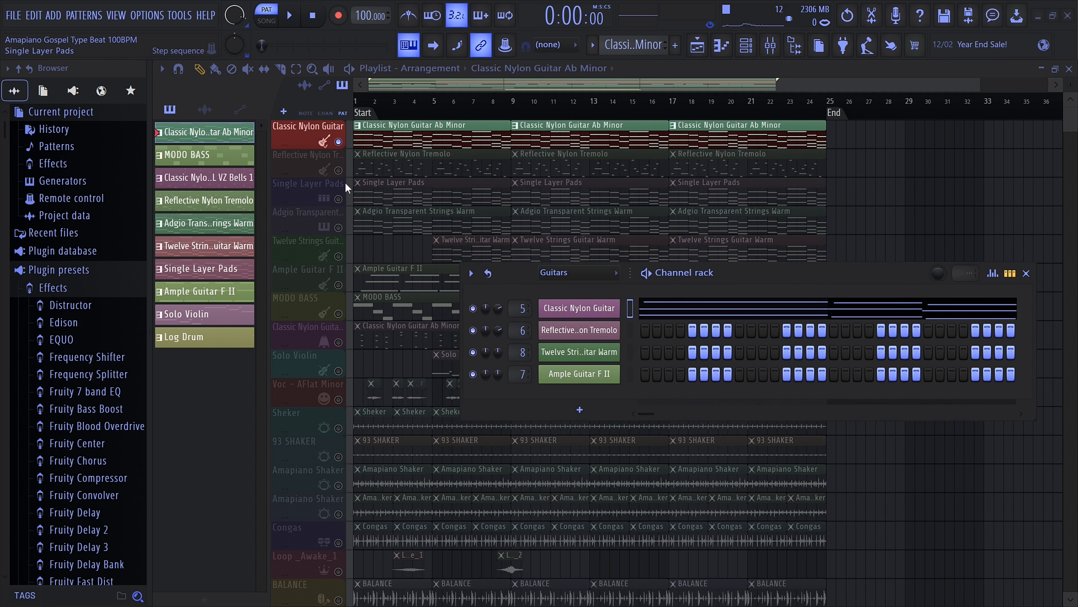
{"action": "left_click", "coordinate": [339, 171]}
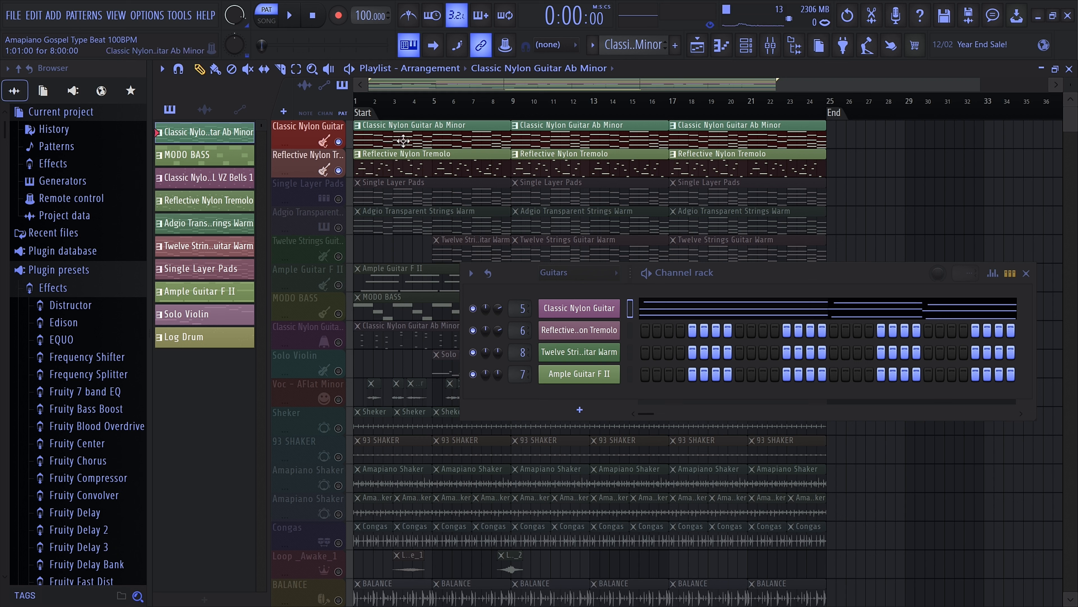
{"action": "right_click", "coordinate": [344, 172]}
{"action": "double_click", "coordinate": [366, 166]}
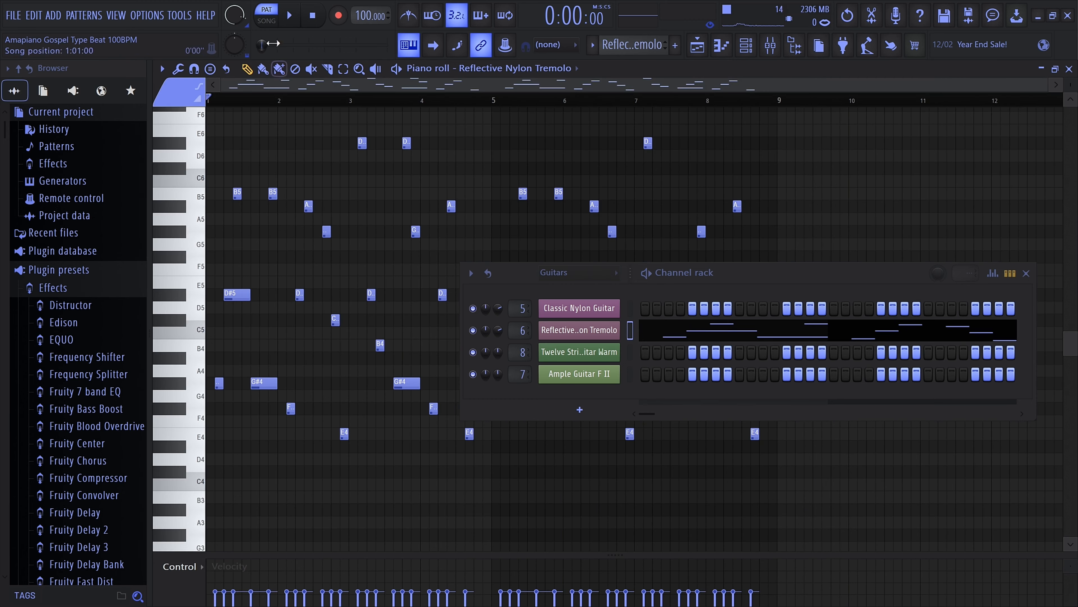
{"action": "left_click", "coordinate": [290, 15]}
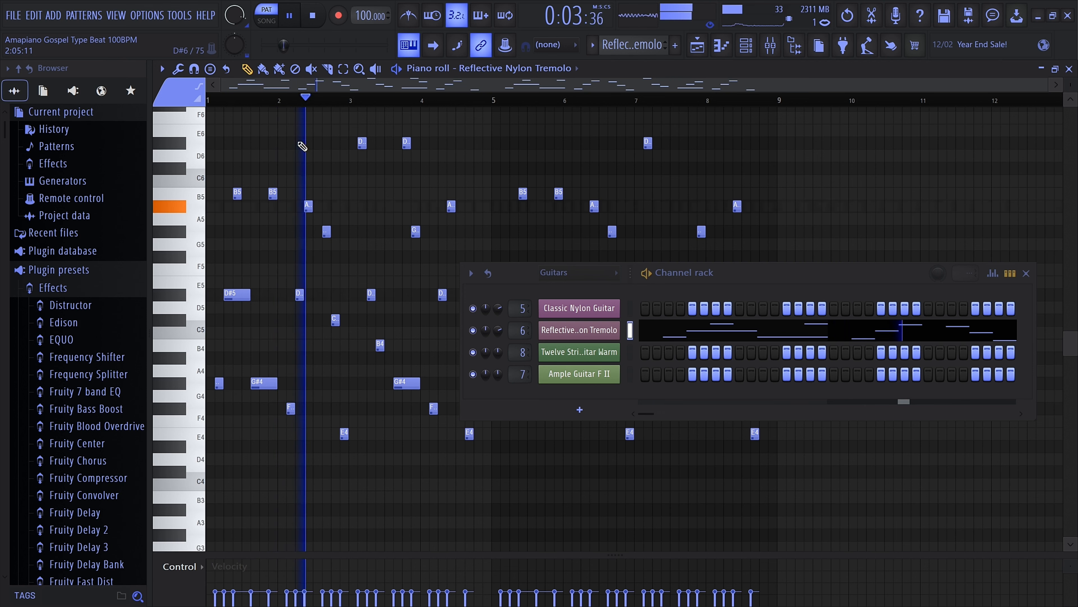
{"action": "scroll", "coordinate": [302, 146], "scroll_direction": "down", "scroll_amount": 2}
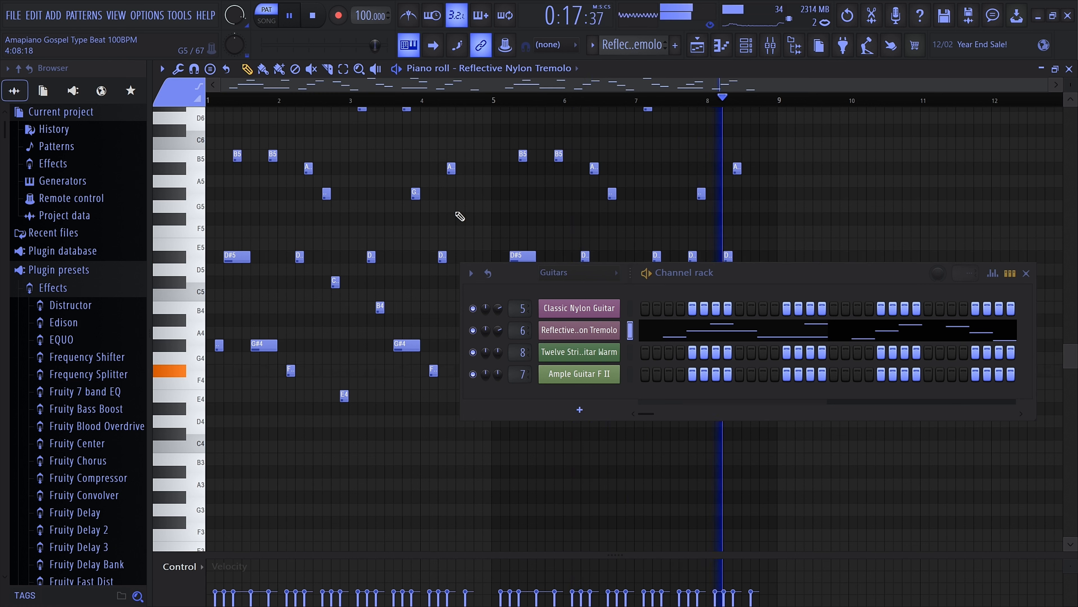
{"action": "key", "text": "space"}
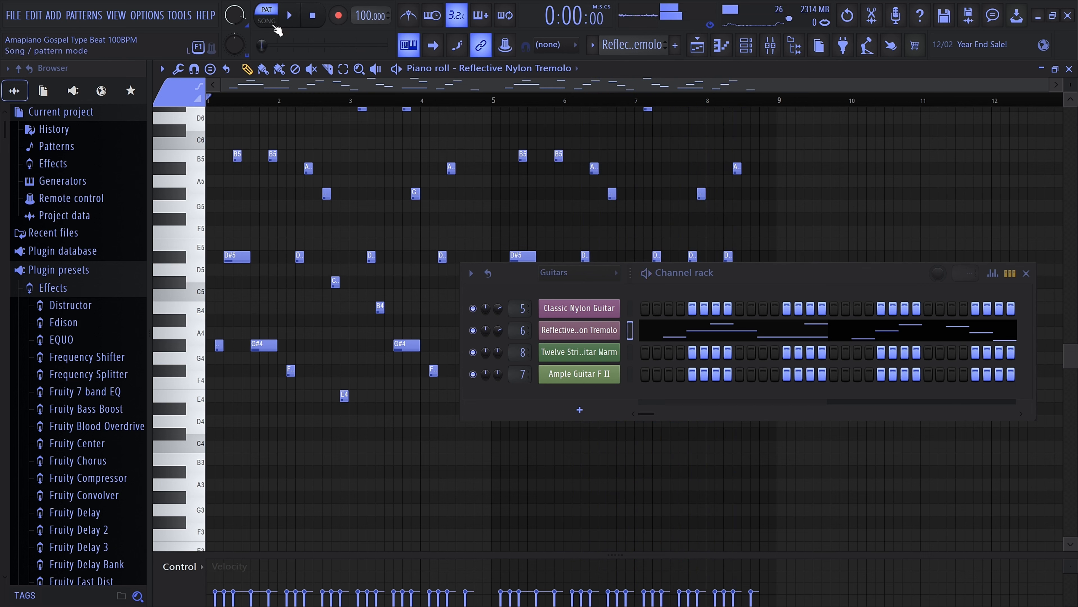
Return to the playlist, inspect the Reflective Nylon Tremolo channel's Omnisphere patch and category, and close the instrument.
{"action": "left_click", "coordinate": [725, 54]}
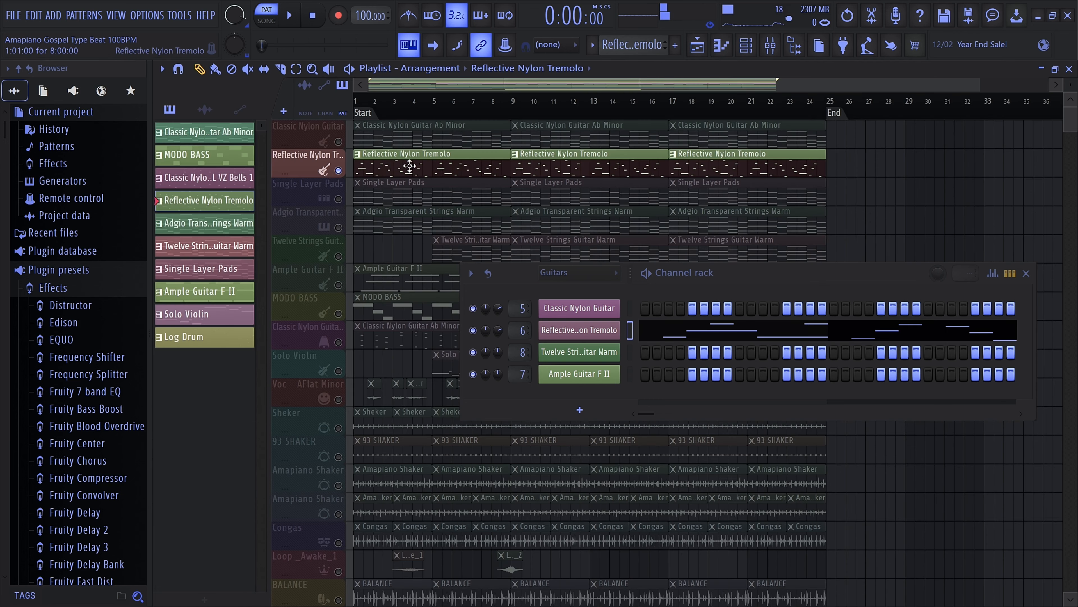
{"action": "left_click", "coordinate": [578, 330]}
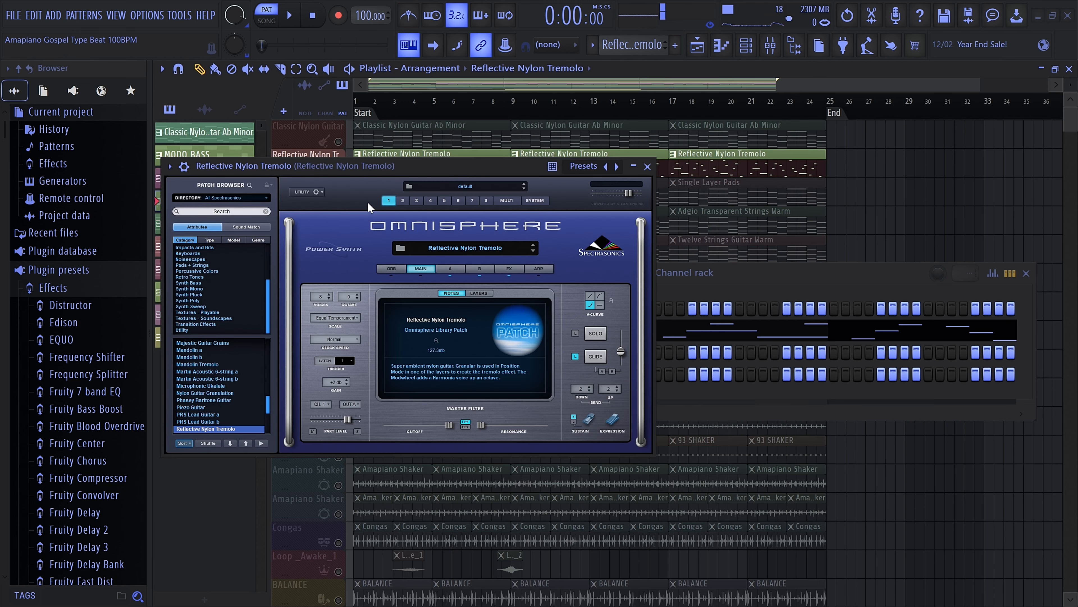
{"action": "left_click_drag", "start_coordinate": [362, 167], "coordinate": [422, 163]}
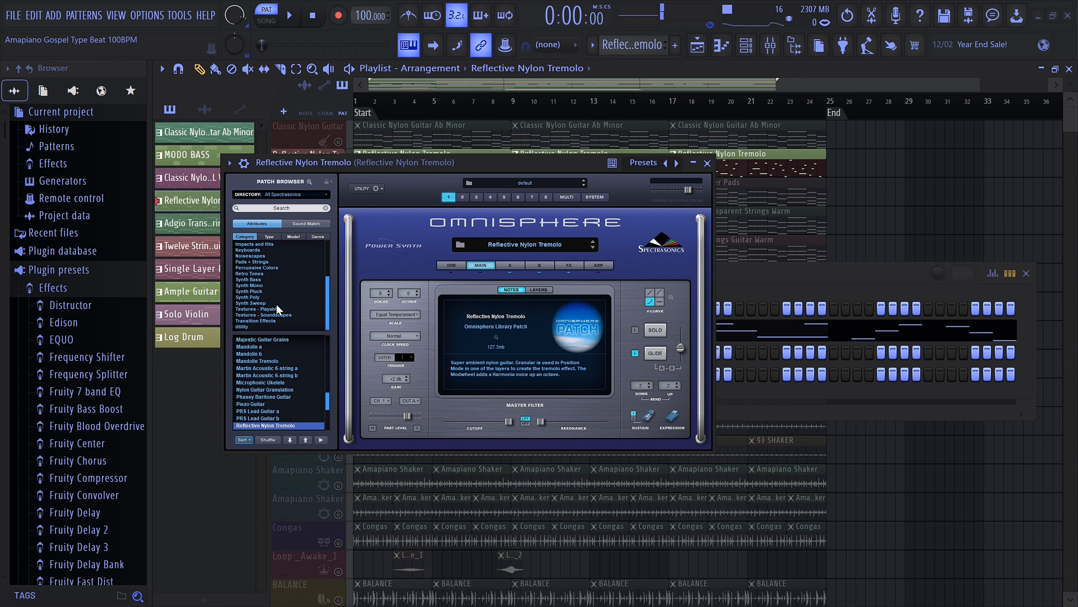
{"action": "scroll", "coordinate": [276, 305], "scroll_direction": "up", "scroll_amount": 2}
{"action": "scroll", "coordinate": [263, 398], "scroll_direction": "down", "scroll_amount": 2}
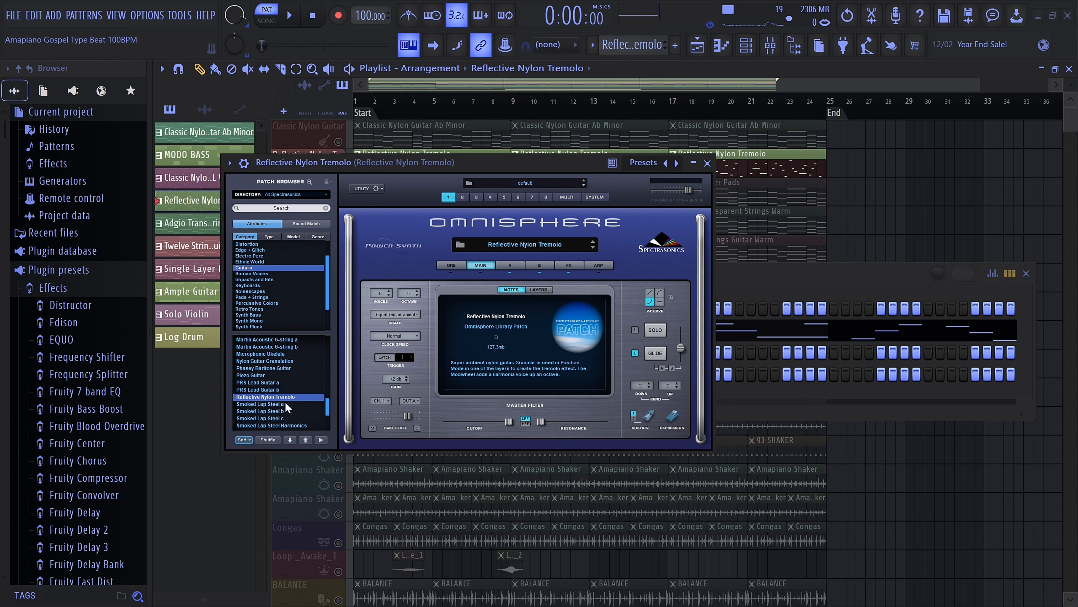
{"action": "left_click", "coordinate": [708, 163]}
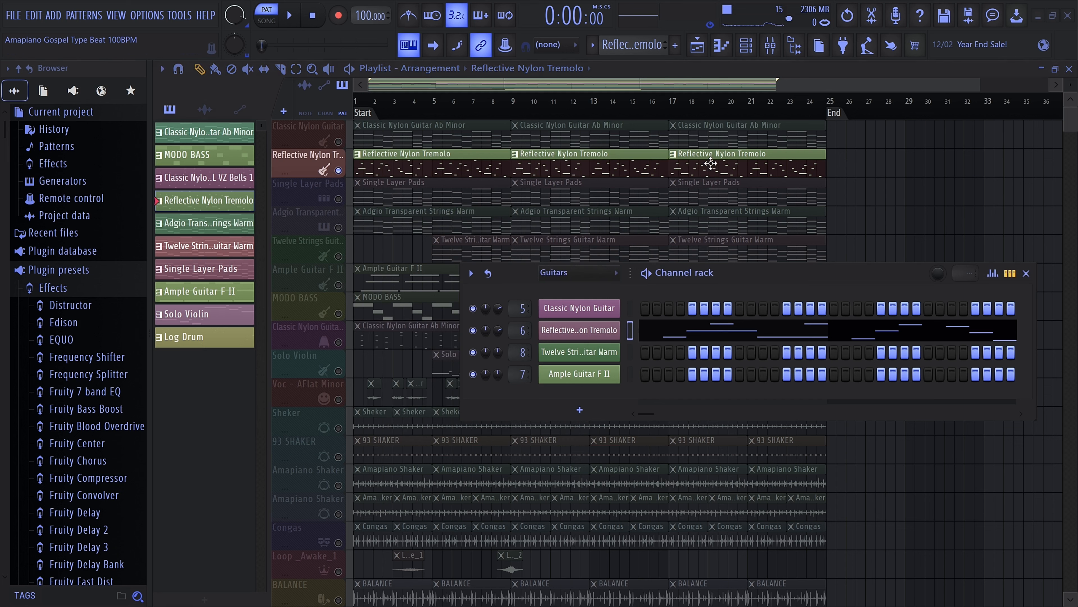
Unmute the Classic Nylon Guitar track and play it together with Reflective Nylon Tremolo in song mode.
{"action": "left_click", "coordinate": [339, 142]}
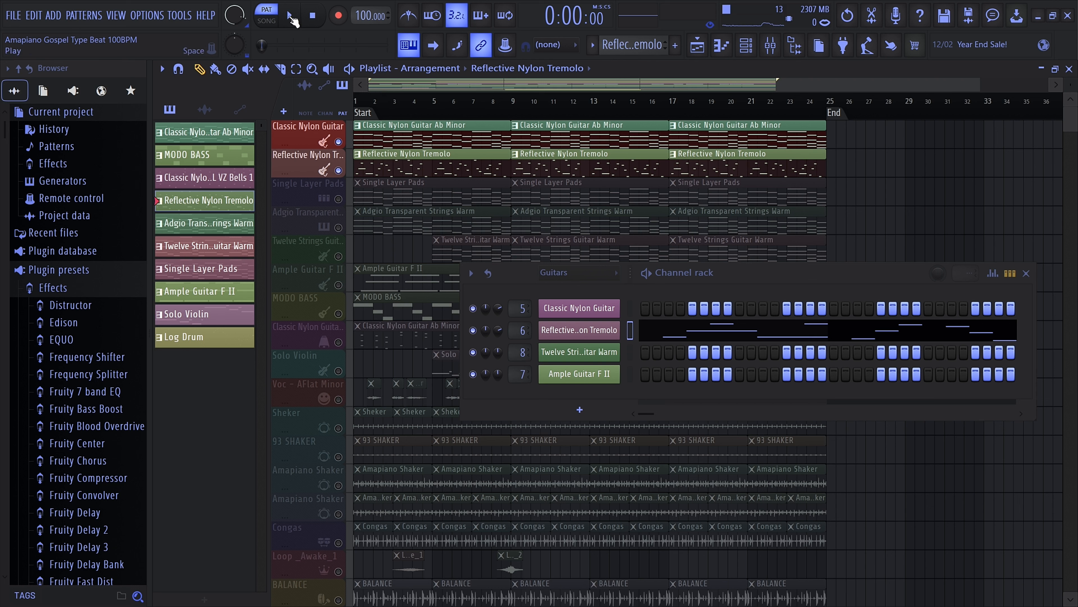
{"action": "left_click", "coordinate": [270, 20]}
{"action": "left_click", "coordinate": [290, 18]}
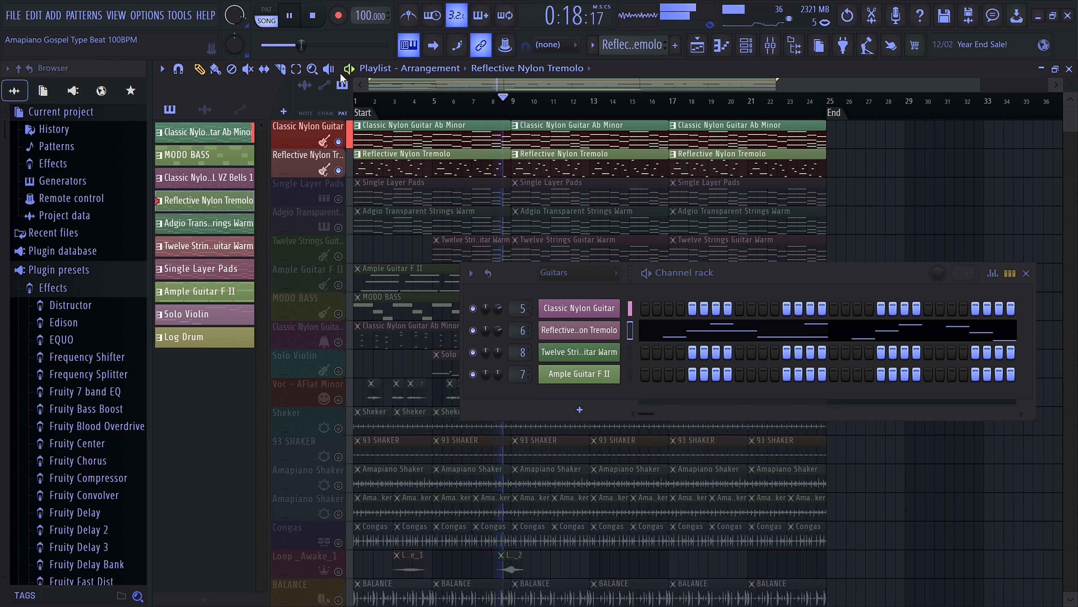
{"action": "key", "text": "space"}
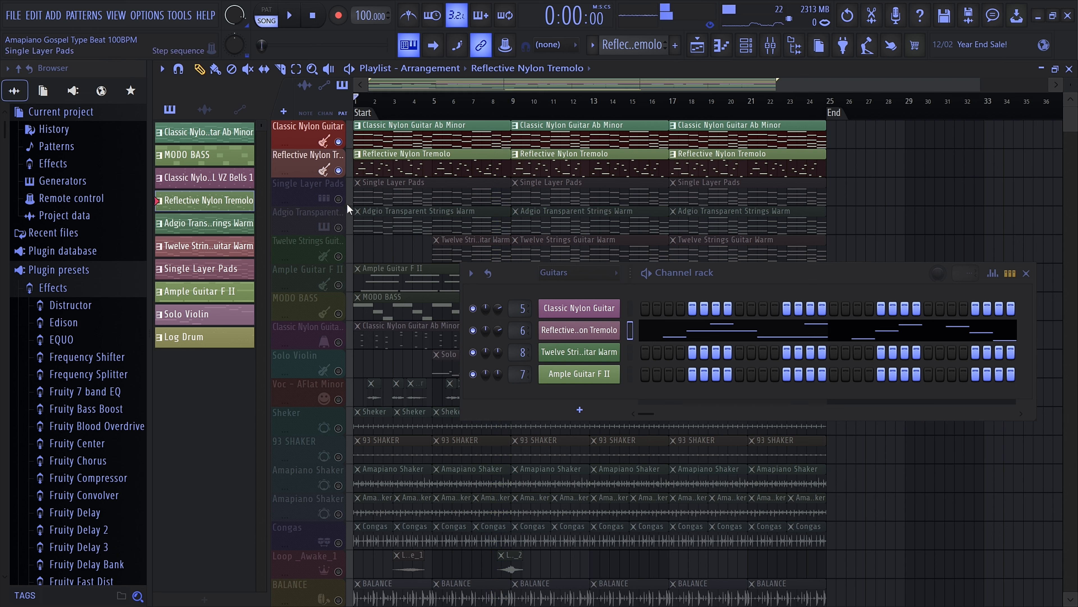
Unmute the Single Layer Pads track and play its pattern alone in the piano roll in pattern mode.
{"action": "left_click", "coordinate": [338, 198]}
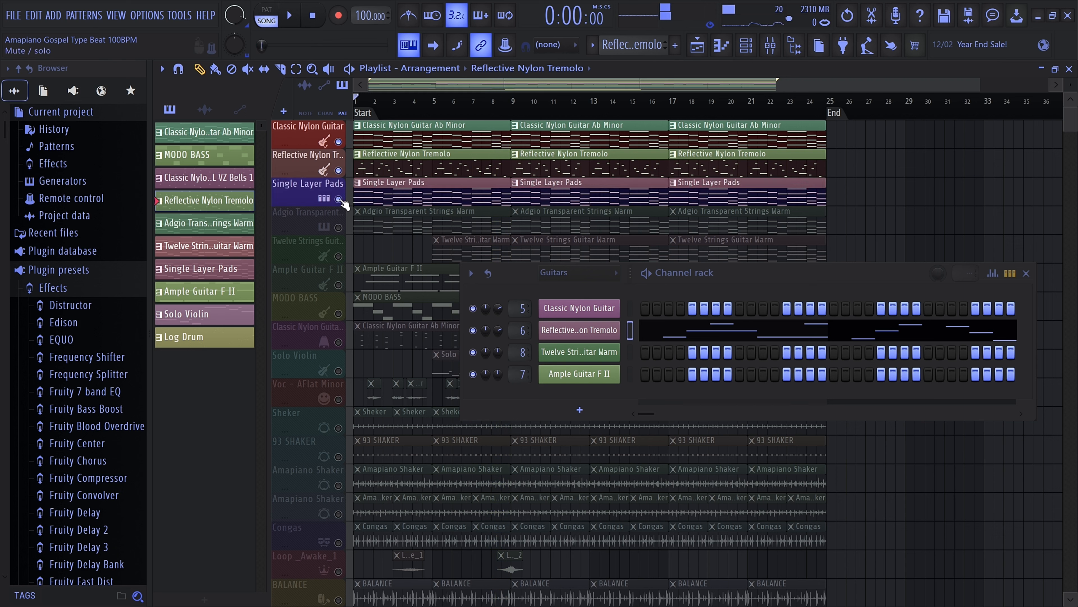
{"action": "double_click", "coordinate": [386, 197]}
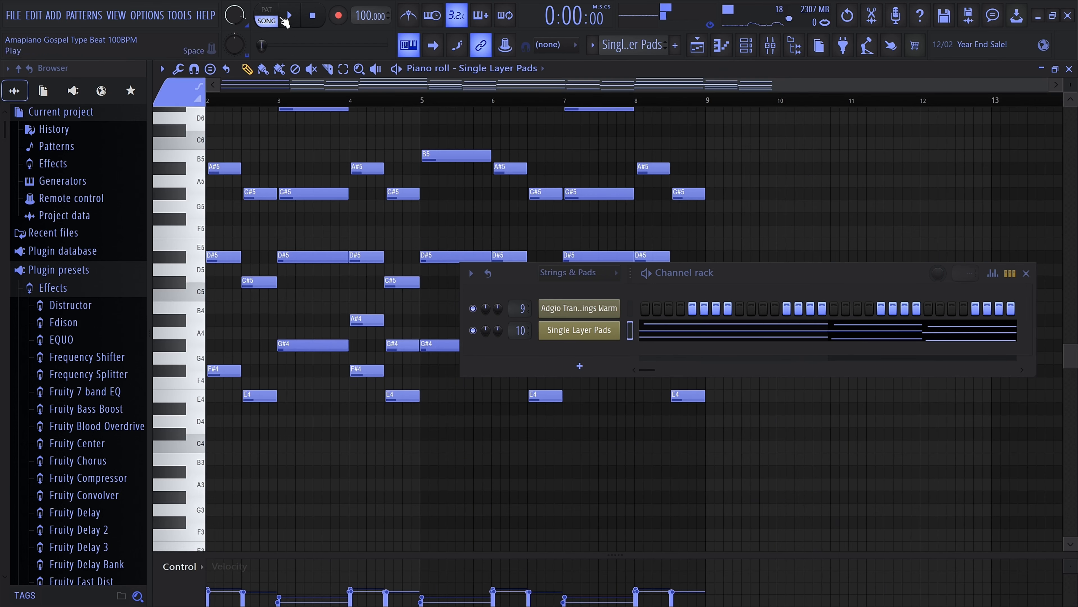
{"action": "left_click", "coordinate": [280, 19]}
{"action": "left_click", "coordinate": [291, 17]}
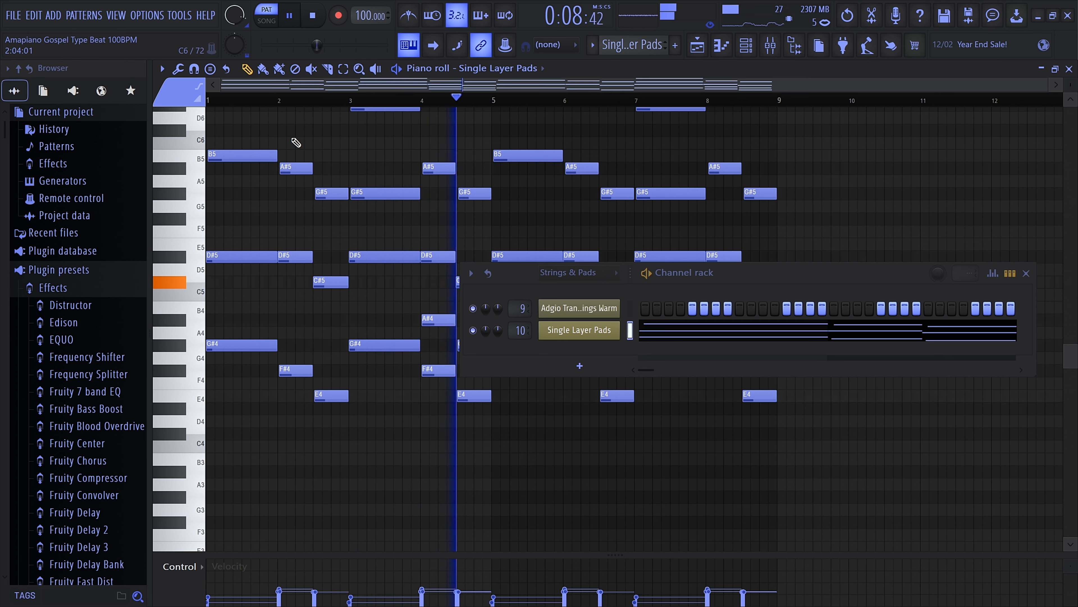
{"action": "key", "text": "space"}
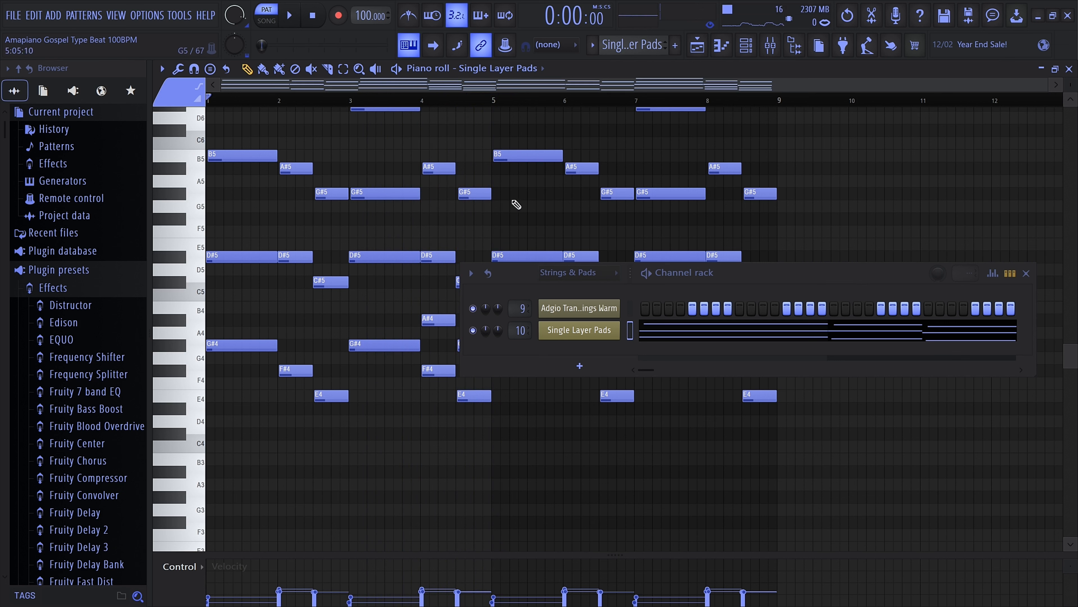
Duplicate the bar 17 clips of Classic Nylon Guitar, Reflective Nylon Tremolo and Single Layer Pads in the playlist to bar 25.
{"action": "left_click", "coordinate": [721, 45]}
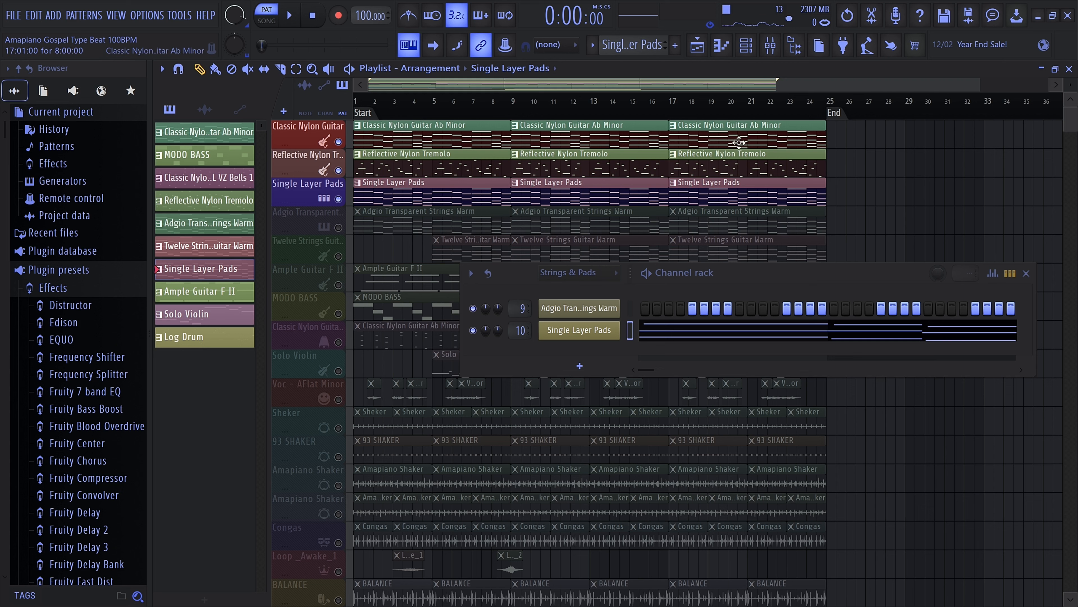
{"action": "left_click_drag", "start_coordinate": [851, 121], "coordinate": [766, 194]}
{"action": "key", "text": "ctrl+b"}
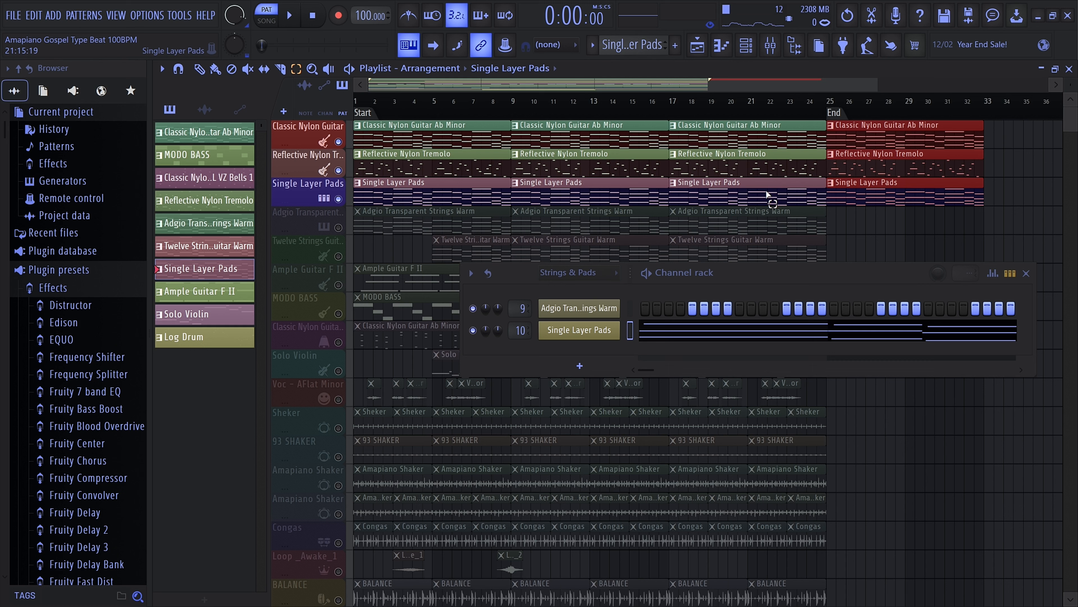
Undo the clip duplication at bar 25, restore the Draw tool, and play the three unmuted tracks together in song mode.
{"action": "key", "text": "ctrl+z"}
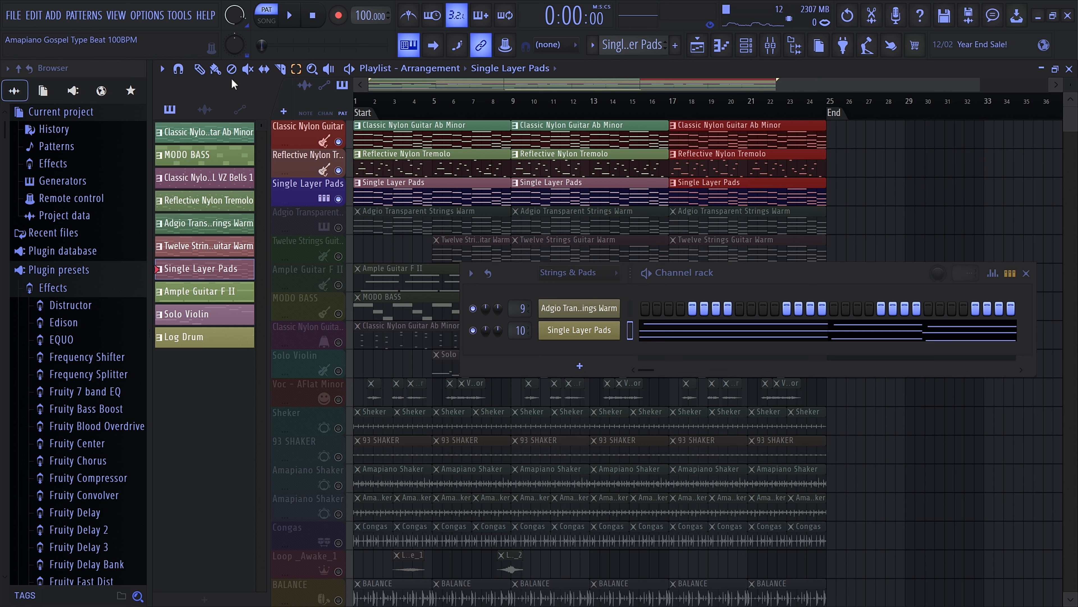
{"action": "left_click", "coordinate": [199, 69]}
{"action": "left_click", "coordinate": [267, 21]}
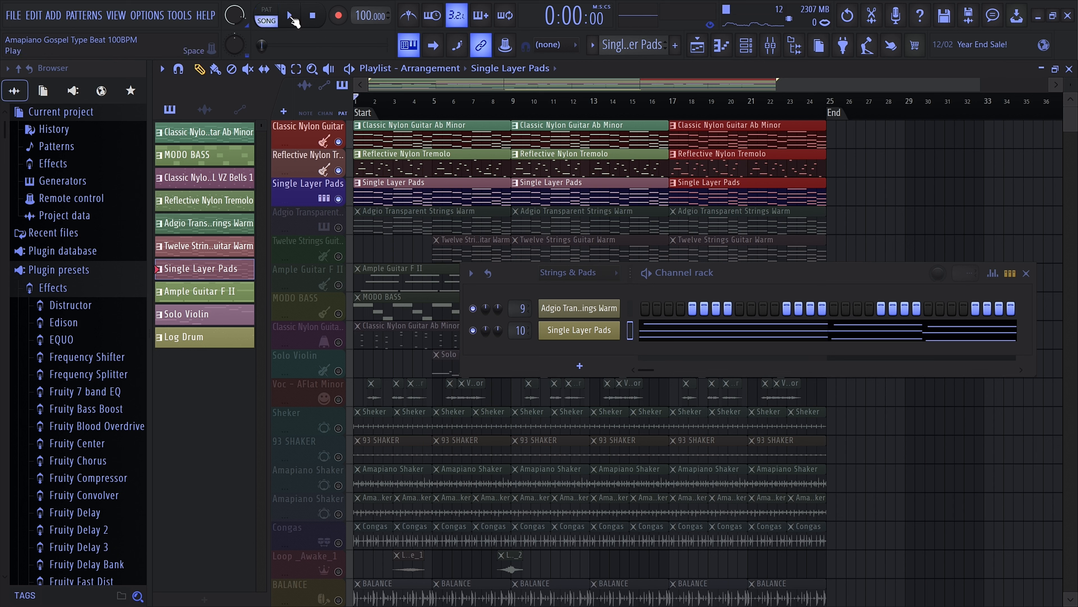
{"action": "left_click", "coordinate": [292, 18]}
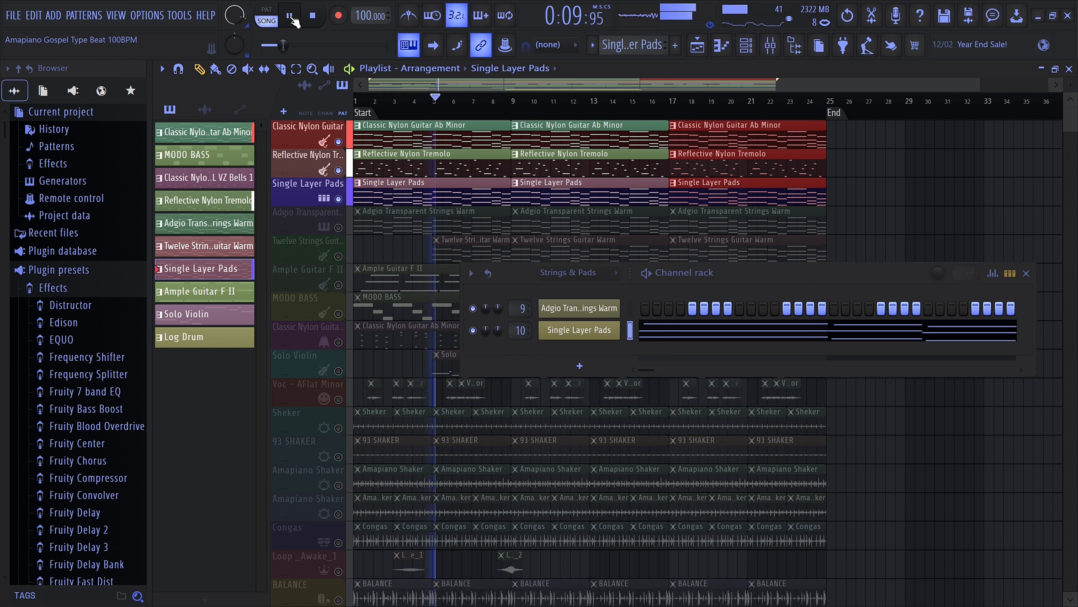
{"action": "key", "text": "space"}
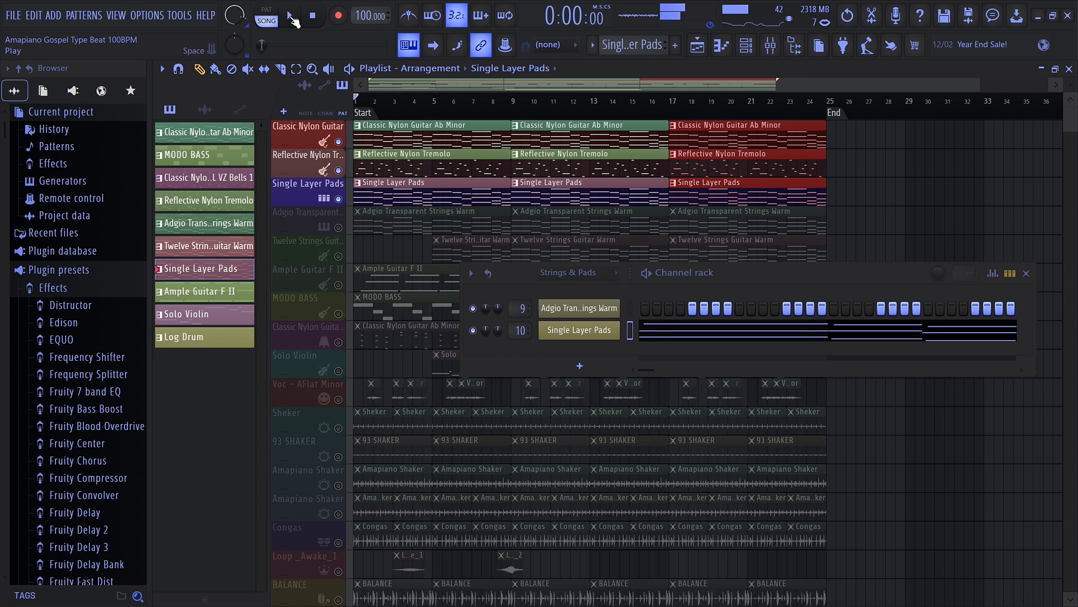
Unmute the Adgio Transparent Strings Warm track and play its pattern alone in the piano roll in pattern mode.
{"action": "left_click", "coordinate": [341, 229]}
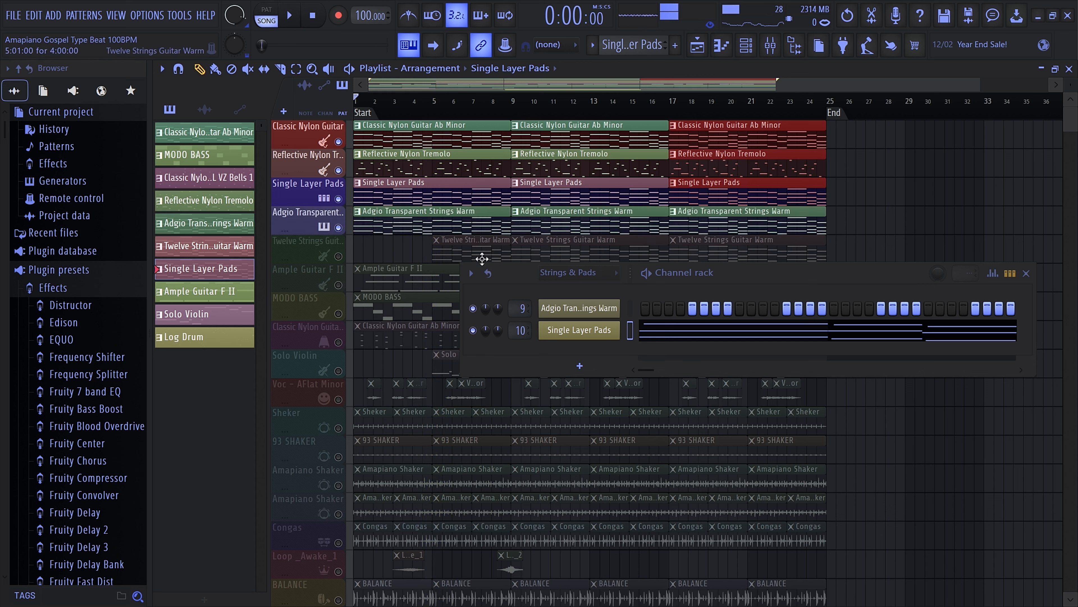
{"action": "left_click_drag", "start_coordinate": [523, 279], "coordinate": [524, 329]}
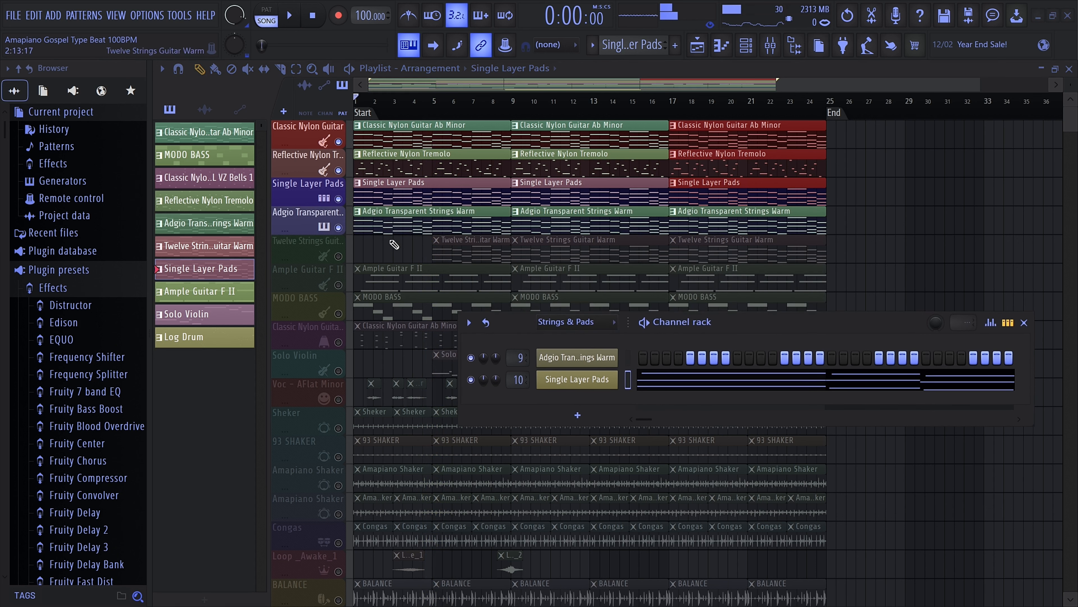
{"action": "double_click", "coordinate": [380, 226]}
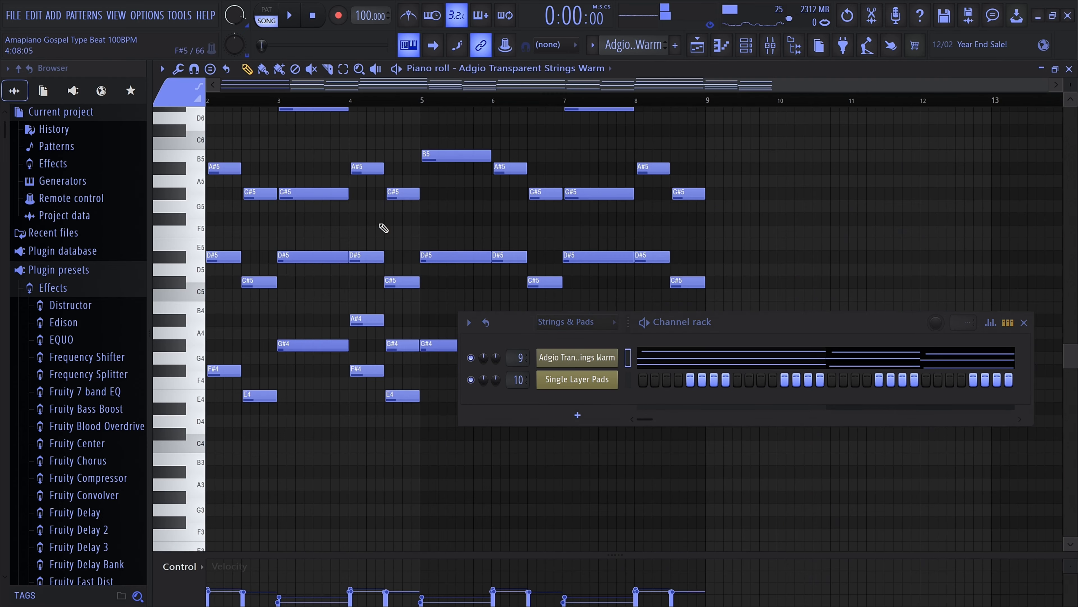
{"action": "left_click", "coordinate": [271, 19]}
{"action": "left_click", "coordinate": [289, 15]}
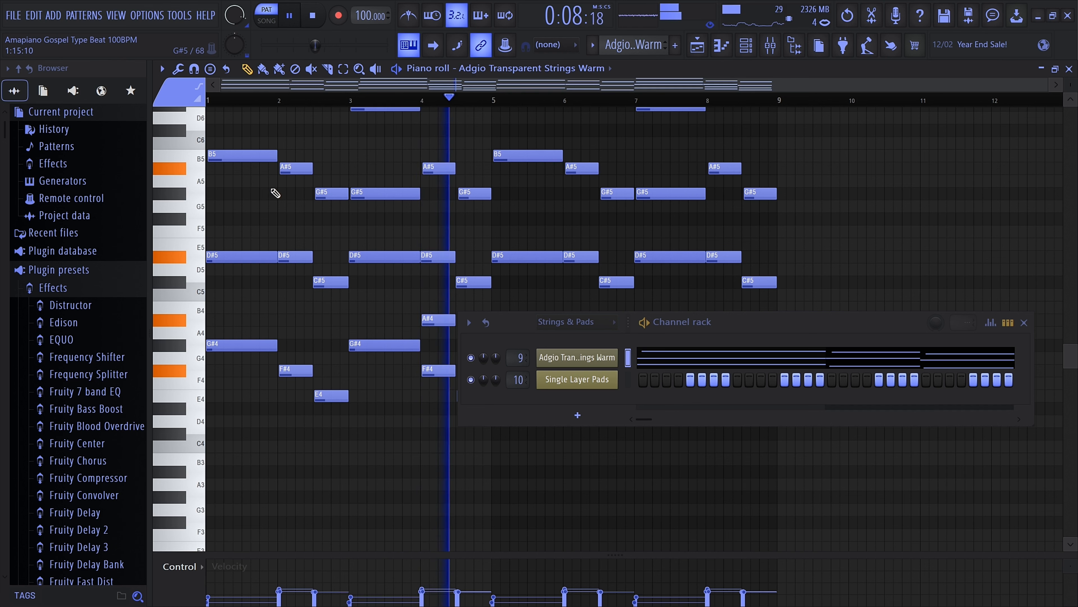
{"action": "key", "text": "space"}
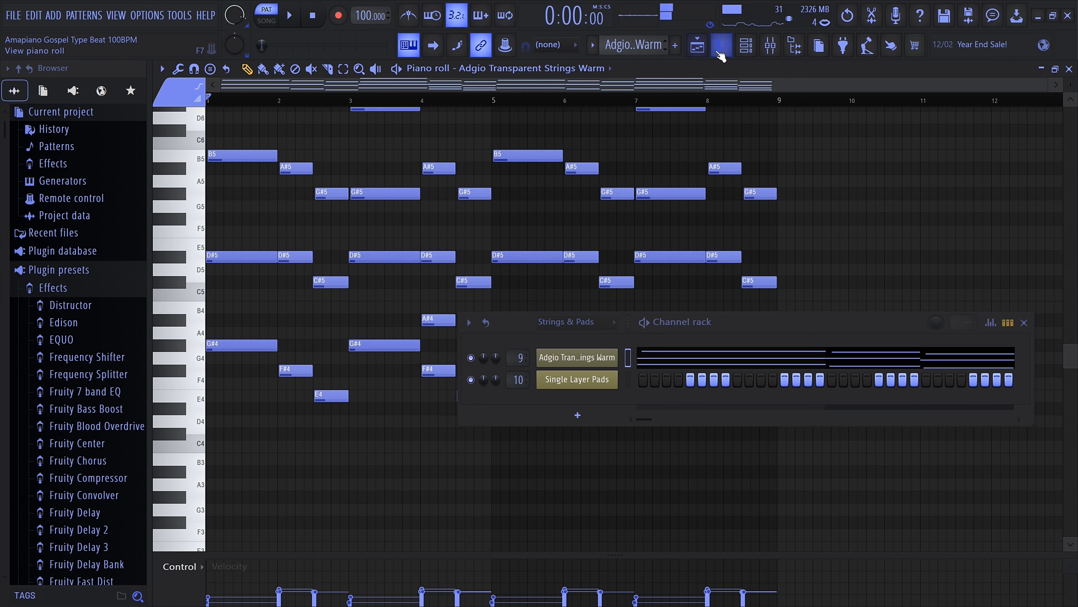
Return to the playlist, solo the Single Layer Pads track, and copy the notes of its channel.
{"action": "key", "text": "F5"}
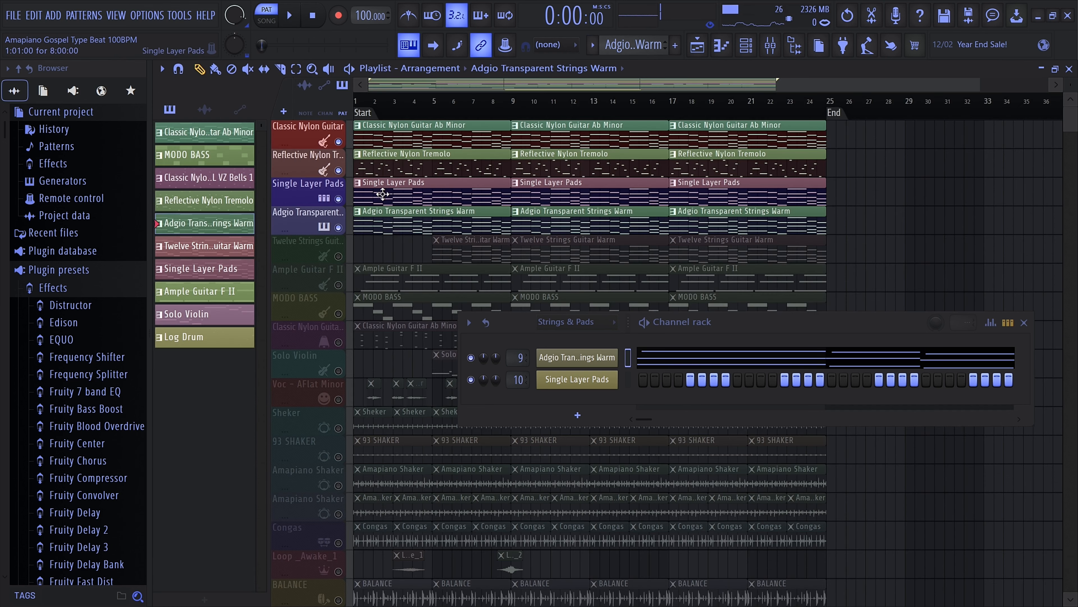
{"action": "left_click", "coordinate": [384, 193]}
{"action": "left_click", "coordinate": [339, 227]}
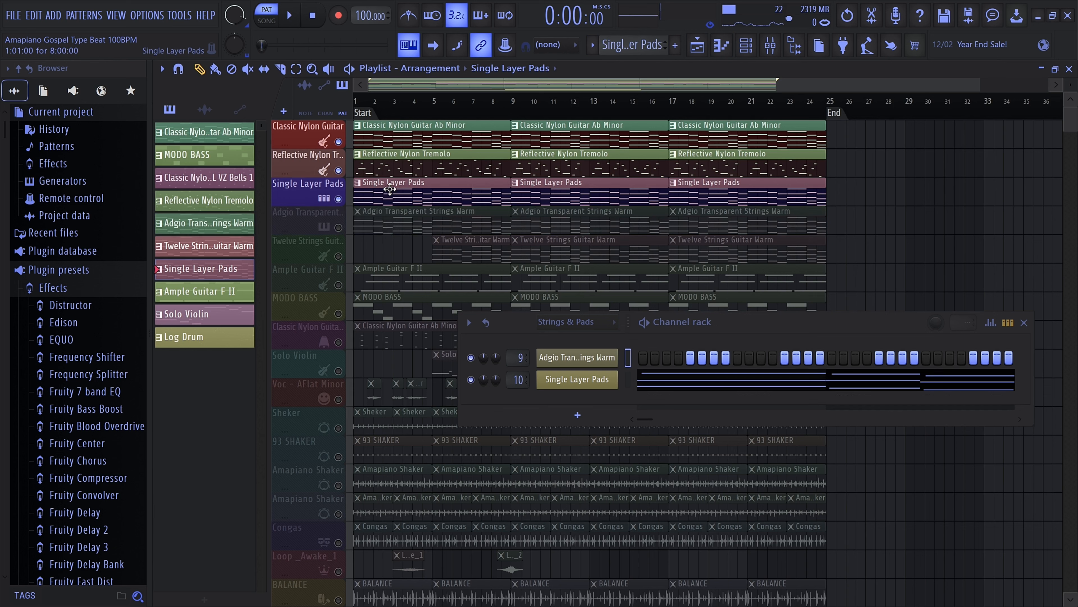
{"action": "left_click", "coordinate": [338, 198], "text": "ctrl"}
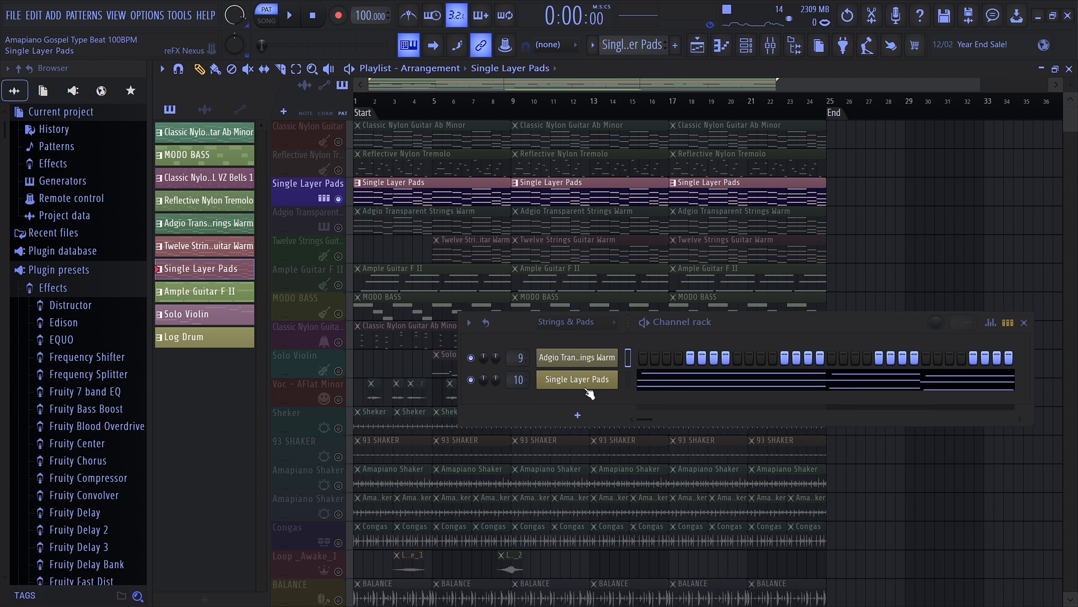
{"action": "right_click", "coordinate": [592, 379]}
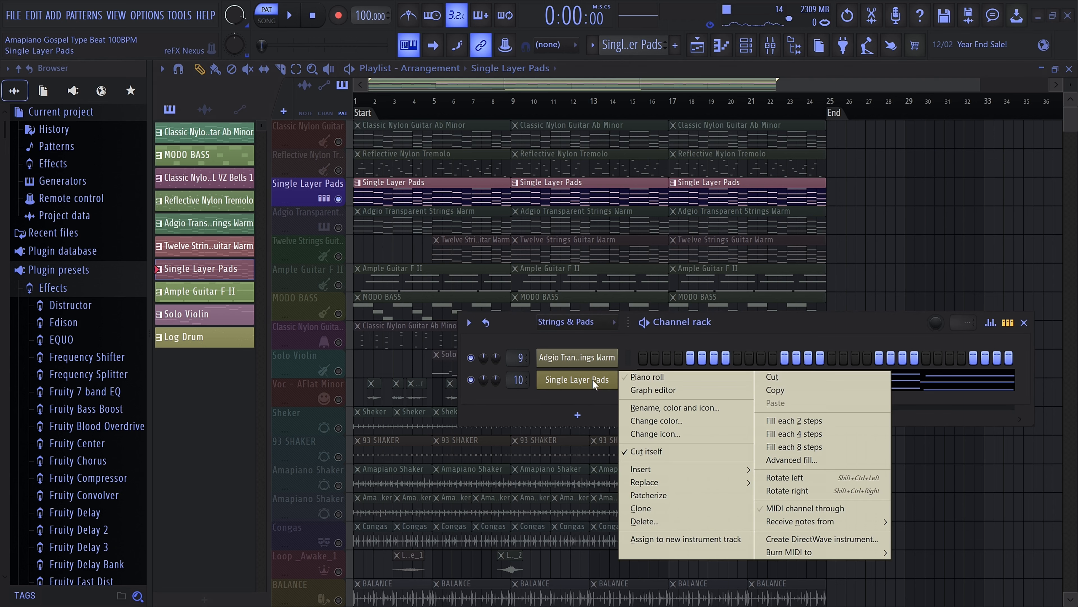
{"action": "left_click", "coordinate": [776, 390]}
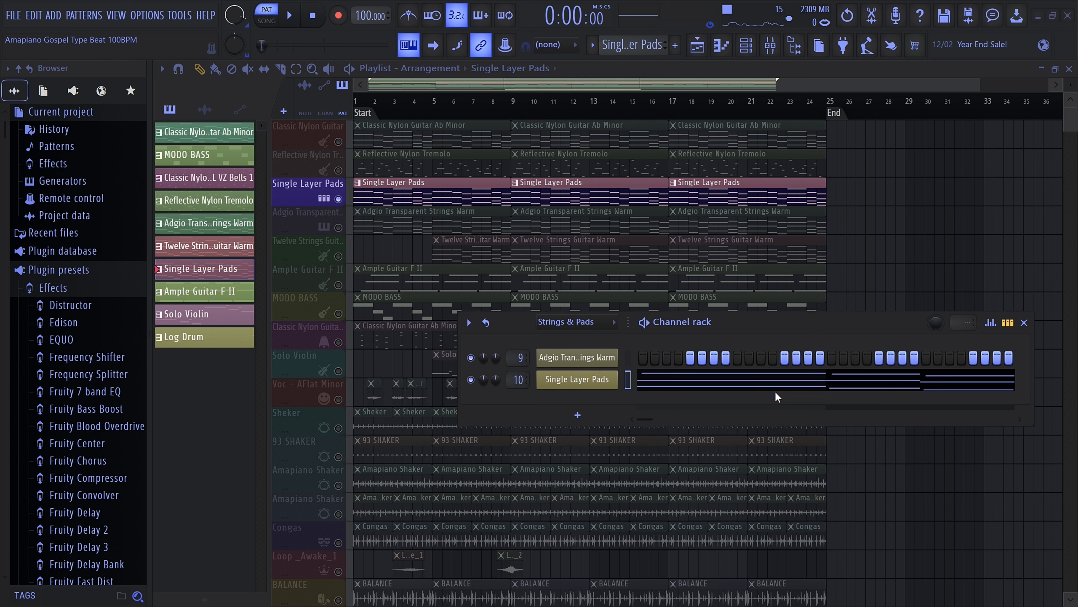
Solo the Adgio Transparent Strings Warm track and select its pattern.
{"action": "left_click", "coordinate": [339, 227]}
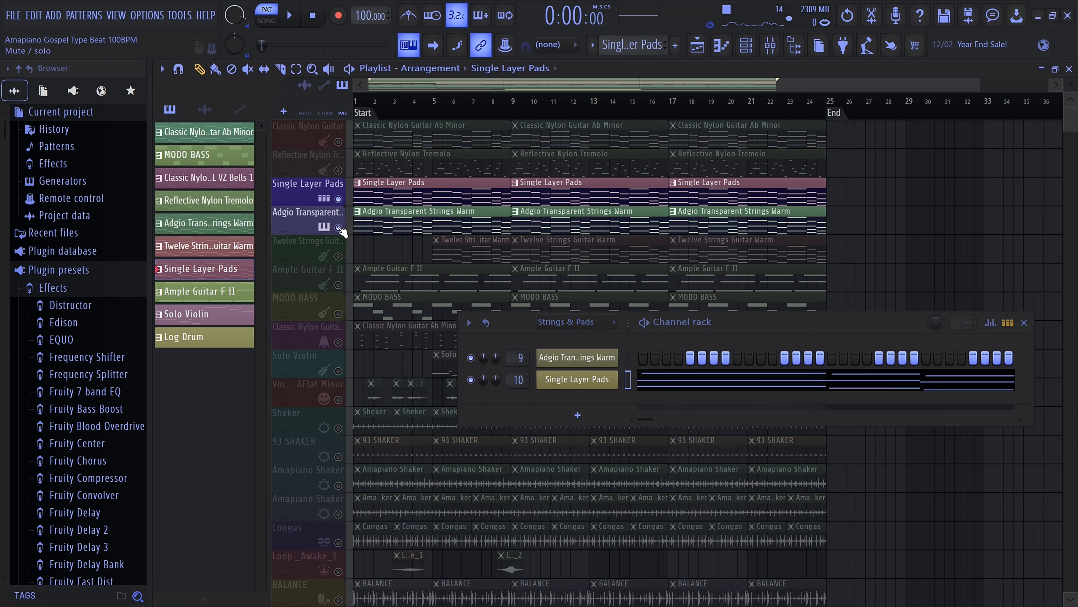
{"action": "right_click", "coordinate": [339, 228]}
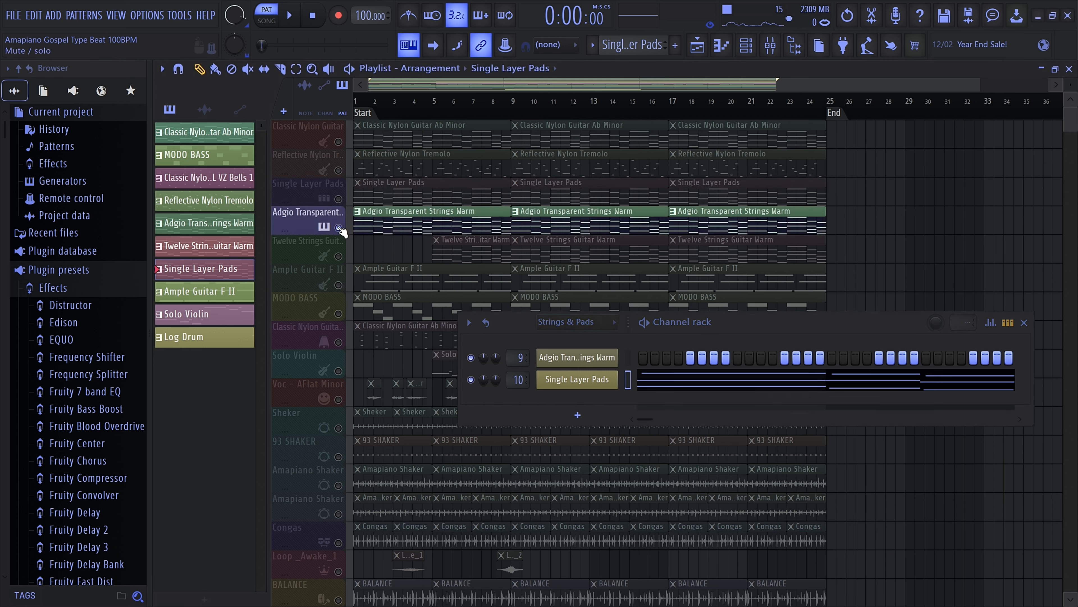
{"action": "double_click", "coordinate": [376, 214]}
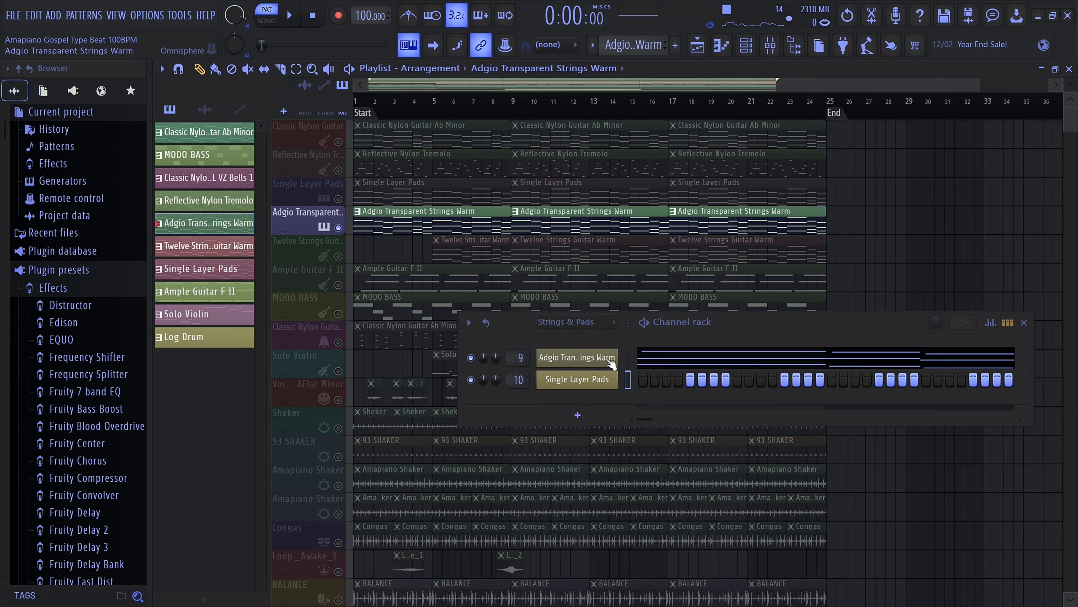
Show the Adgio Transparent Strings Warm channel's Paste option without applying it, and inspect the channel's Omnisphere patch and category before closing the instrument.
{"action": "right_click", "coordinate": [593, 361]}
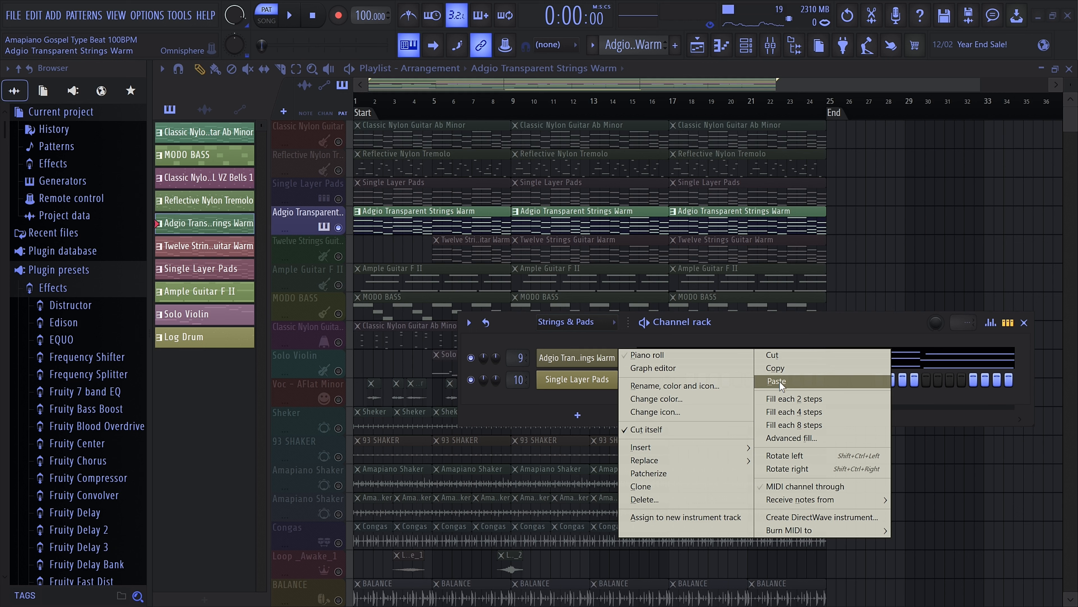
{"action": "left_click", "coordinate": [767, 325]}
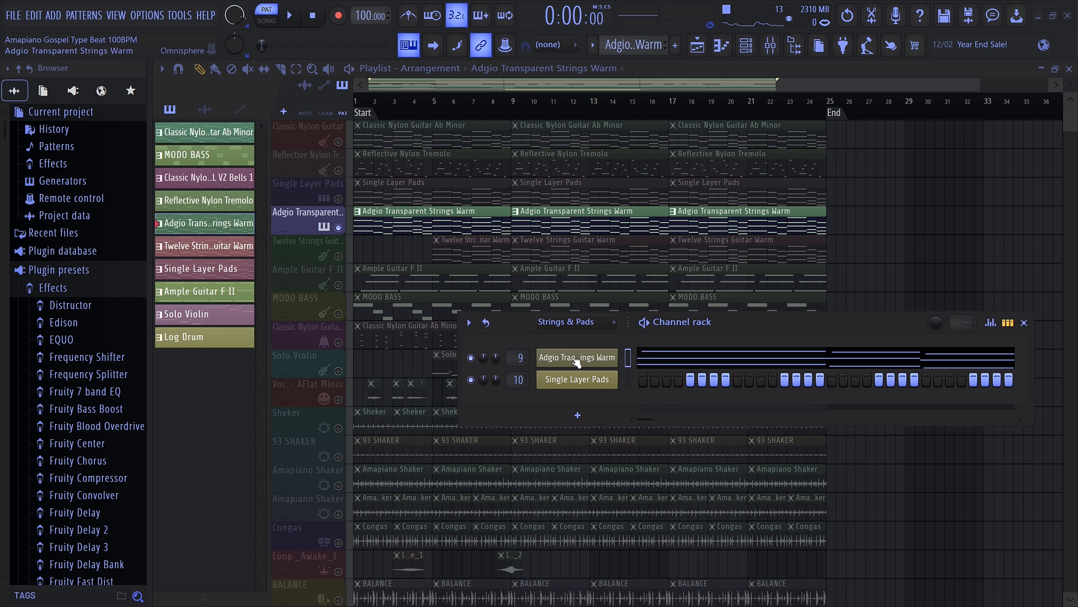
{"action": "left_click", "coordinate": [585, 359]}
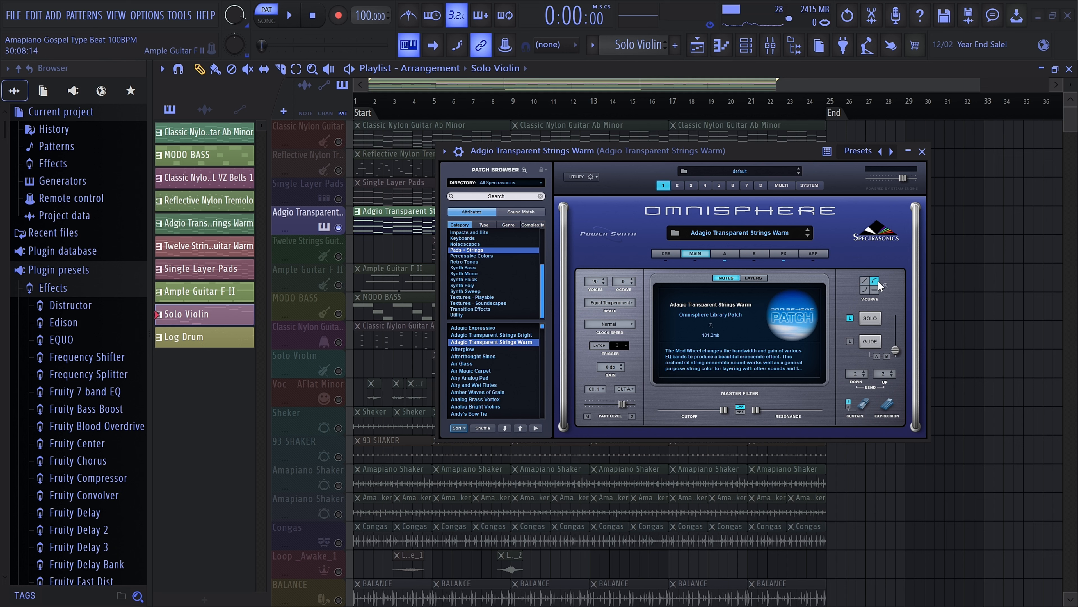
{"action": "left_click", "coordinate": [922, 151]}
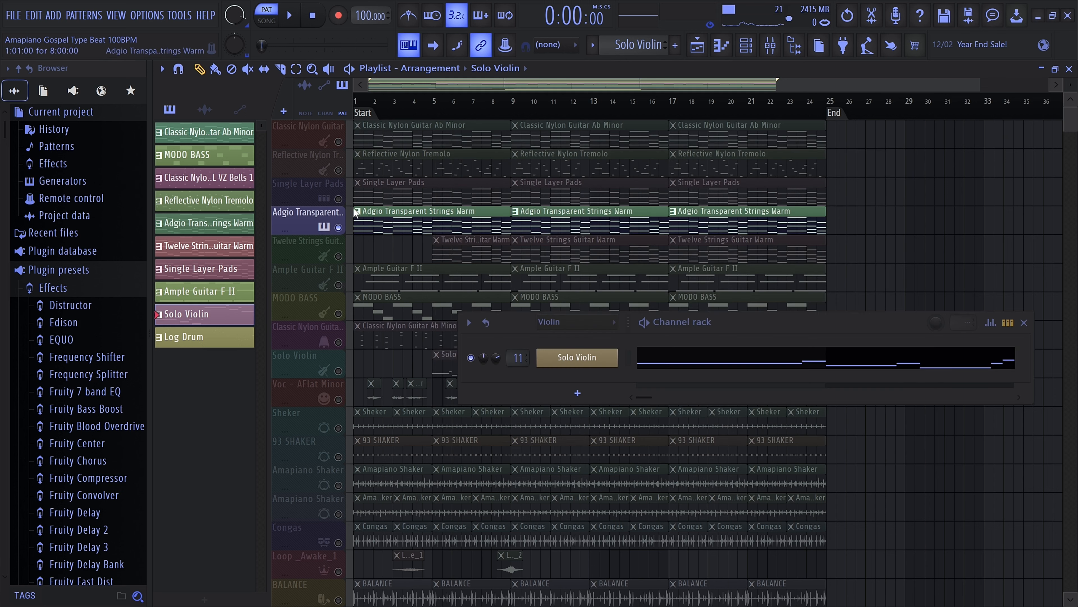
Unmute Single Layer Pads, Reflective Nylon Tremolo and Classic Nylon Guitar, and play them with Adgio Transparent Strings Warm in song mode.
{"action": "left_click", "coordinate": [339, 198]}
{"action": "left_click", "coordinate": [338, 170]}
{"action": "left_click", "coordinate": [339, 141]}
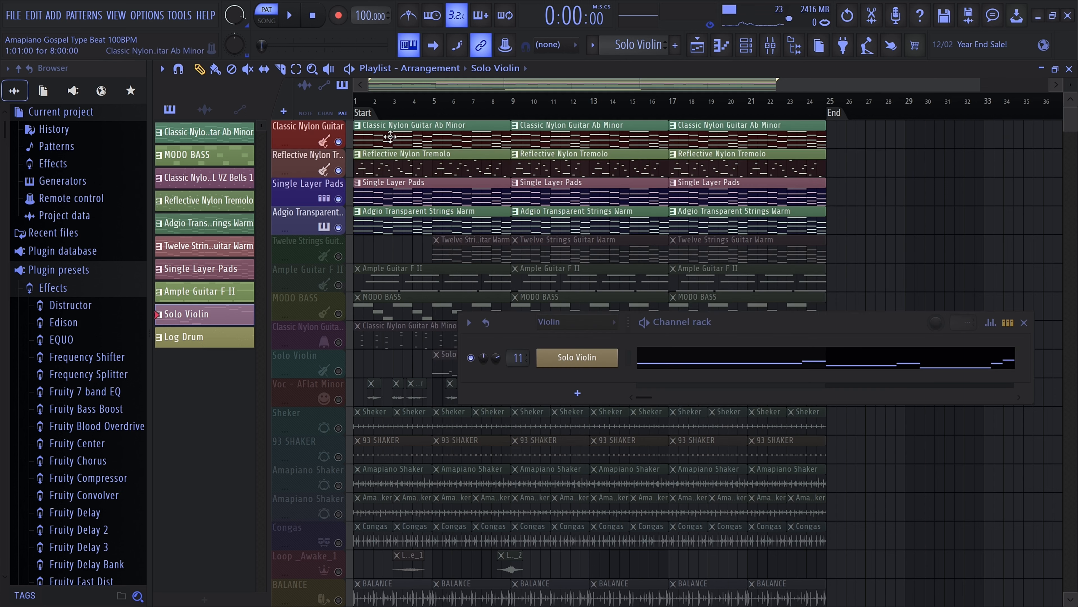
{"action": "left_click", "coordinate": [267, 20]}
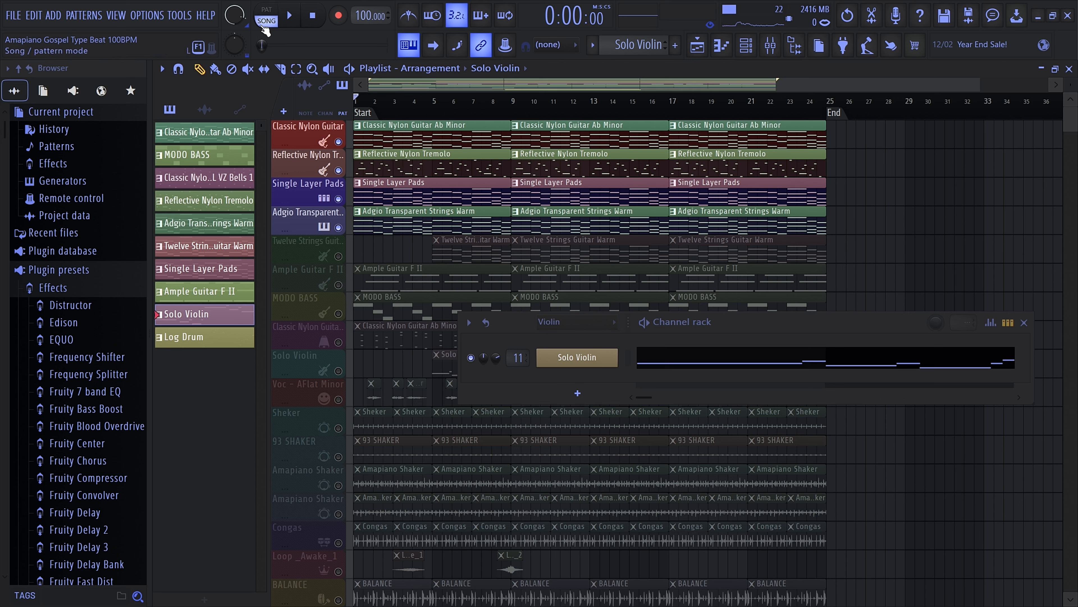
{"action": "left_click", "coordinate": [371, 188]}
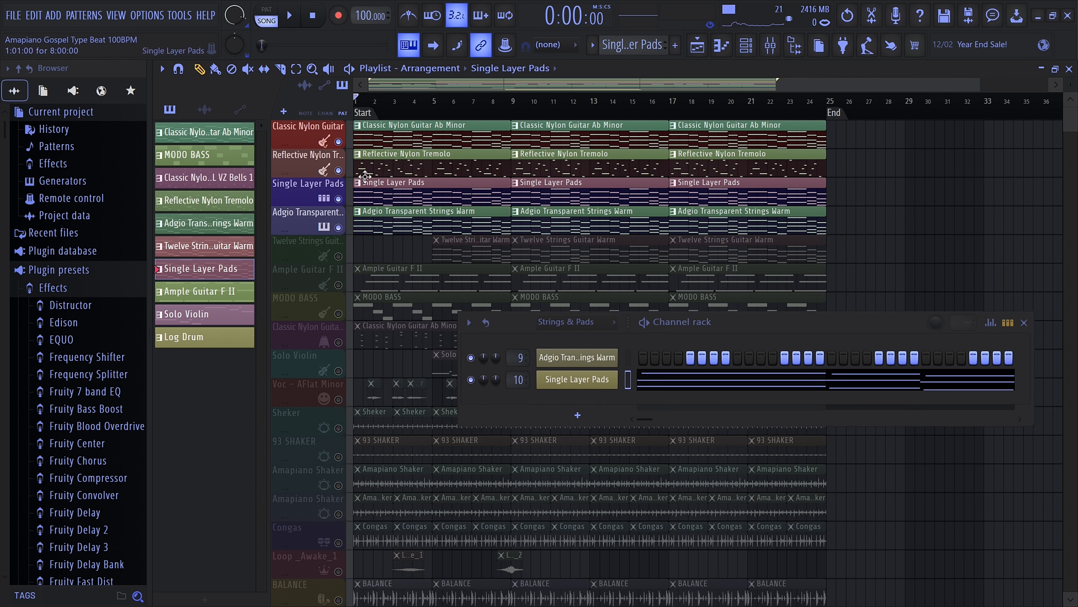
{"action": "left_click", "coordinate": [293, 17]}
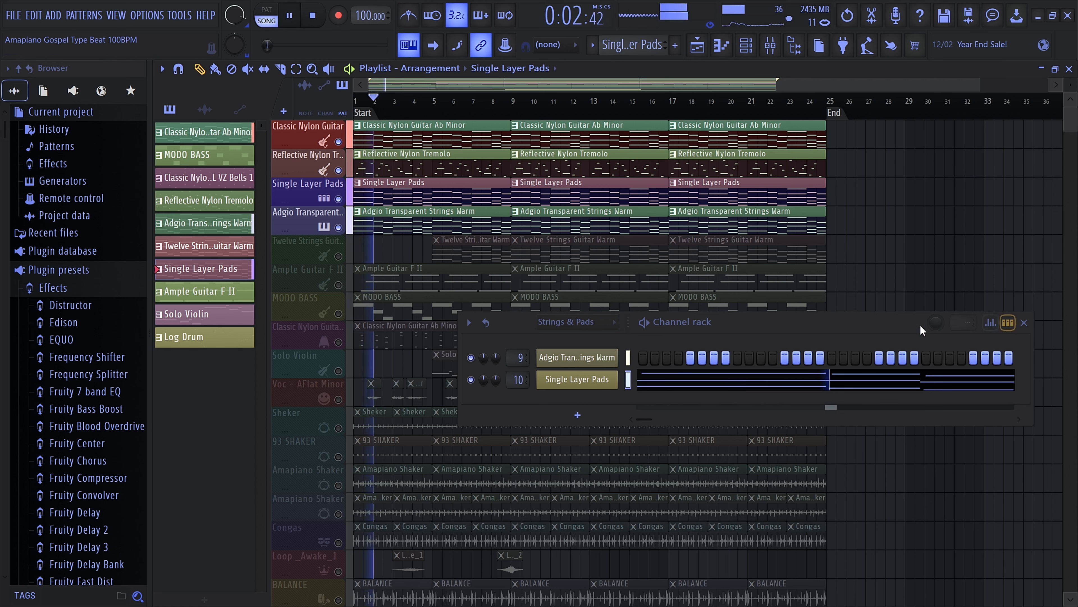
Move and narrow the channel rack so the clips before bar 17 are uncovered, and stop playback.
{"action": "left_click_drag", "start_coordinate": [789, 330], "coordinate": [724, 385]}
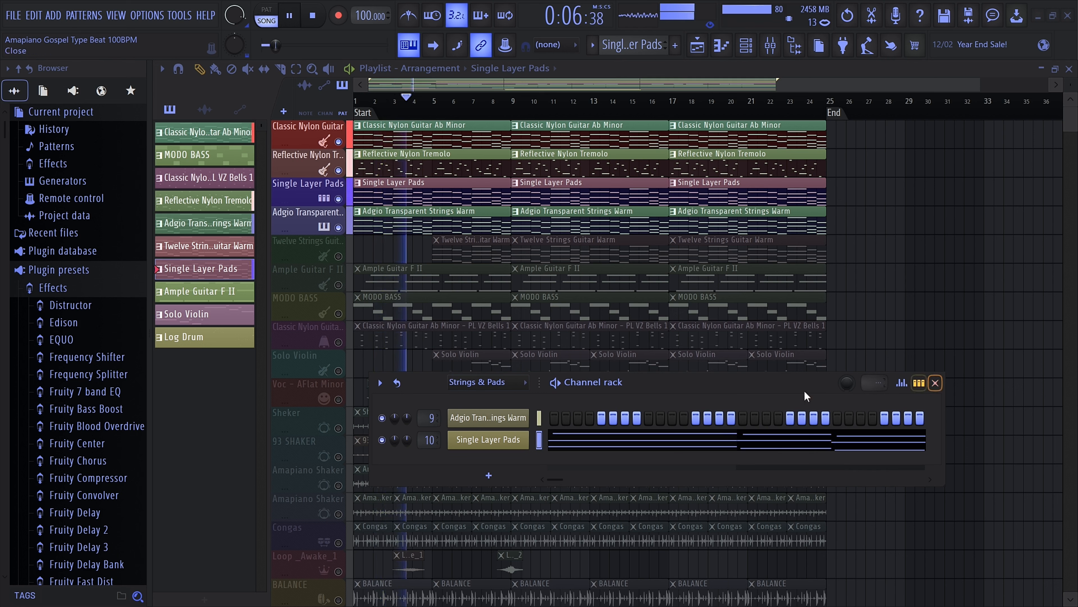
{"action": "left_click_drag", "start_coordinate": [688, 387], "coordinate": [745, 421]}
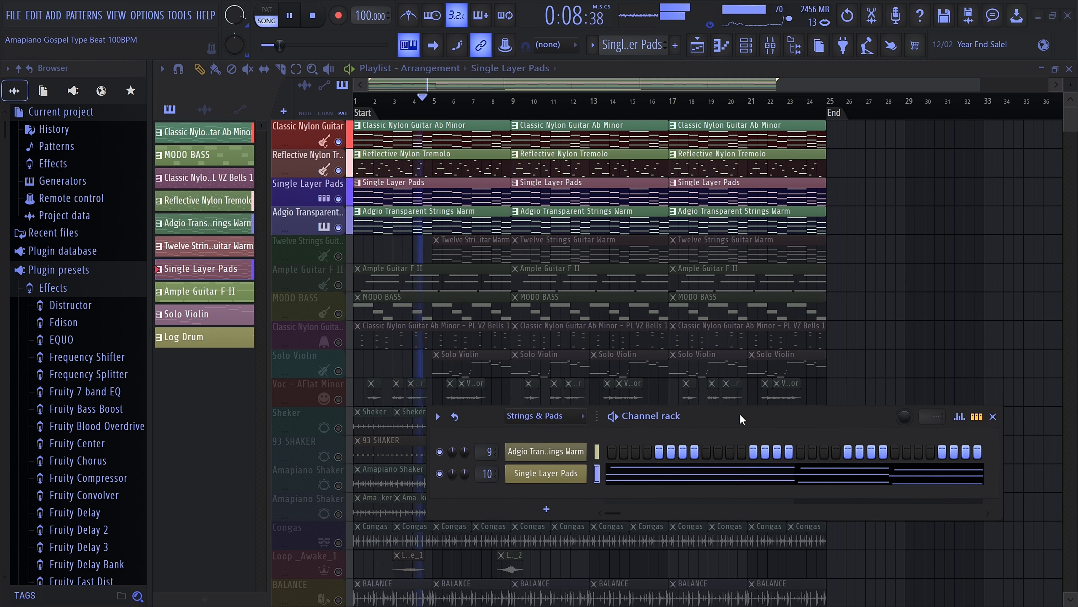
{"action": "left_click_drag", "start_coordinate": [460, 430], "coordinate": [736, 199]}
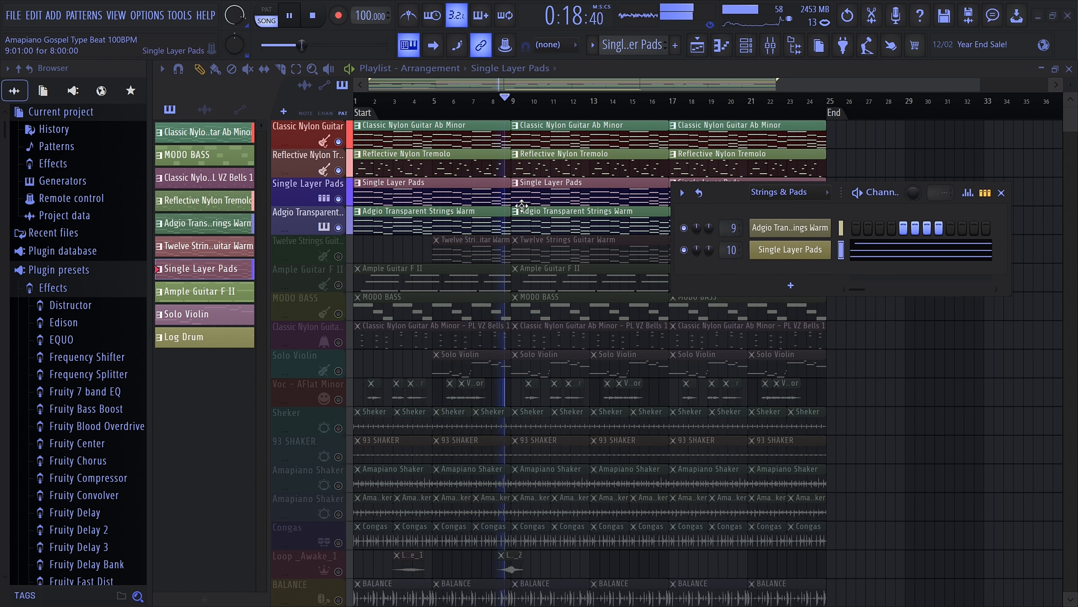
{"action": "key", "text": "space"}
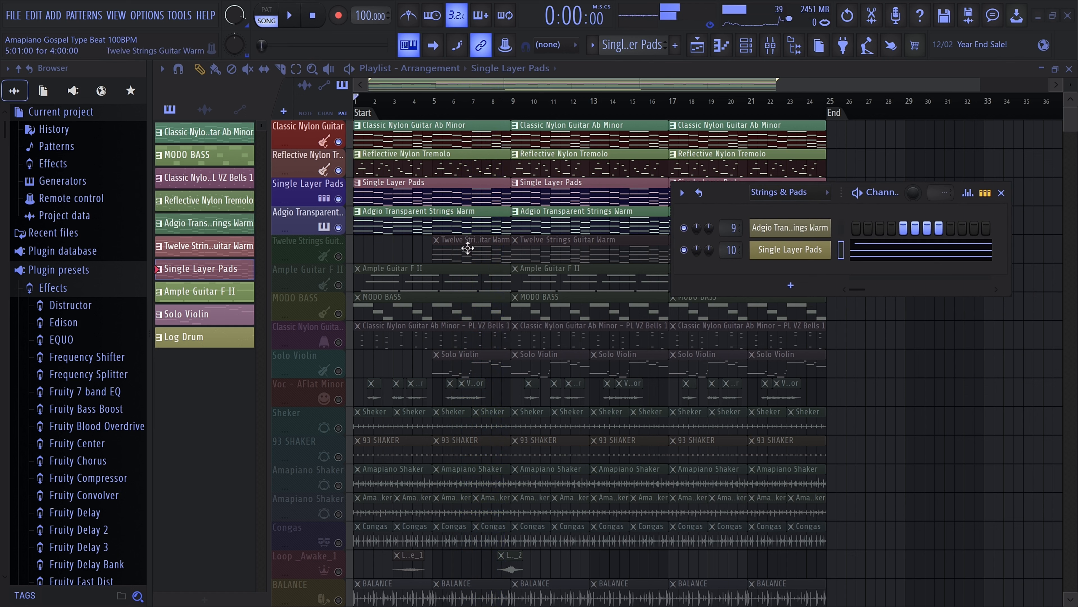
Unmute the Twelve Strings Guitar Warm track and play its bar 5 clip alone in the piano roll in pattern mode.
{"action": "left_click", "coordinate": [340, 256]}
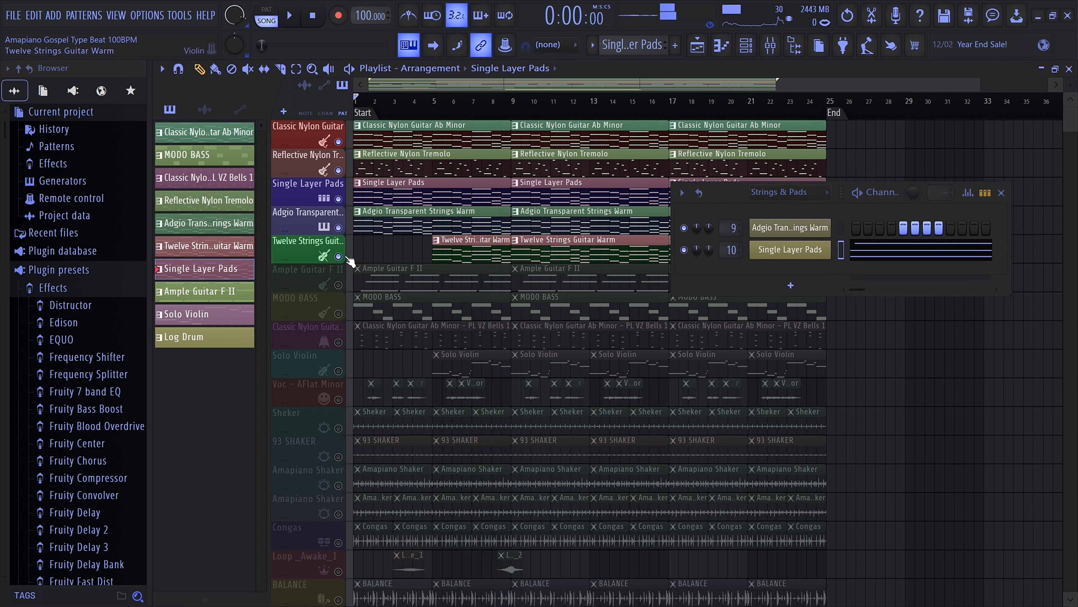
{"action": "double_click", "coordinate": [459, 251]}
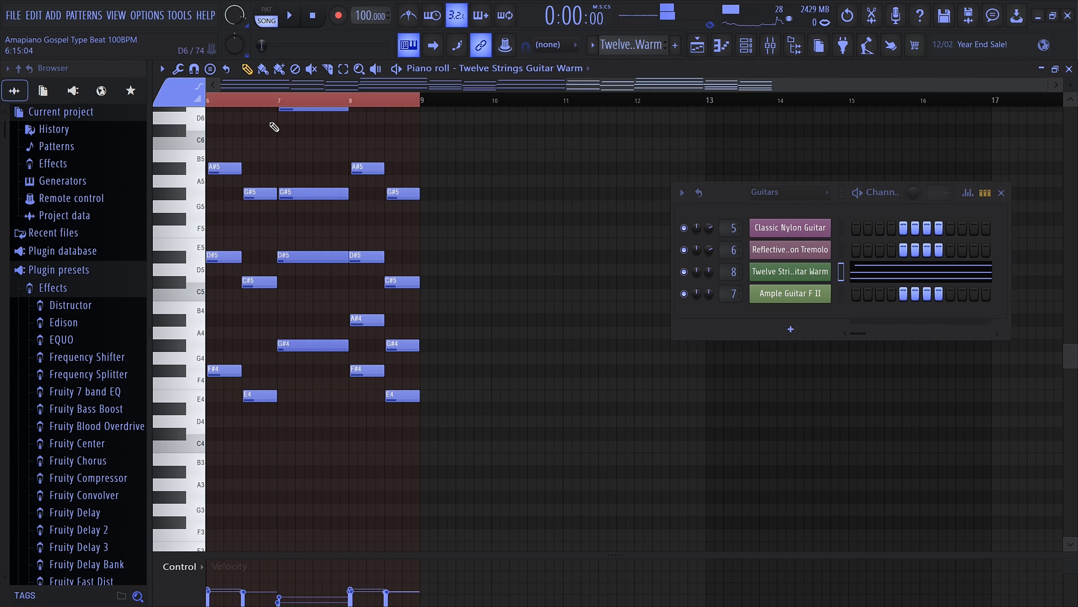
{"action": "left_click", "coordinate": [267, 19]}
{"action": "left_click", "coordinate": [290, 16]}
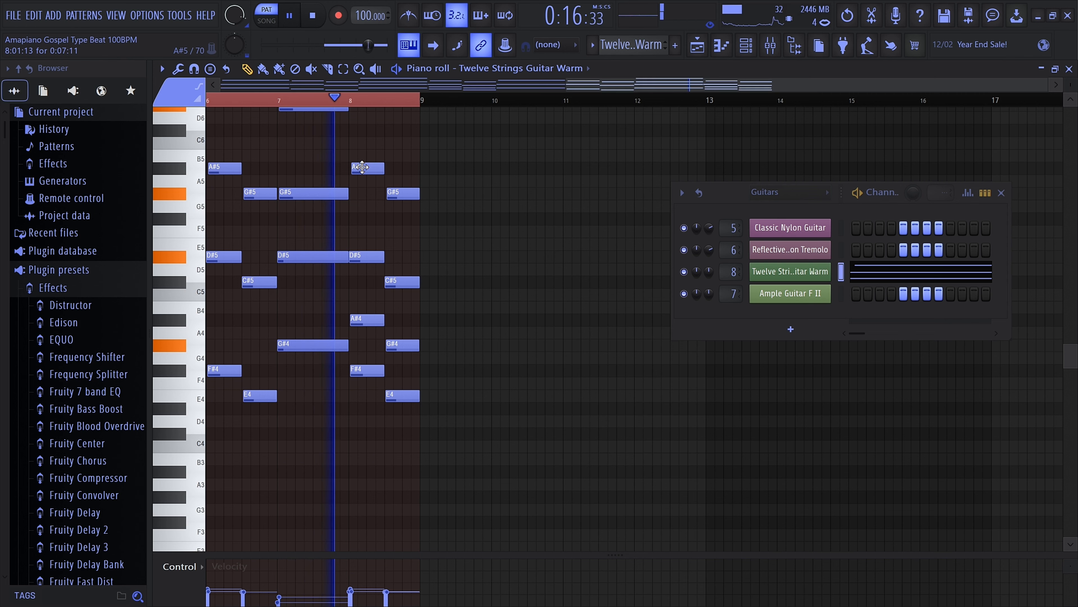
{"action": "key", "text": "space"}
Return to the playlist and inspect the Twelve Strings Guitar Warm channel's Omnisphere patch and its category in the patch browser.
{"action": "left_click", "coordinate": [724, 49]}
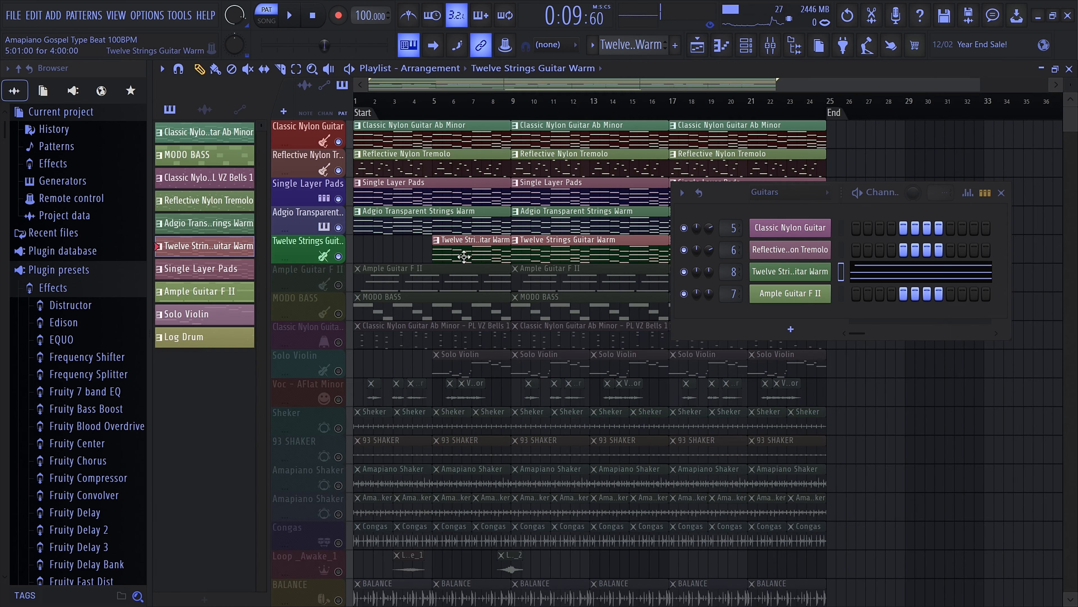
{"action": "left_click", "coordinate": [806, 273]}
{"action": "left_click_drag", "start_coordinate": [708, 239], "coordinate": [671, 232]}
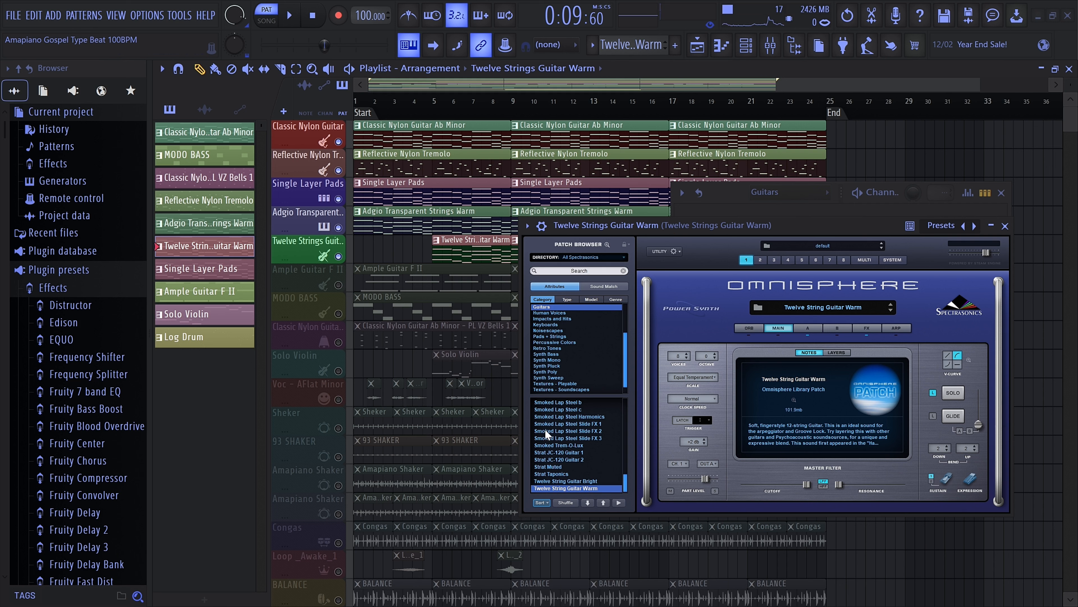
{"action": "scroll", "coordinate": [545, 429], "scroll_direction": "up", "scroll_amount": 3}
{"action": "scroll", "coordinate": [559, 323], "scroll_direction": "up", "scroll_amount": 3}
{"action": "scroll", "coordinate": [559, 321], "scroll_direction": "down", "scroll_amount": 1}
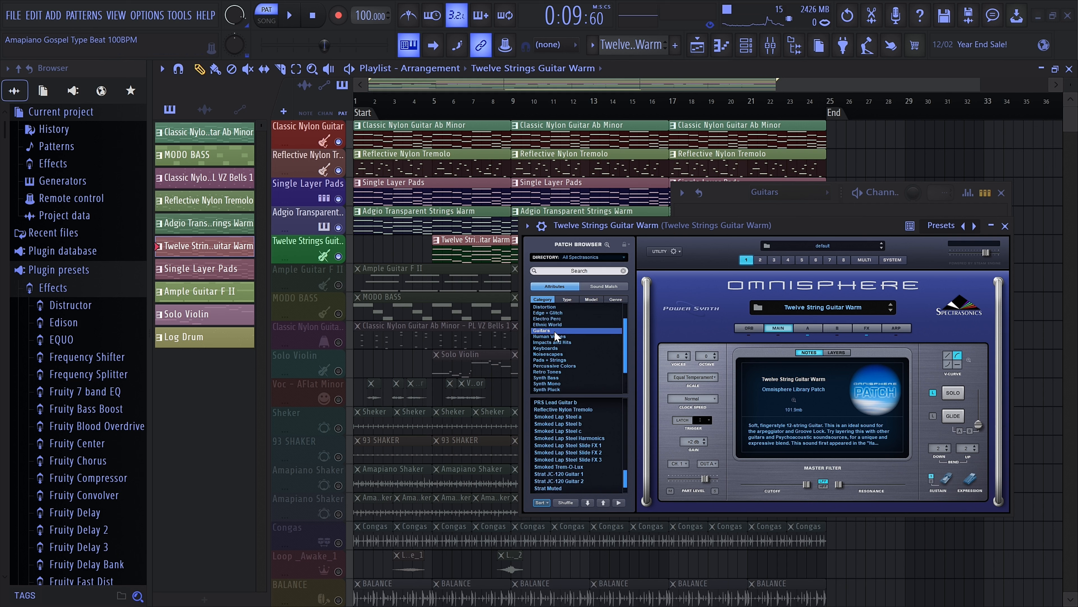
Find the Twelve String Guitar Warm patch in Omnisphere's Guitars category, and close the plugin window.
{"action": "scroll", "coordinate": [555, 331], "scroll_direction": "down", "scroll_amount": 2}
{"action": "scroll", "coordinate": [572, 434], "scroll_direction": "down", "scroll_amount": 2}
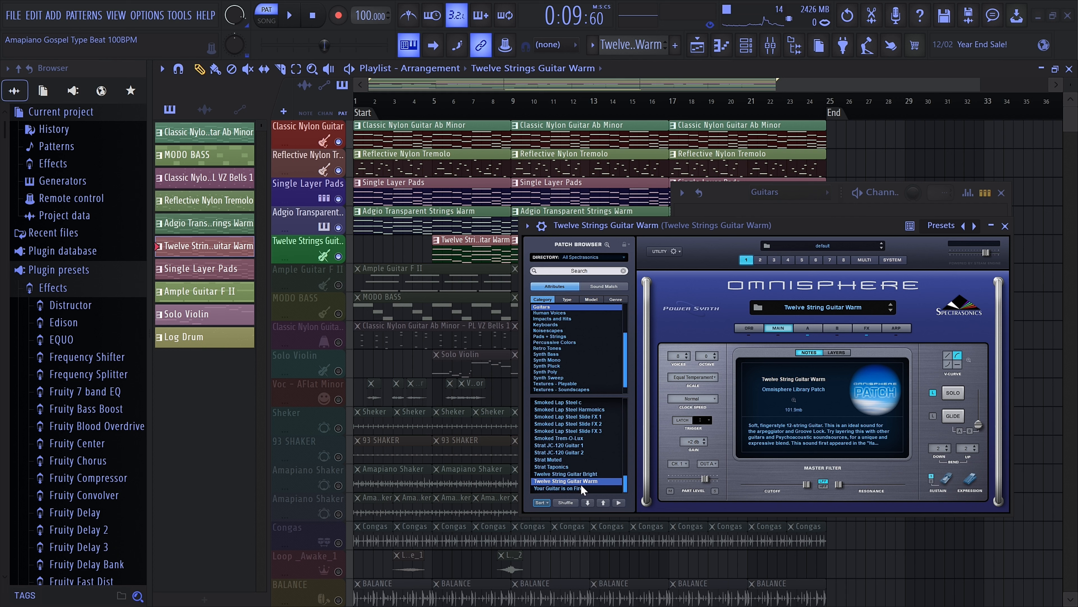
{"action": "left_click", "coordinate": [1006, 227]}
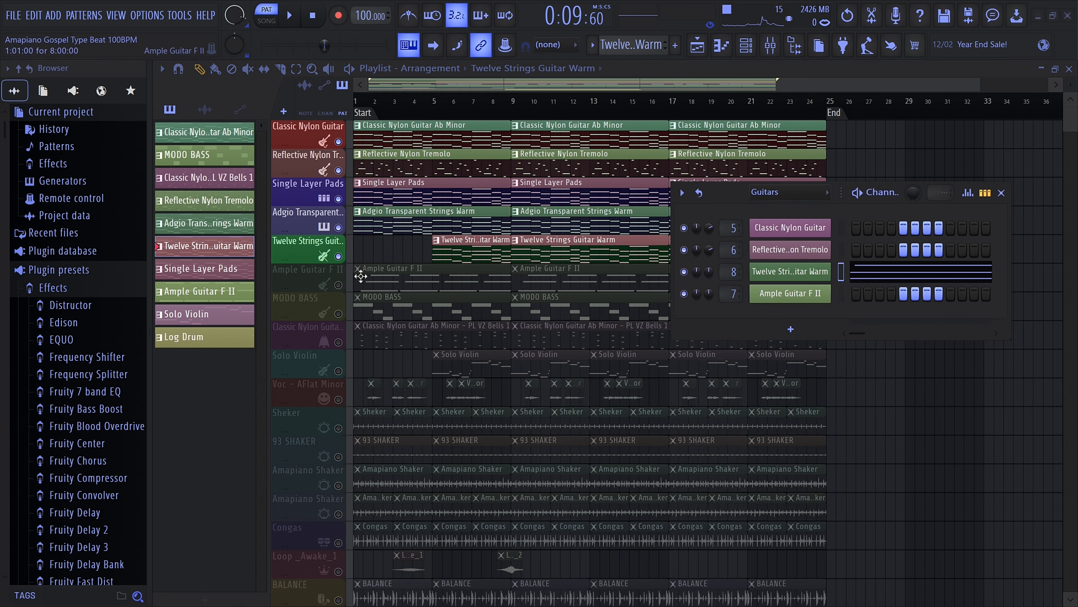
Solo the Ample Guitar F II track, play its clip in the piano roll, and return to the playlist with playback stopped.
{"action": "left_click", "coordinate": [414, 276]}
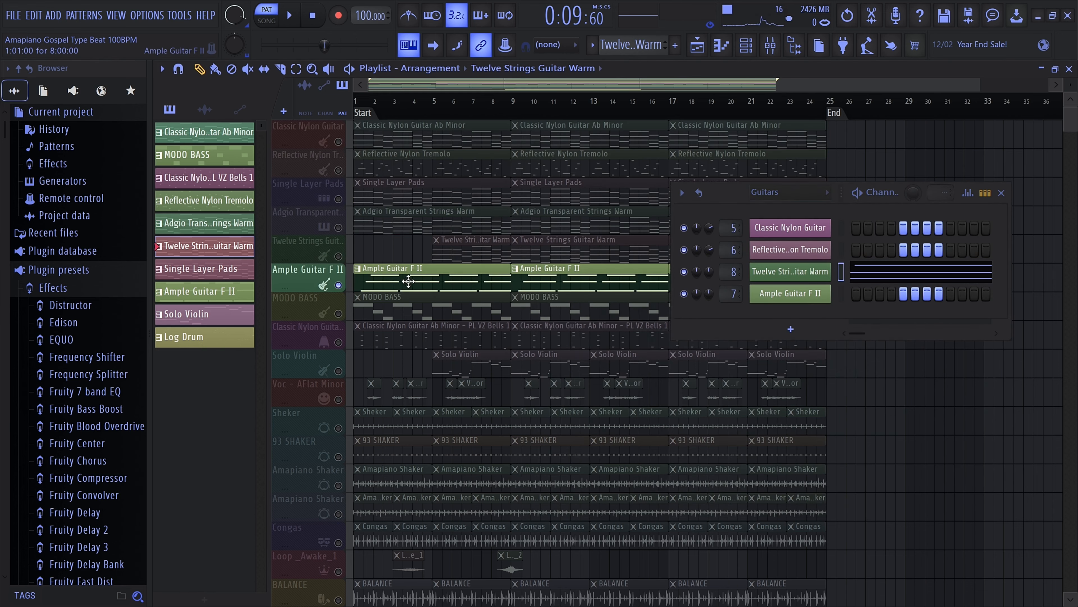
{"action": "left_click", "coordinate": [407, 280]}
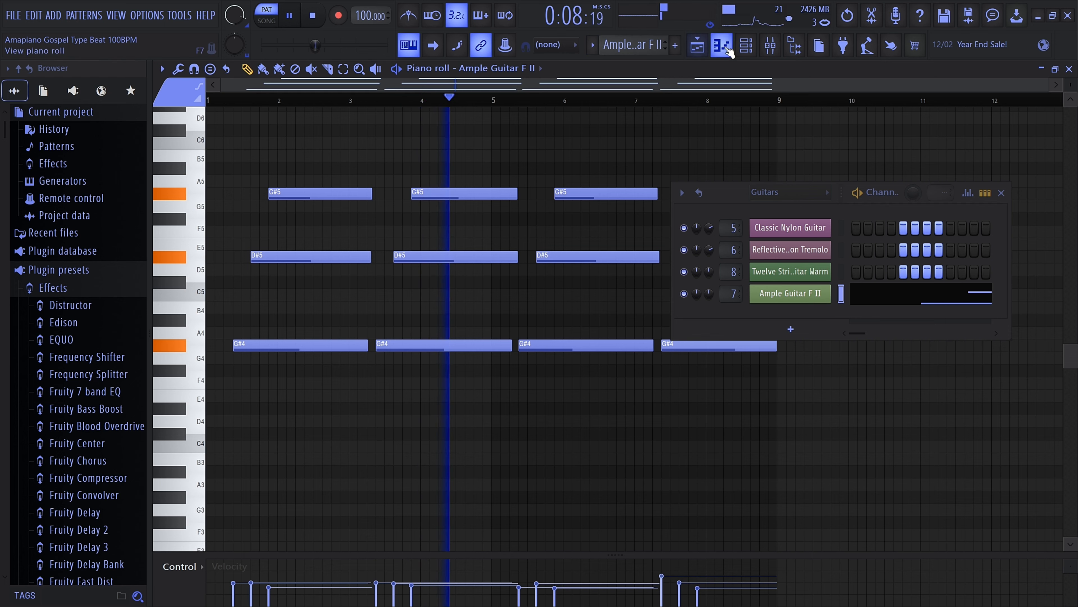
{"action": "key", "text": "F5"}
{"action": "key", "text": "space"}
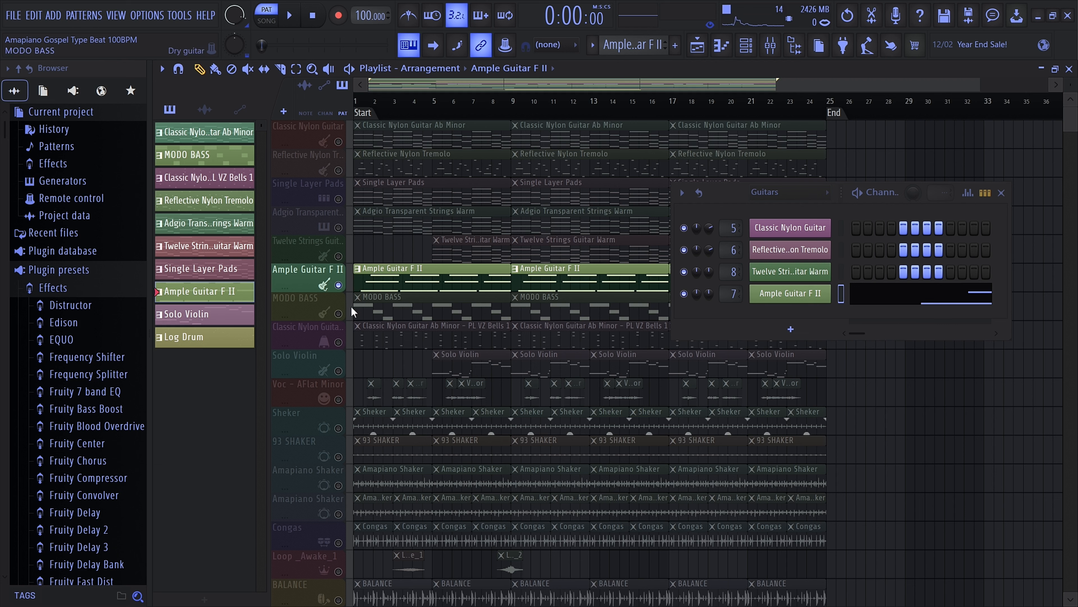
Briefly solo MODO BASS, solo Ample Guitar F II again, and inspect its instrument plugin from the repositioned channel rack.
{"action": "right_click", "coordinate": [341, 314]}
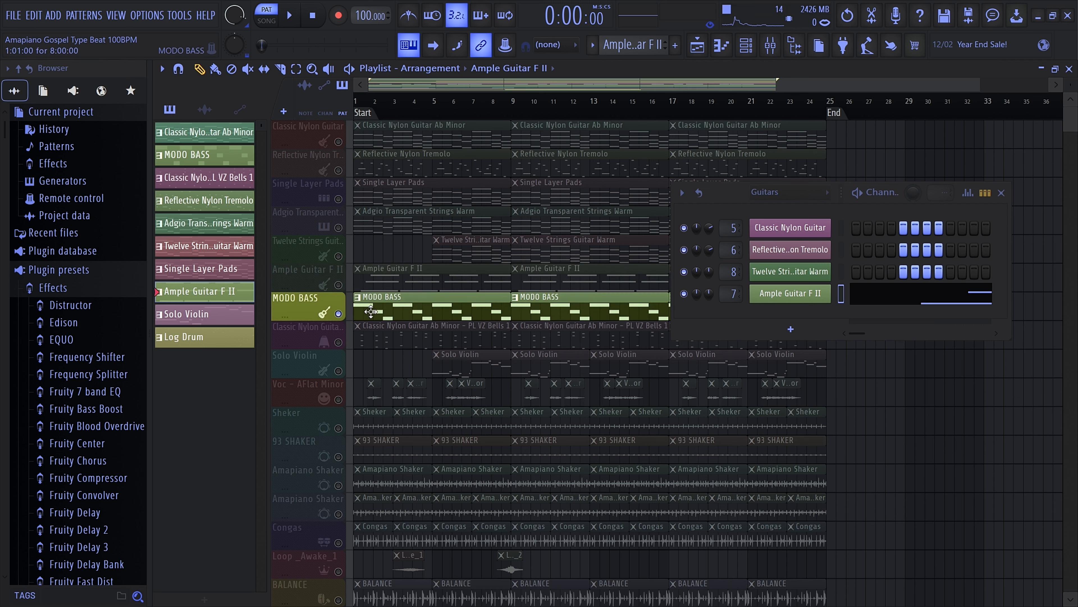
{"action": "right_click", "coordinate": [339, 286]}
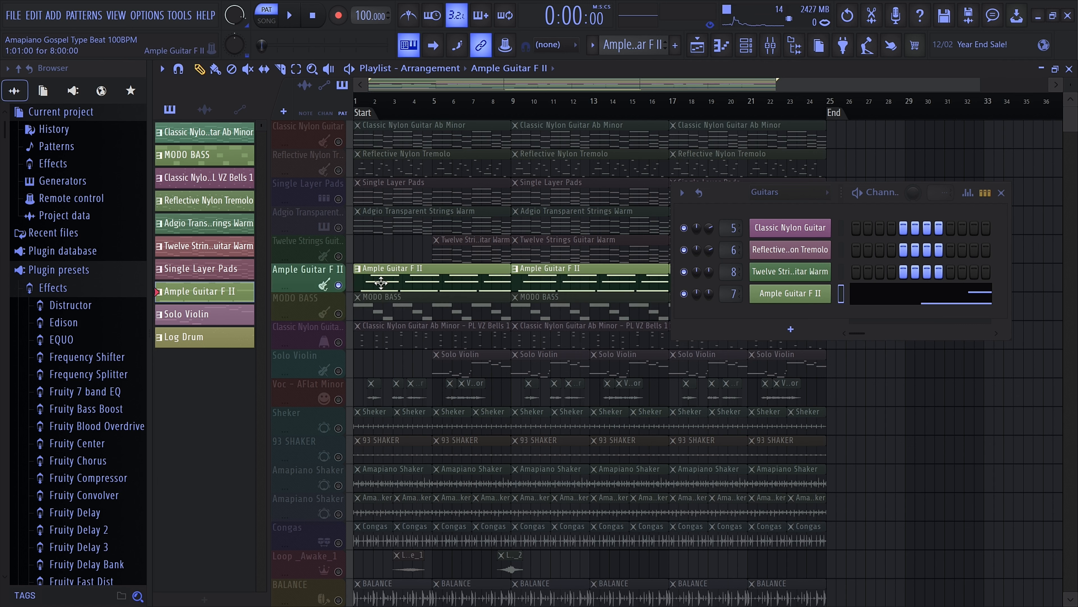
{"action": "scroll", "coordinate": [382, 282], "scroll_direction": "down", "scroll_amount": 2}
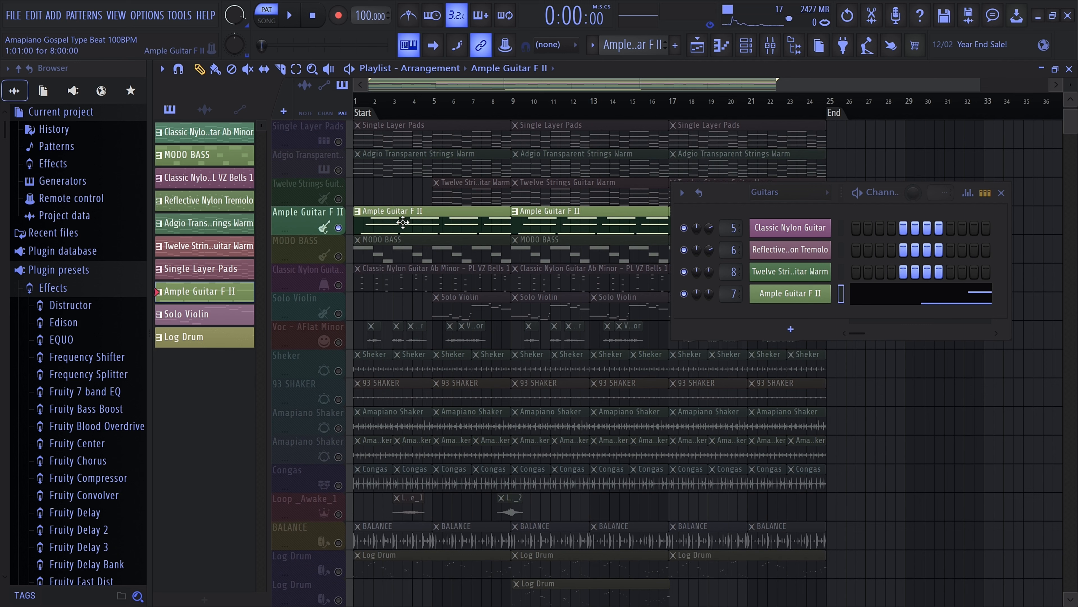
{"action": "left_click_drag", "start_coordinate": [887, 196], "coordinate": [815, 180]}
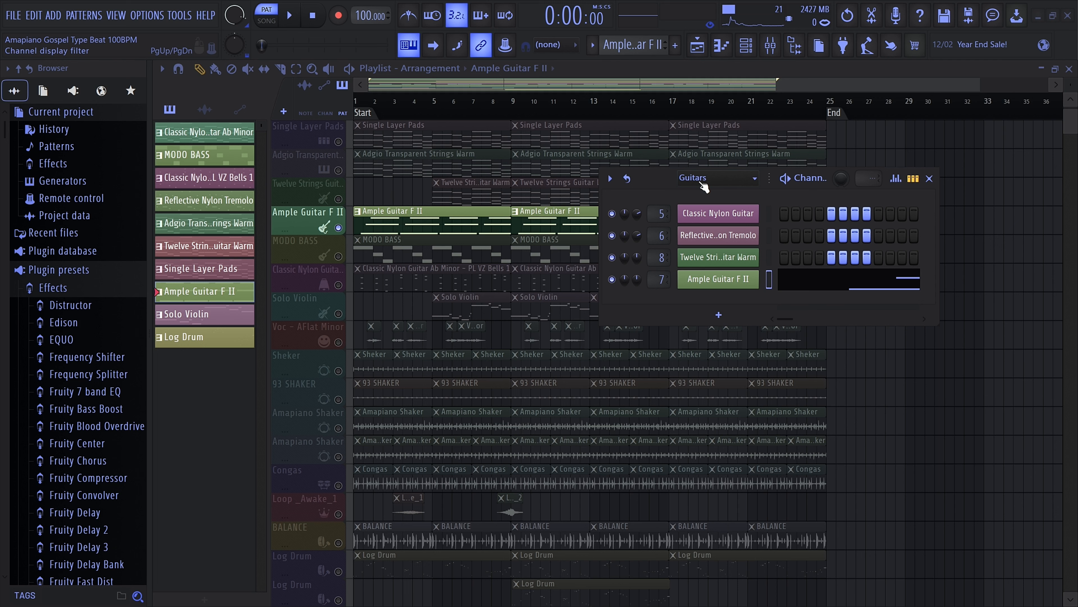
{"action": "left_click", "coordinate": [743, 284]}
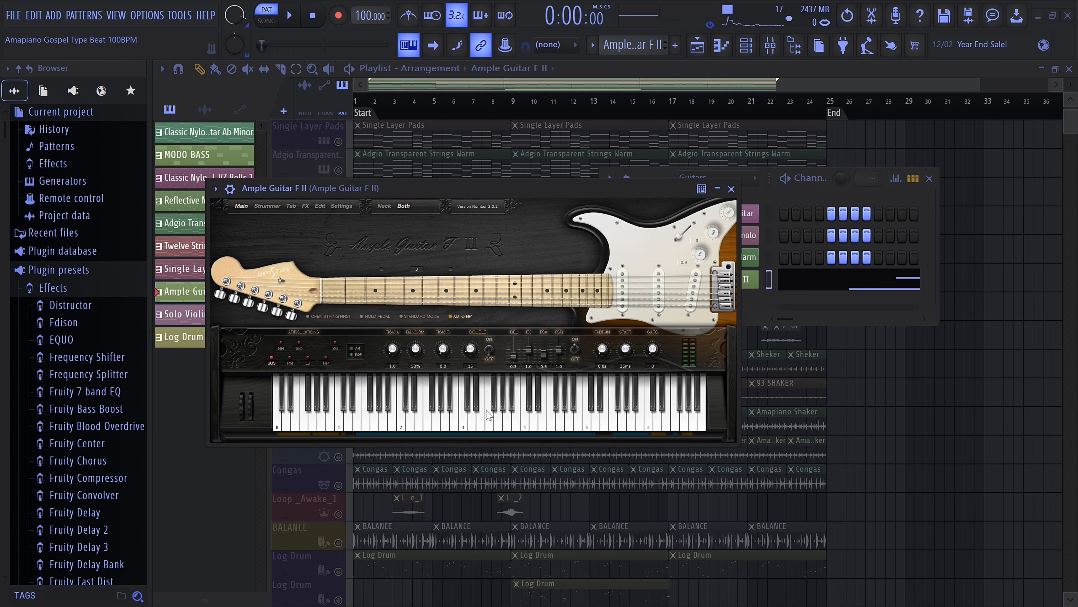
{"action": "left_click", "coordinate": [731, 188]}
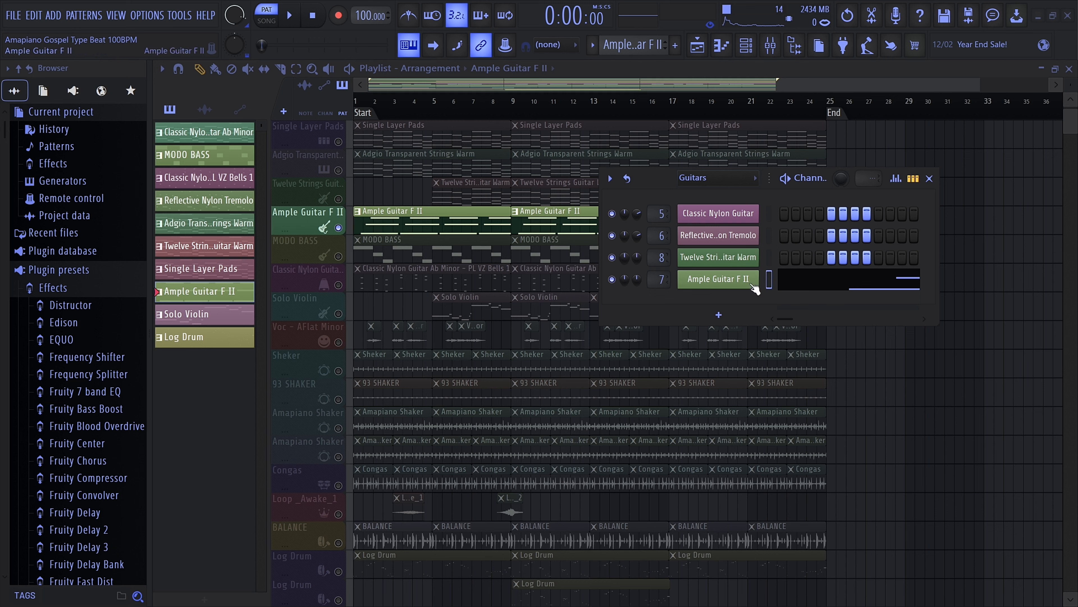
Switch the channel rack's group filter between Guitars and Bass, leave it on Guitars, and close the rack.
{"action": "left_click_drag", "start_coordinate": [648, 182], "coordinate": [635, 182]}
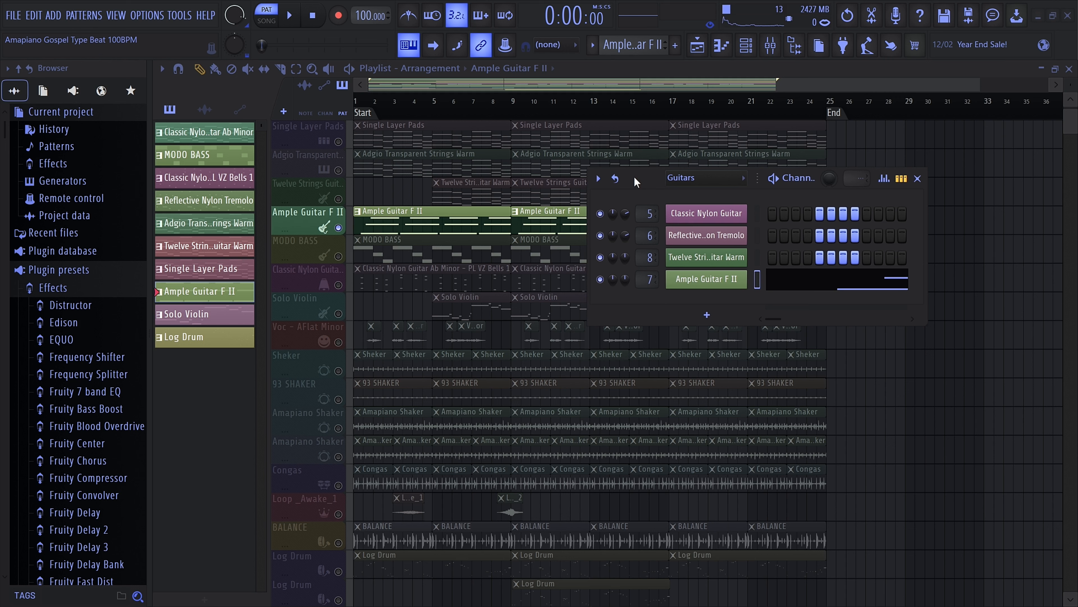
{"action": "left_click", "coordinate": [700, 177]}
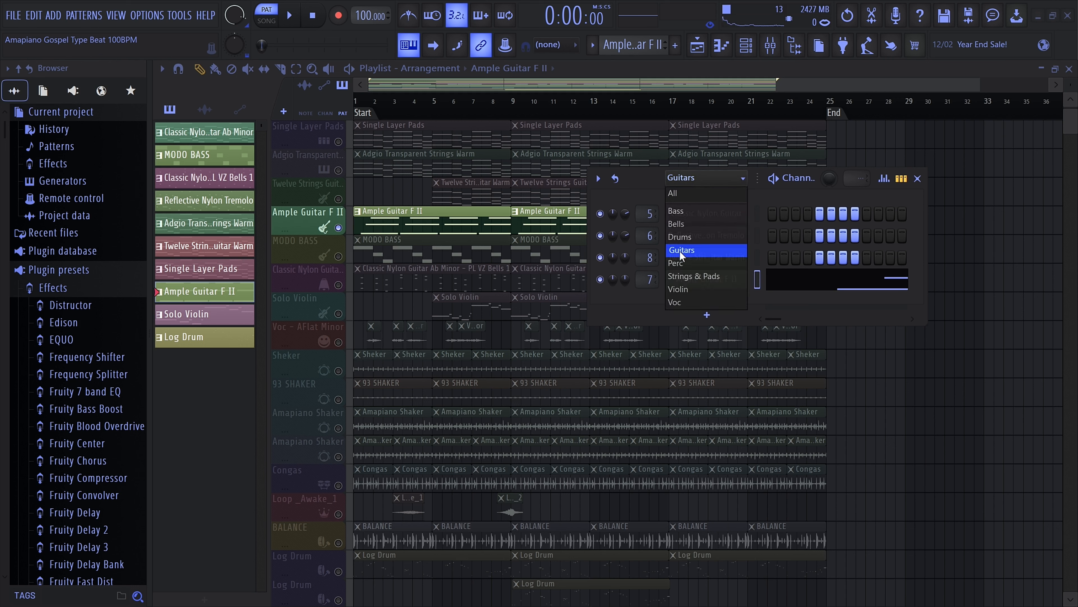
{"action": "left_click", "coordinate": [680, 250]}
{"action": "left_click", "coordinate": [688, 178]}
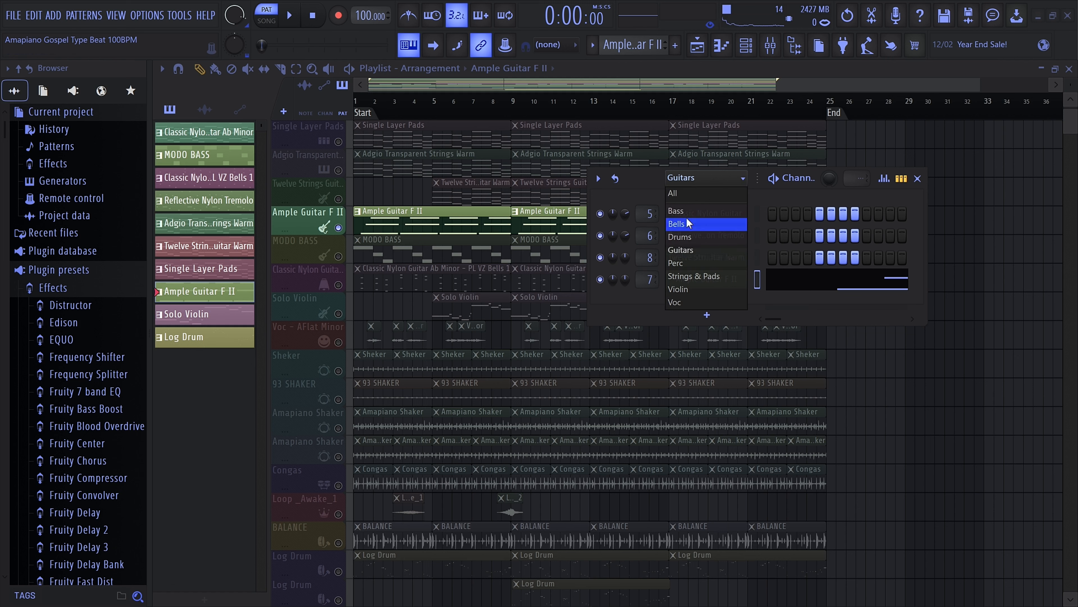
{"action": "left_click", "coordinate": [686, 211]}
{"action": "left_click", "coordinate": [693, 180]}
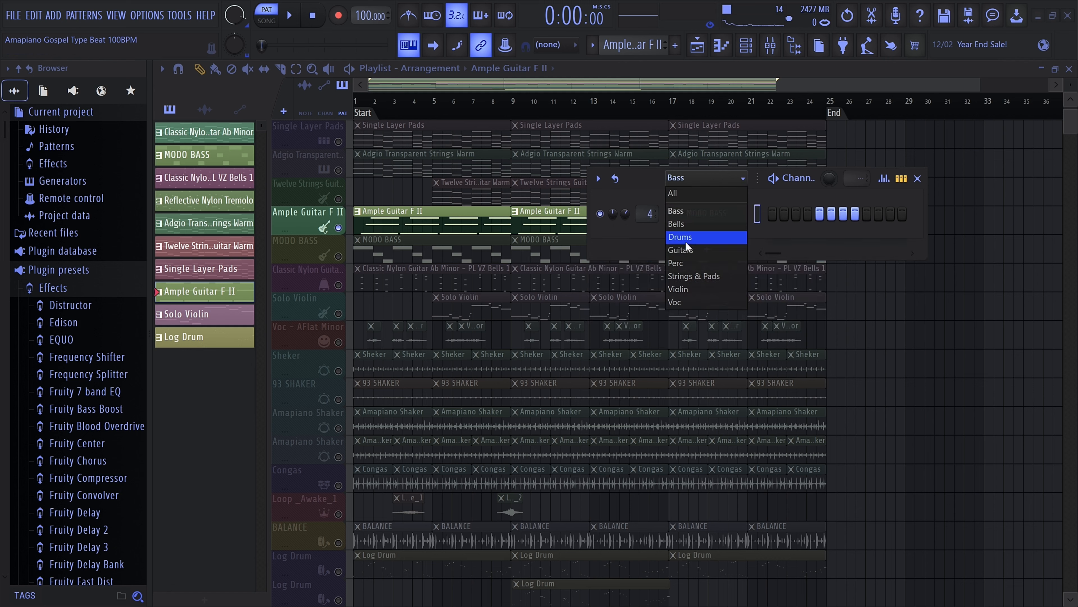
{"action": "left_click", "coordinate": [686, 249]}
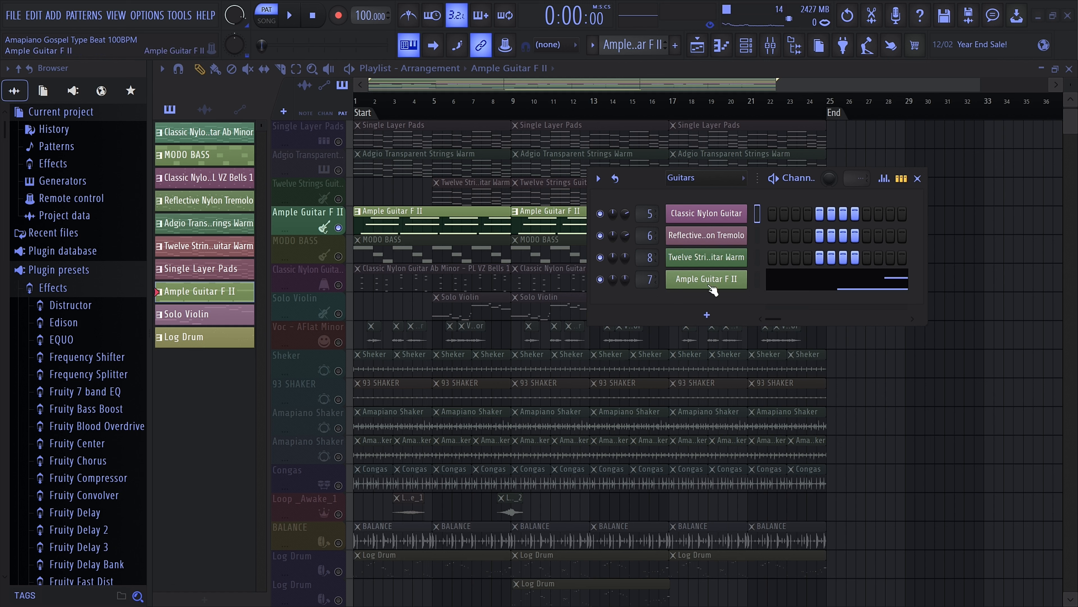
{"action": "left_click", "coordinate": [919, 179]}
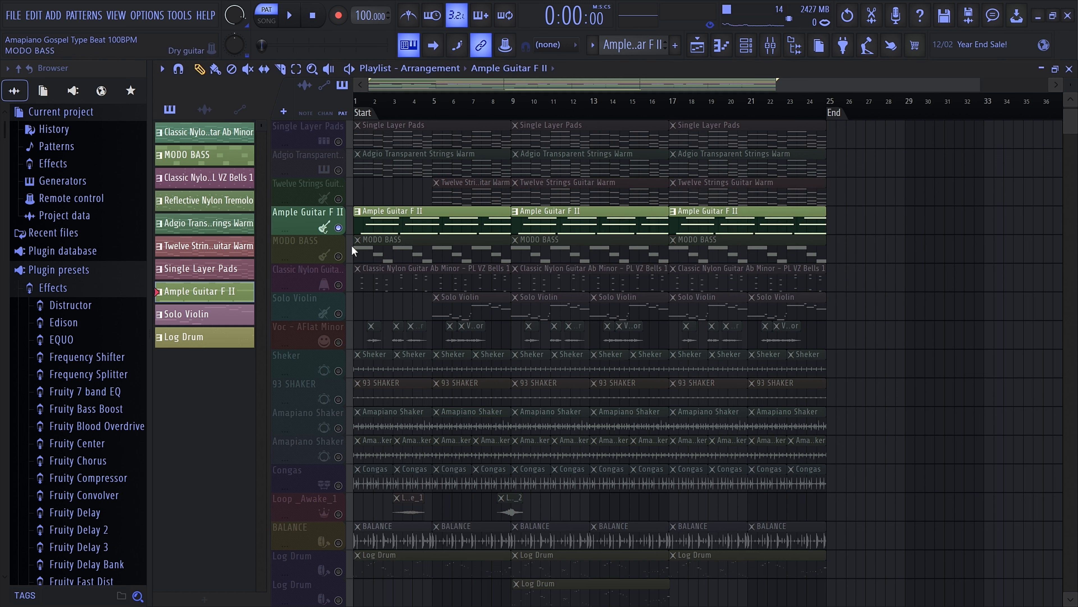
Solo the MODO BASS track and play its bar 1 clip in the piano roll in pattern mode, then stop.
{"action": "left_click", "coordinate": [343, 263]}
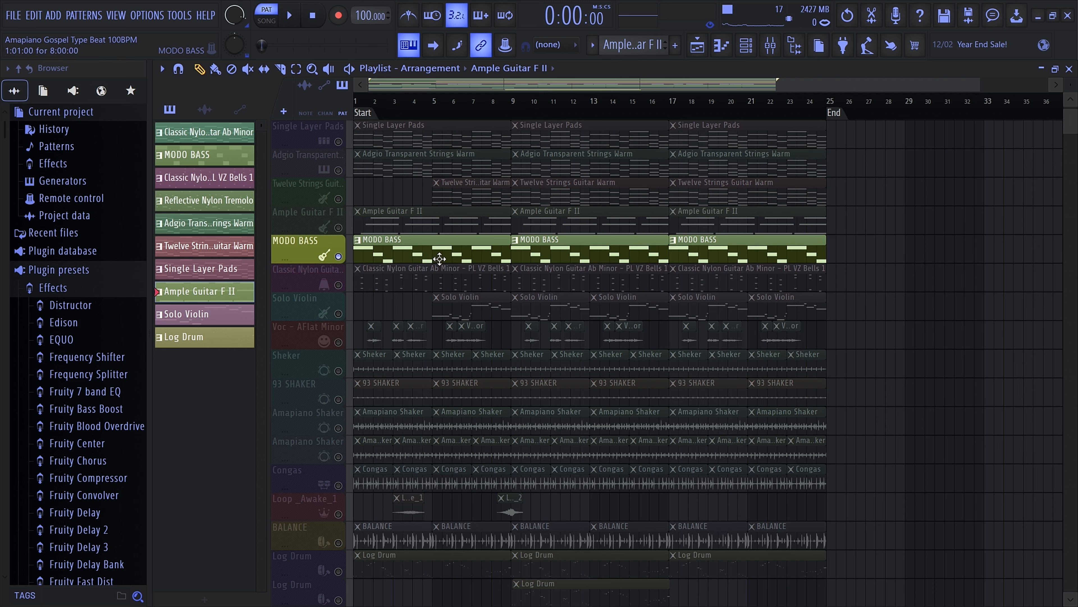
{"action": "left_click", "coordinate": [434, 255]}
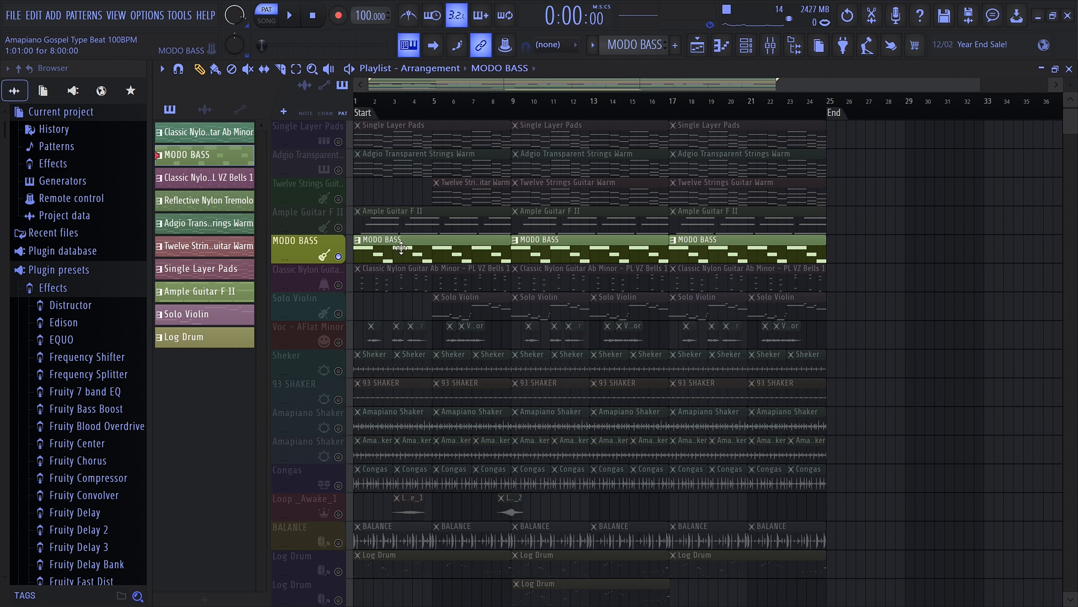
{"action": "double_click", "coordinate": [418, 251]}
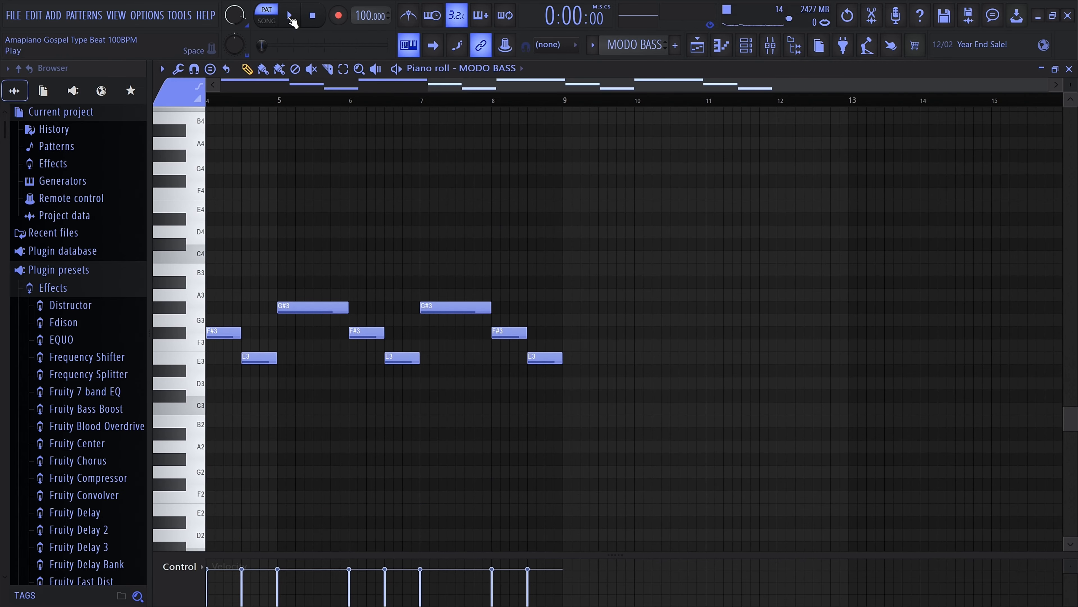
{"action": "left_click", "coordinate": [292, 19]}
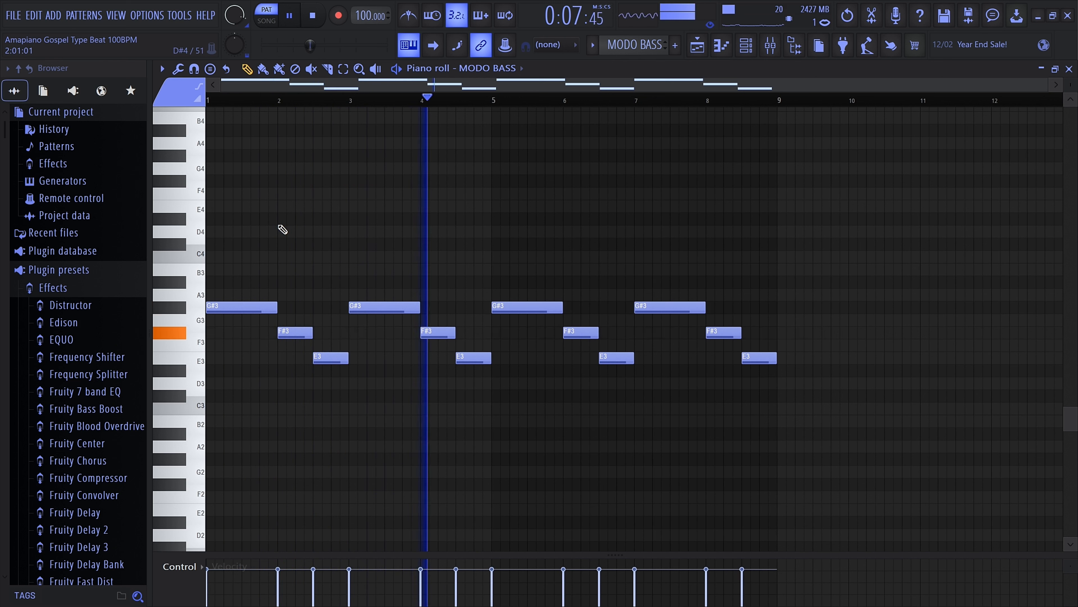
{"action": "key", "text": "space"}
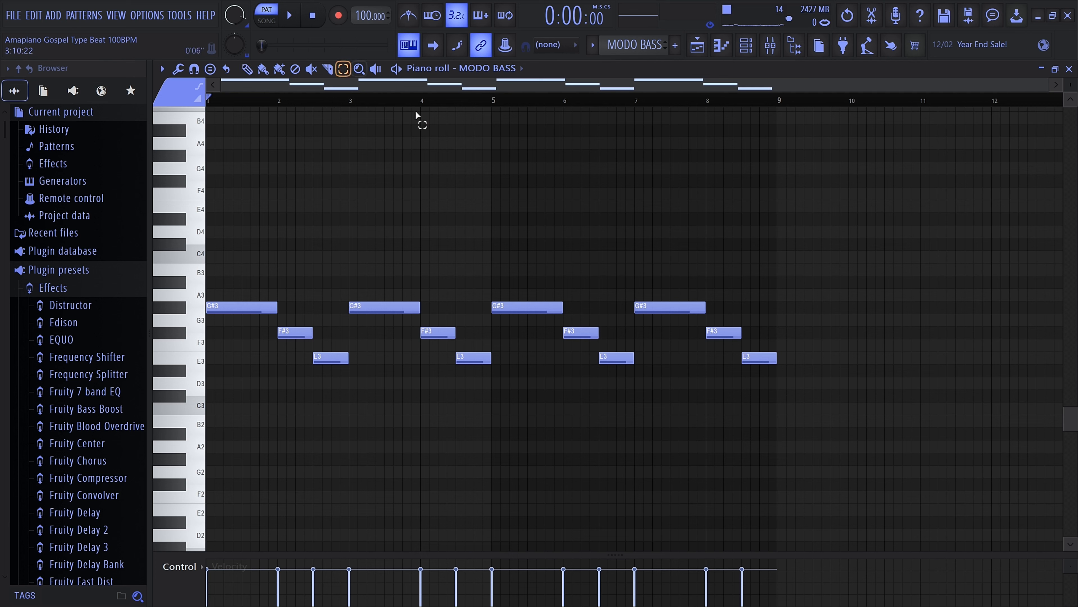
Select the three MODO BASS notes in bars 7 and 8 and duplicate them twice after the pattern.
{"action": "left_click_drag", "start_coordinate": [805, 384], "coordinate": [666, 285]}
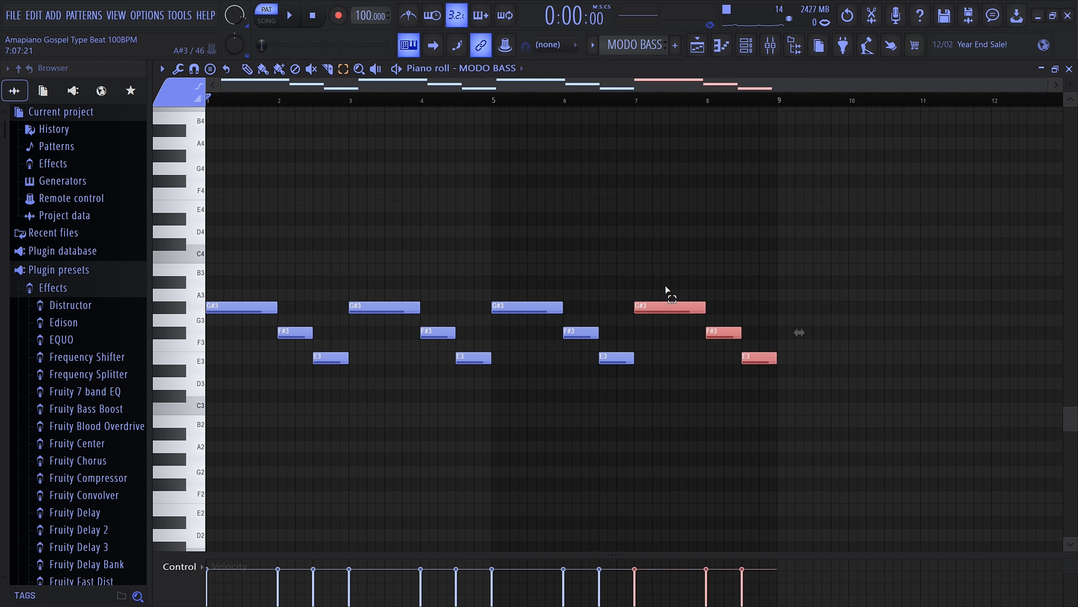
{"action": "key", "text": "ctrl+b"}
{"action": "key", "text": "ctrl+b"}
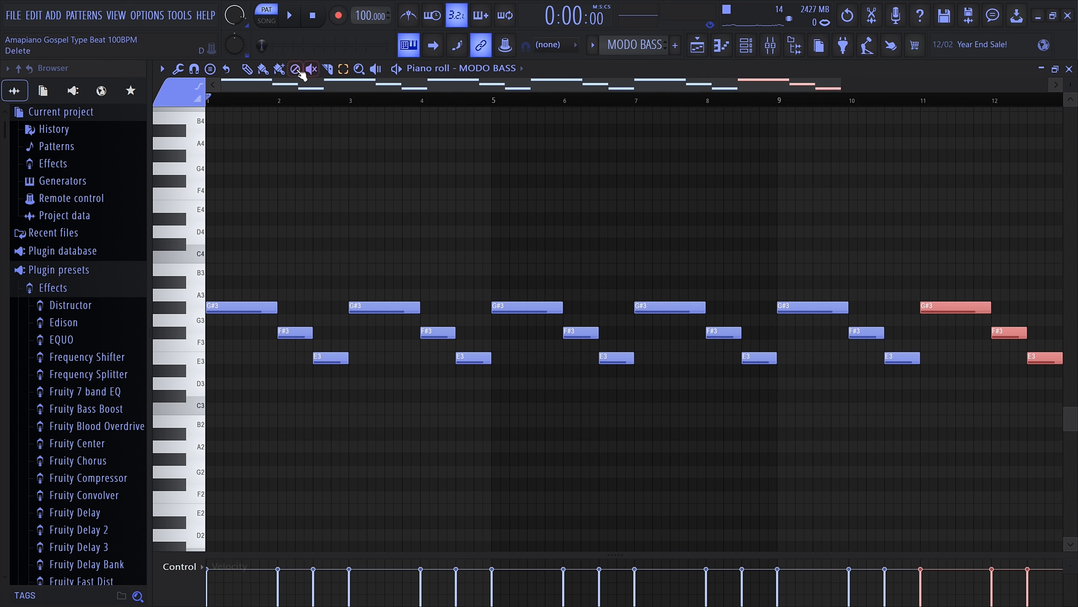
Delete the six duplicated bass notes in bars 9 to 12.
{"action": "left_click", "coordinate": [247, 69]}
{"action": "right_click", "coordinate": [826, 291]}
{"action": "right_click", "coordinate": [832, 306]}
{"action": "right_click", "coordinate": [866, 333]}
{"action": "right_click", "coordinate": [903, 357]}
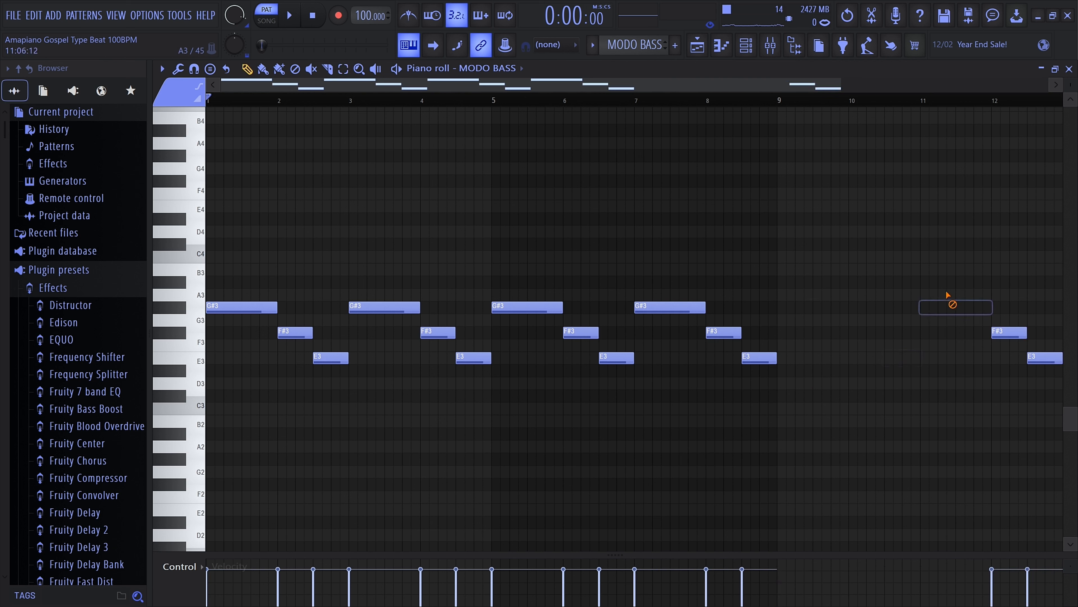
{"action": "right_click", "coordinate": [955, 307]}
{"action": "right_click", "coordinate": [1009, 333]}
{"action": "right_click", "coordinate": [1043, 358]}
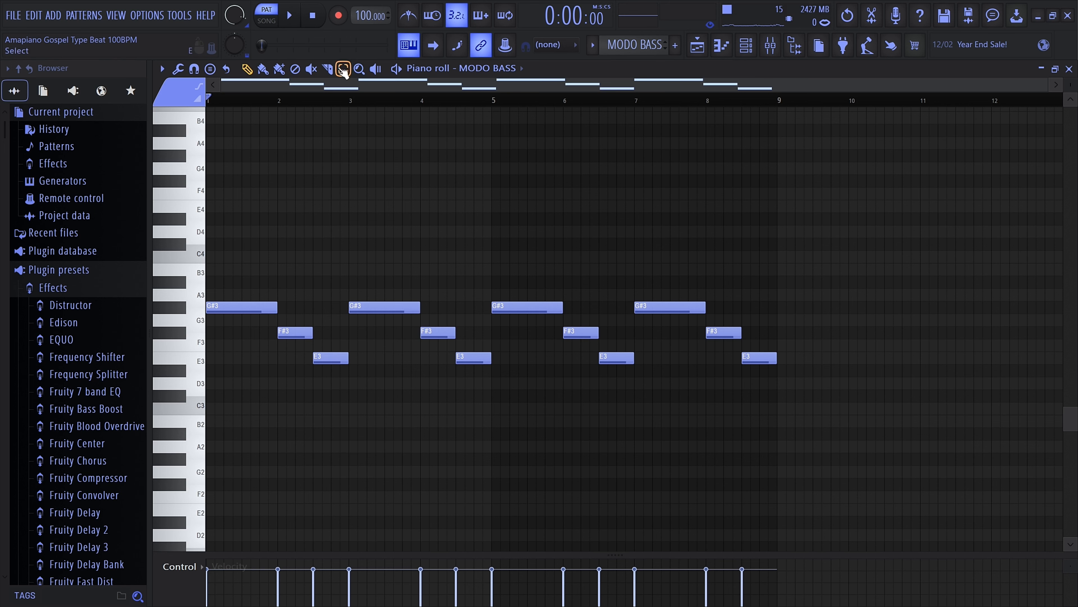
Return to the playlist and unmute Ample Guitar F II, Twelve Strings Guitar Warm, Adgio Transparent Strings Warm, Single Layer Pads and Reflective Nylon Tremolo.
{"action": "left_click", "coordinate": [726, 46]}
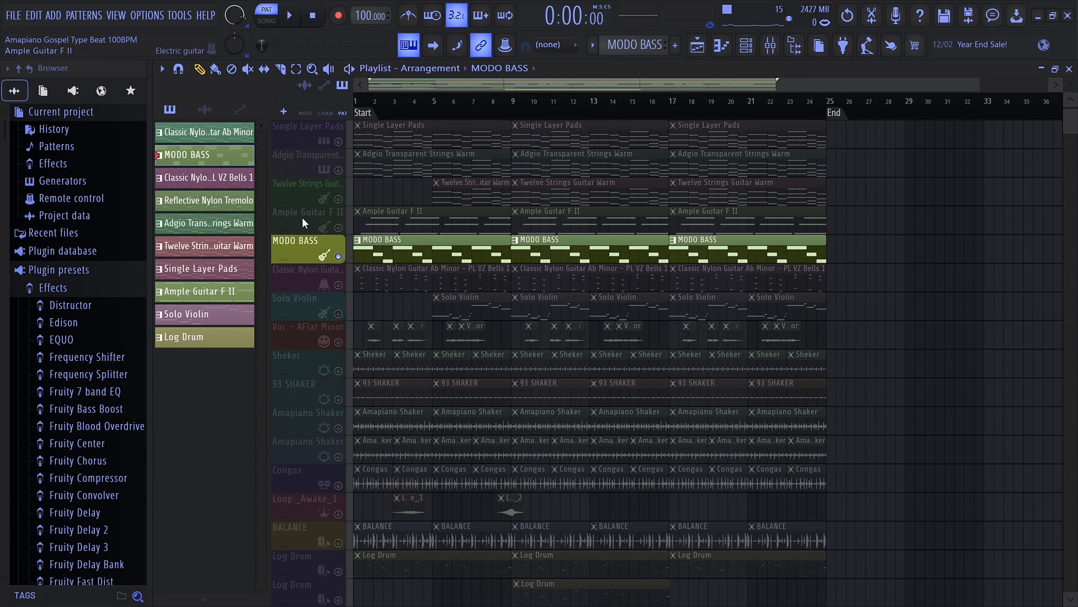
{"action": "left_click", "coordinate": [338, 227]}
{"action": "left_click", "coordinate": [338, 199]}
{"action": "left_click", "coordinate": [339, 170]}
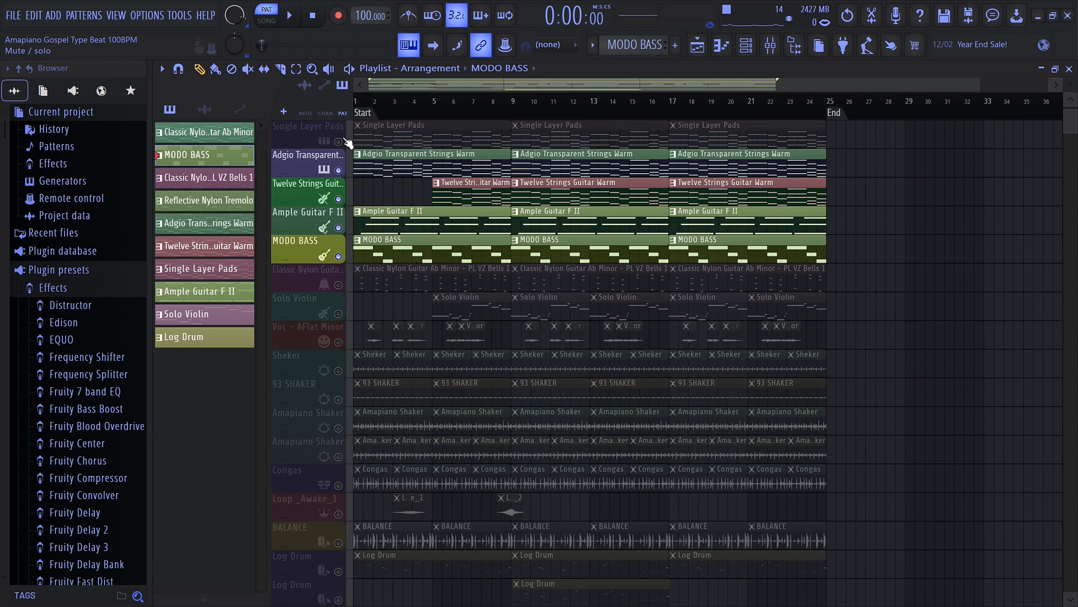
{"action": "left_click", "coordinate": [339, 142]}
{"action": "scroll", "coordinate": [339, 144], "scroll_direction": "up", "scroll_amount": 2}
{"action": "scroll", "coordinate": [360, 186], "scroll_direction": "down", "scroll_amount": 1}
Play the unmuted tracks together with MODO BASS from the start in song mode, and stop playback.
{"action": "left_click", "coordinate": [267, 21]}
{"action": "key", "text": "space"}
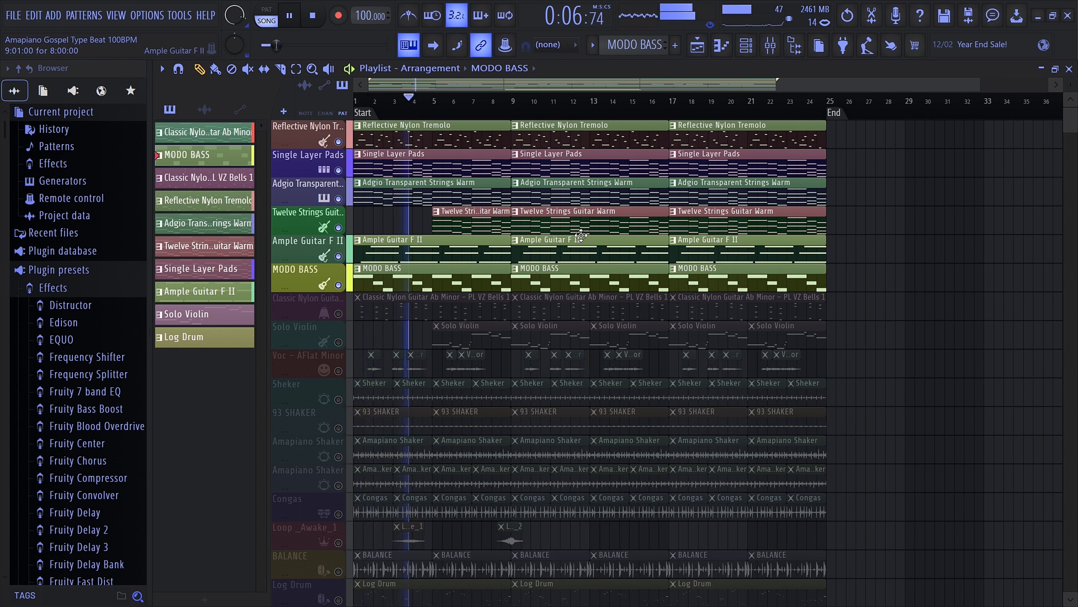
{"action": "key", "text": "space"}
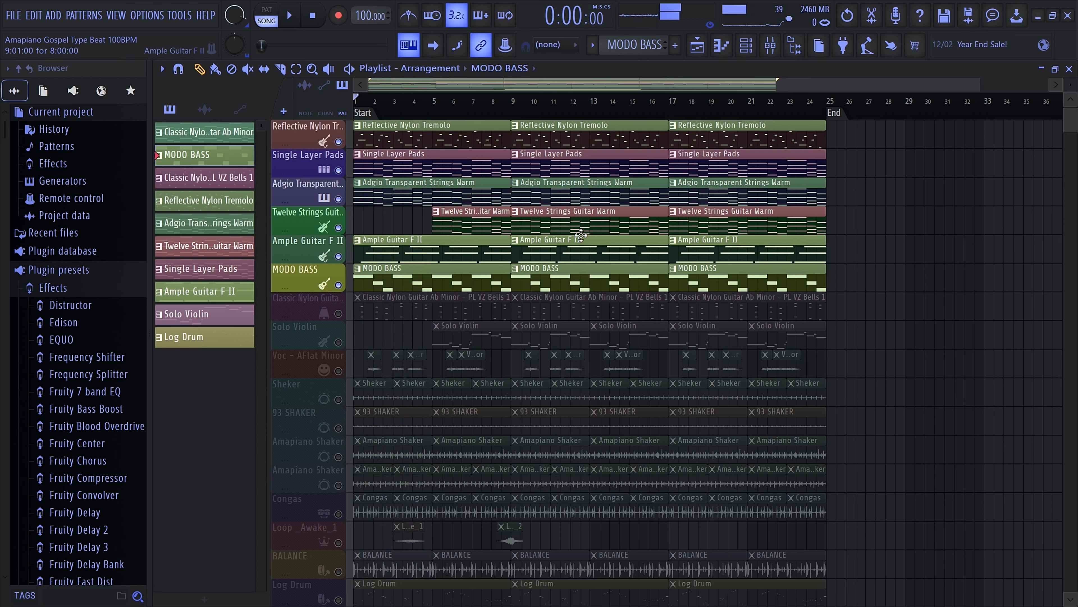
Solo the PL VZ Bells 1 track and play its bar 1 clip in the piano roll in pattern mode.
{"action": "scroll", "coordinate": [450, 275], "scroll_direction": "down", "scroll_amount": 3}
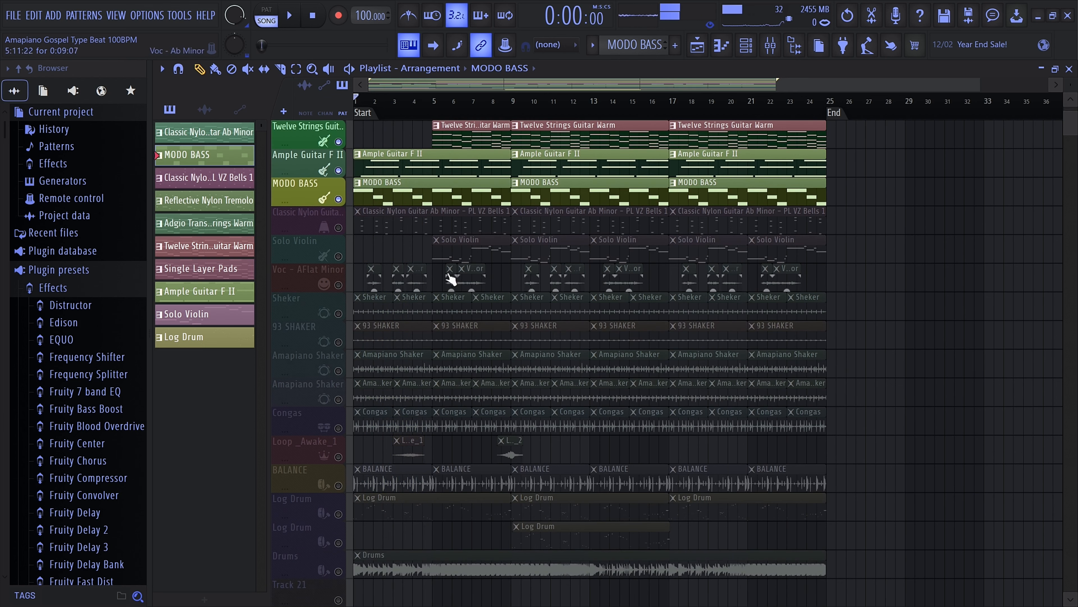
{"action": "right_click", "coordinate": [338, 228]}
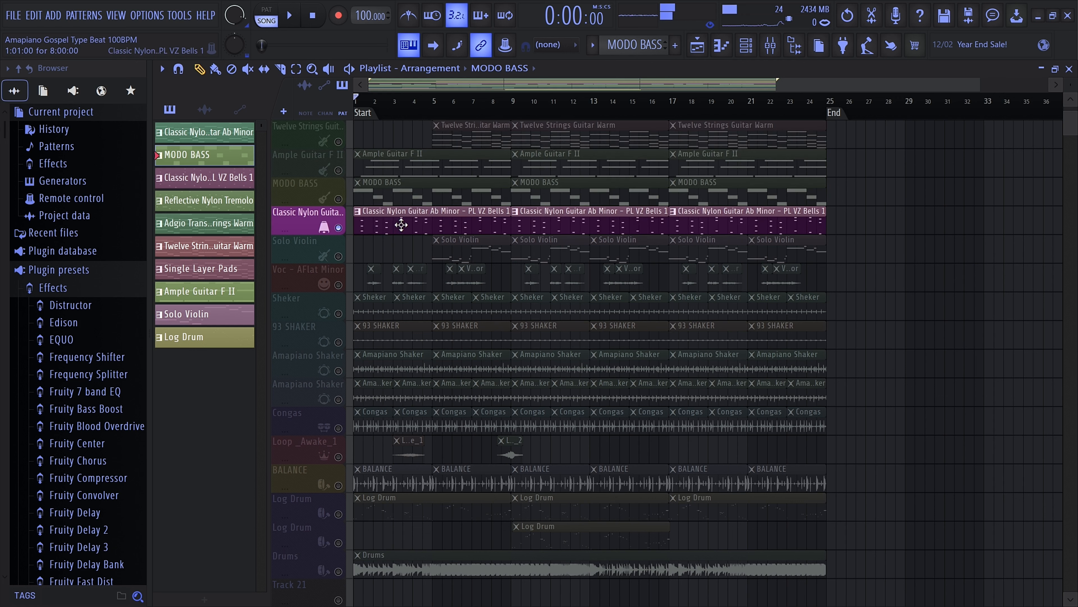
{"action": "double_click", "coordinate": [402, 225]}
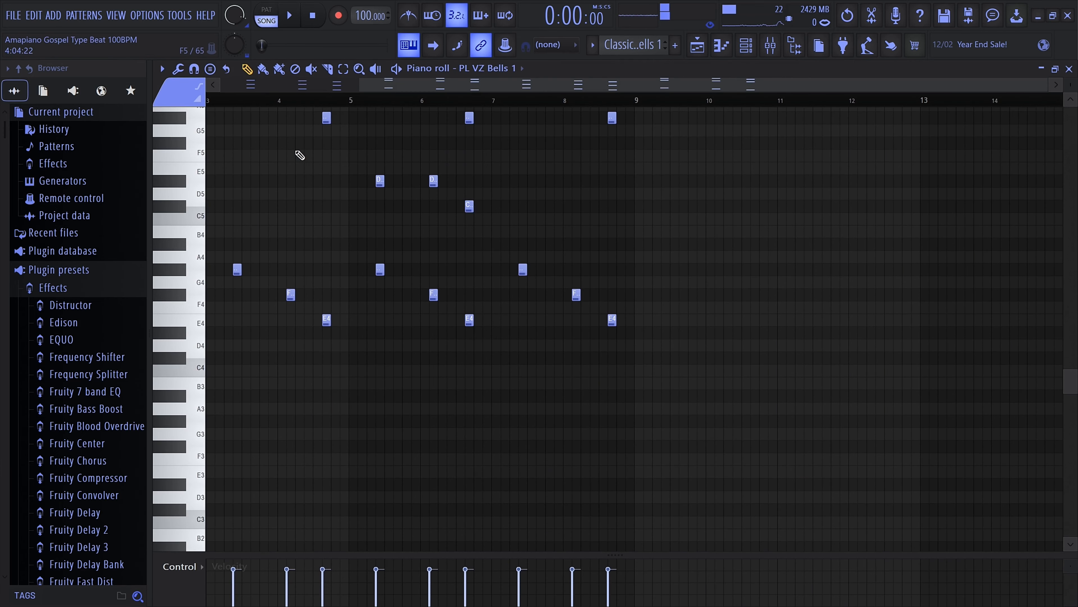
{"action": "key", "text": "space"}
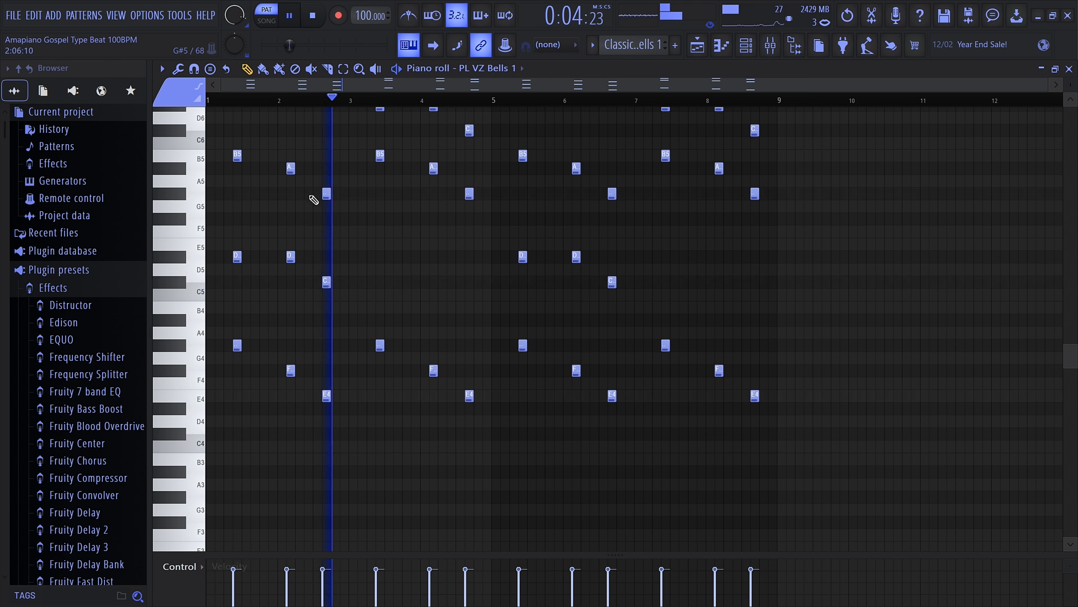
{"action": "scroll", "coordinate": [358, 194], "scroll_direction": "up", "scroll_amount": 2}
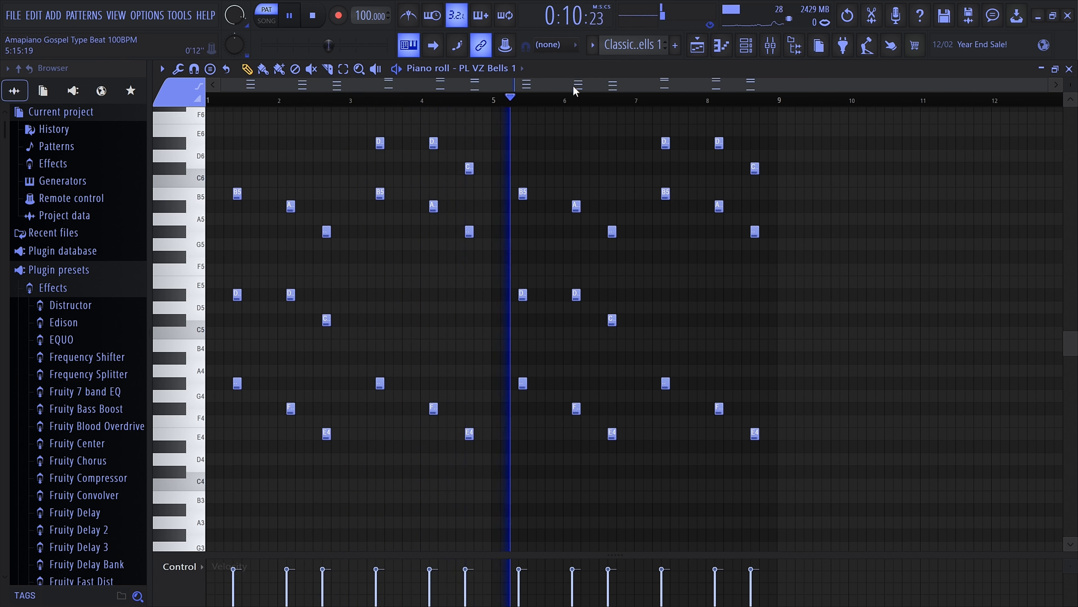
Stop playback, return to the playlist, and view the patch selected in the PL VZ Bells 1 channel's Nexus instrument, then close it.
{"action": "key", "text": "space"}
{"action": "left_click", "coordinate": [731, 49]}
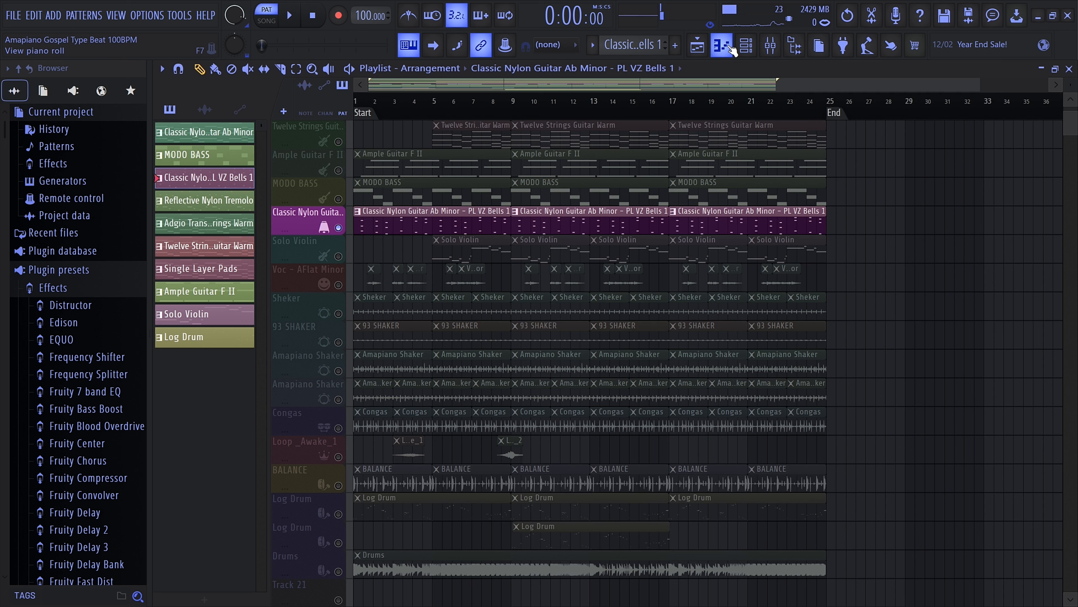
{"action": "left_click", "coordinate": [751, 50]}
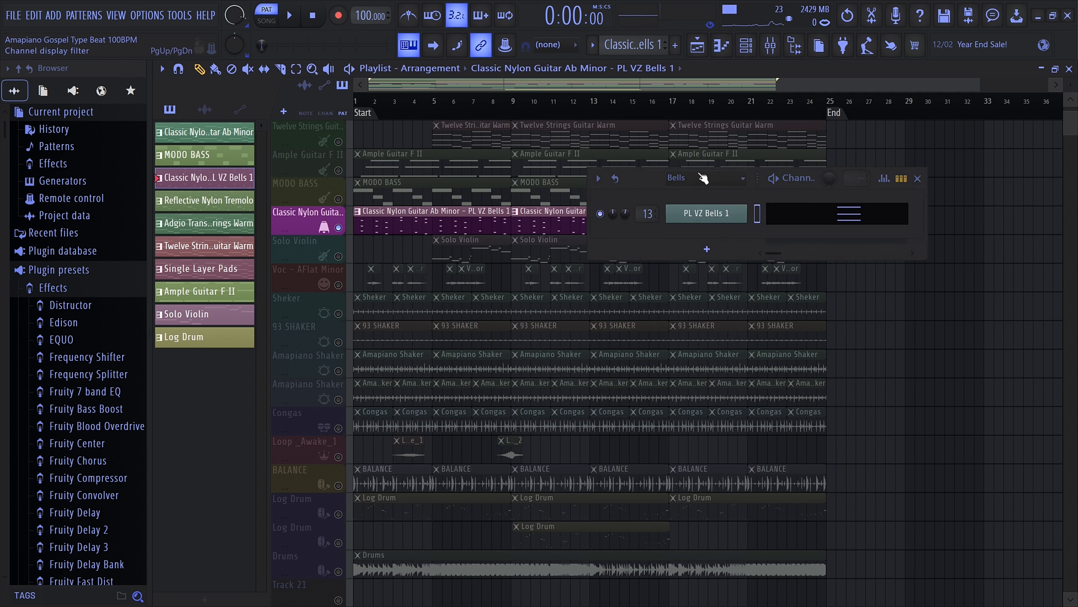
{"action": "left_click", "coordinate": [707, 213]}
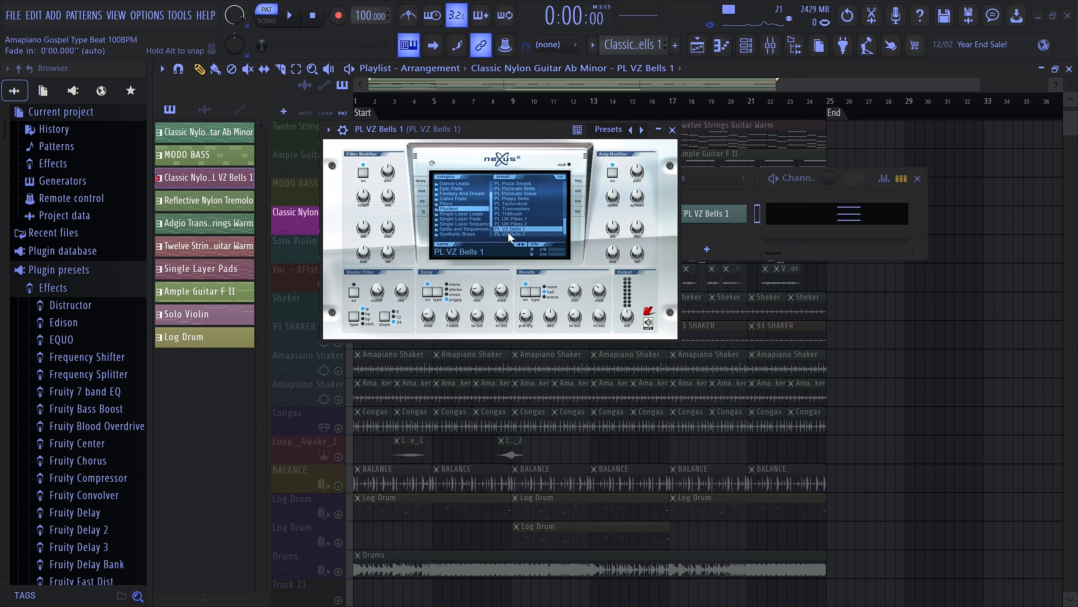
{"action": "left_click", "coordinate": [672, 130]}
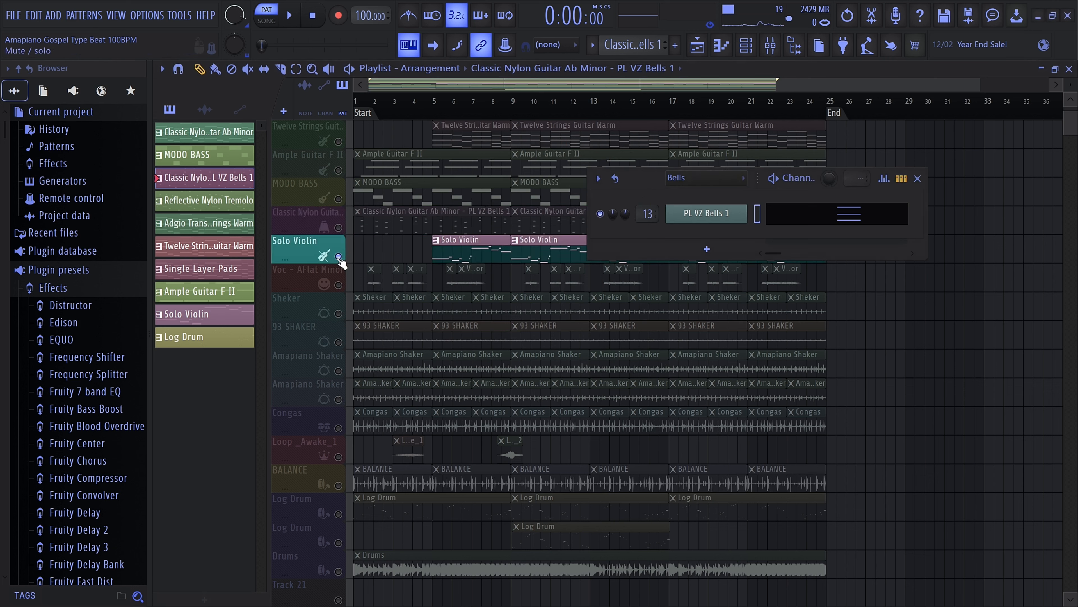
Solo the Solo Violin track and play it from bar 5 in song mode.
{"action": "left_click", "coordinate": [315, 251]}
{"action": "left_click", "coordinate": [432, 100]}
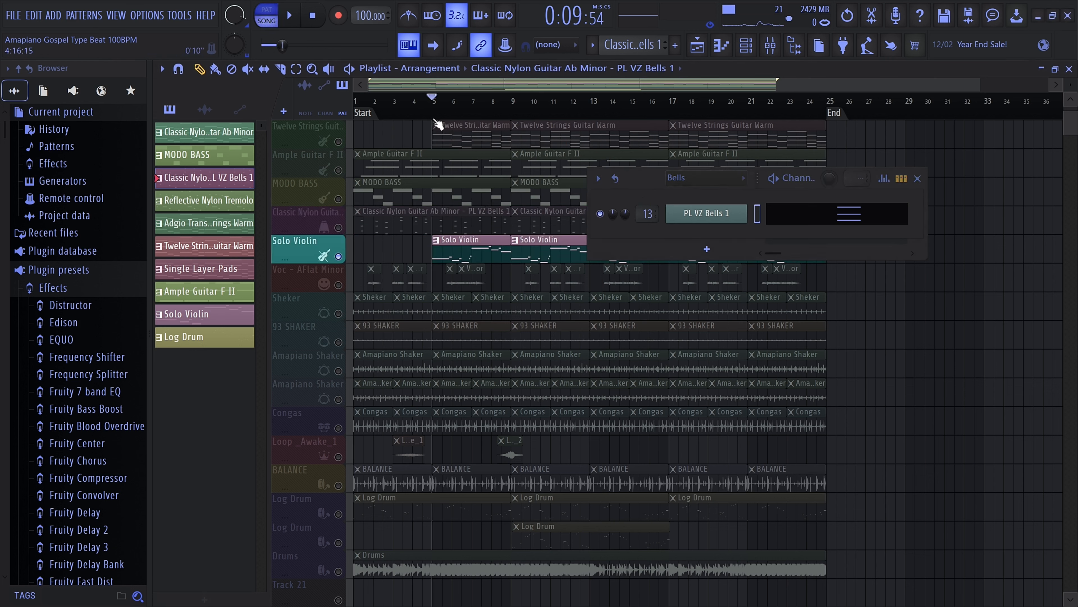
{"action": "left_click", "coordinate": [458, 250]}
{"action": "key", "text": "space"}
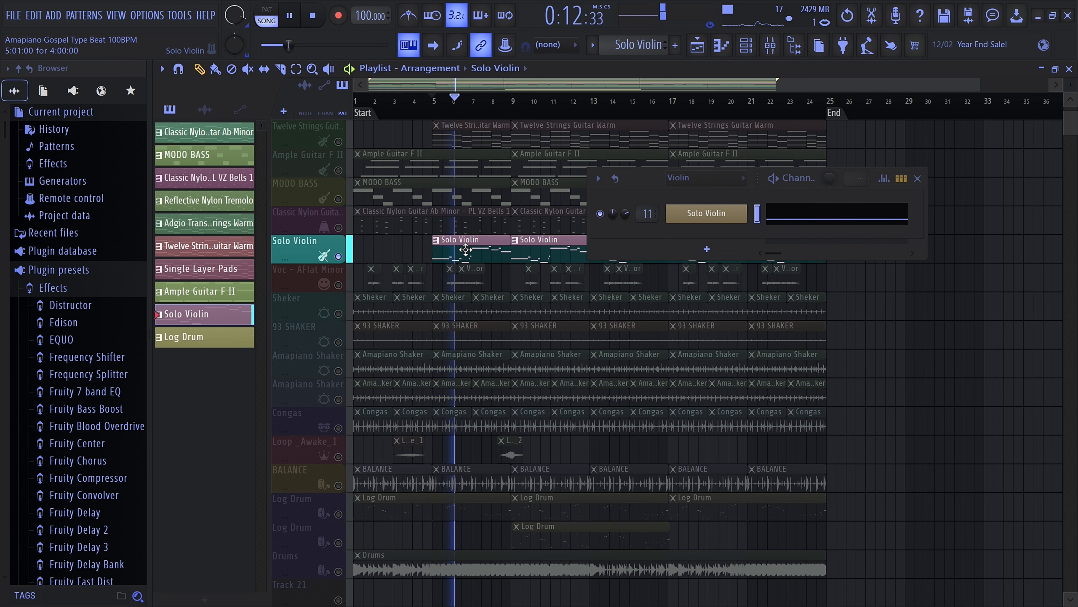
Open the bar 5 Solo Violin clip in the piano roll, examine its notes during playback, and stop playback.
{"action": "double_click", "coordinate": [466, 251]}
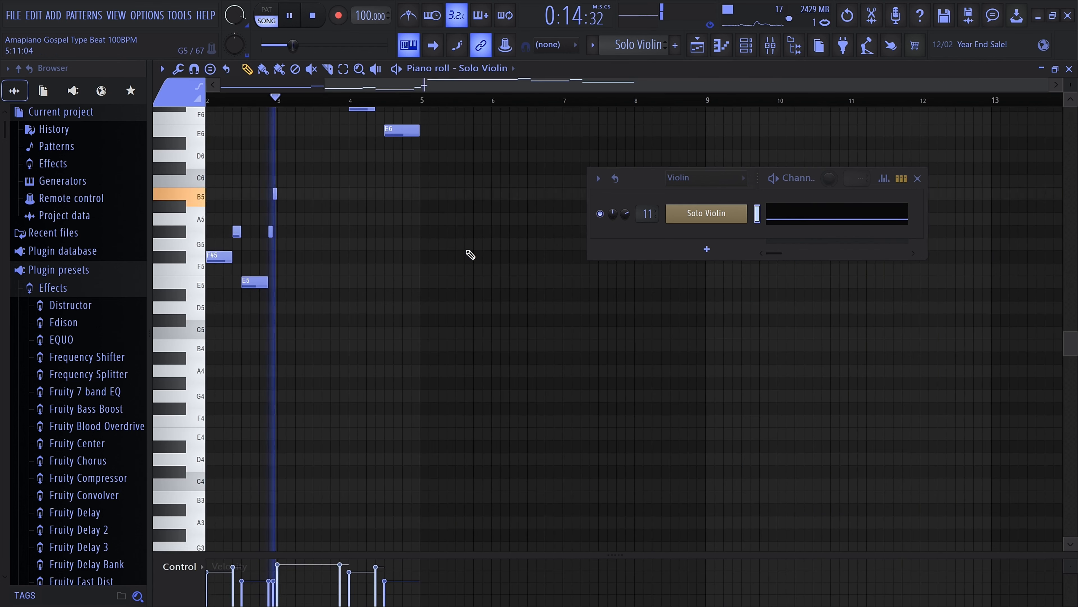
{"action": "scroll", "coordinate": [471, 255], "scroll_direction": "up", "scroll_amount": 5}
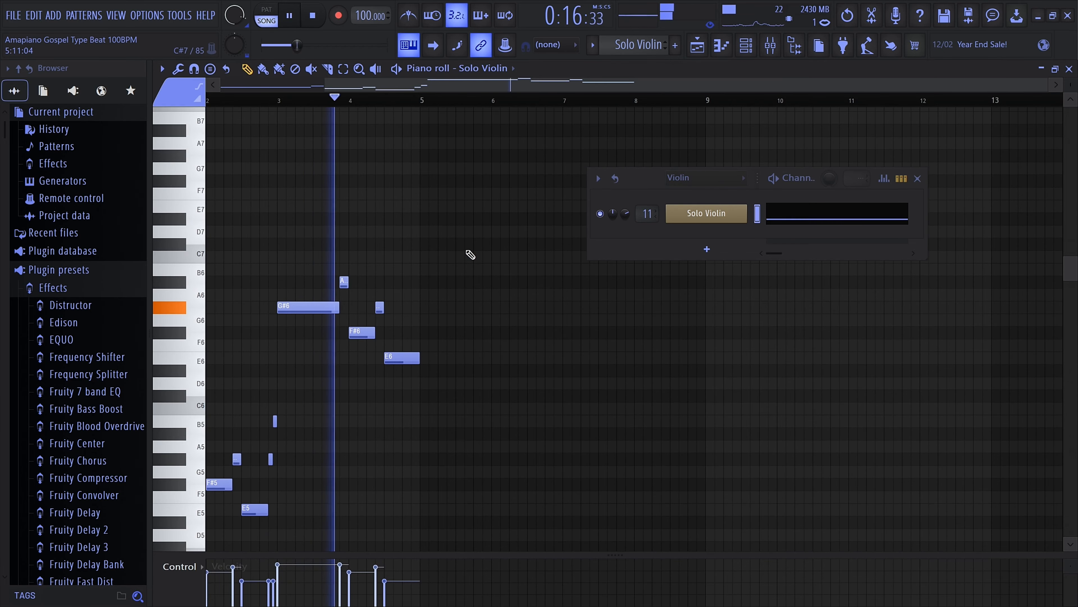
{"action": "scroll", "coordinate": [471, 254], "scroll_direction": "down", "scroll_amount": 3}
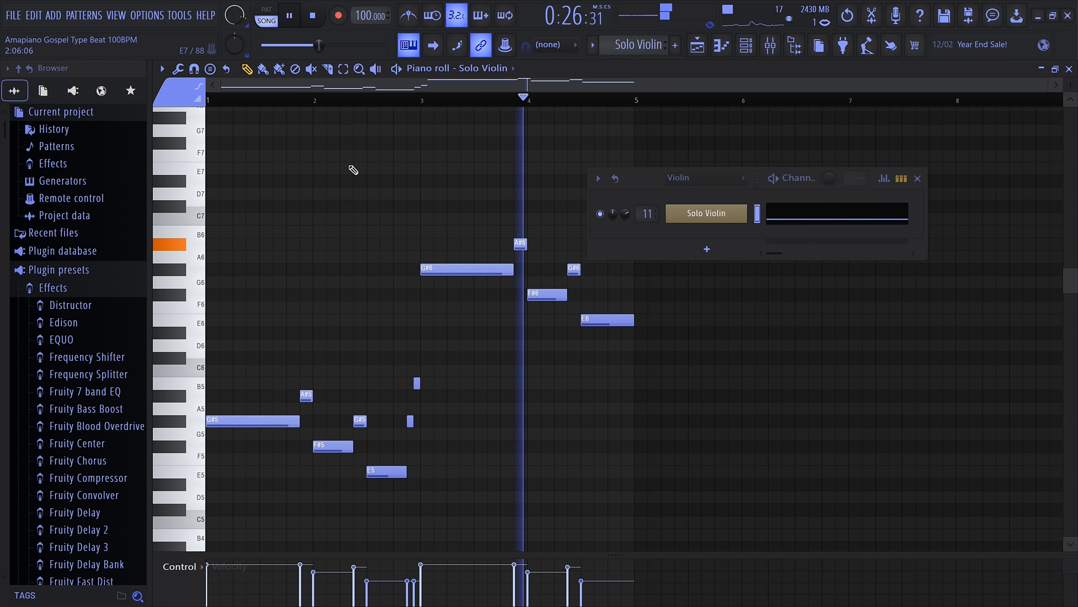
{"action": "key", "text": "space"}
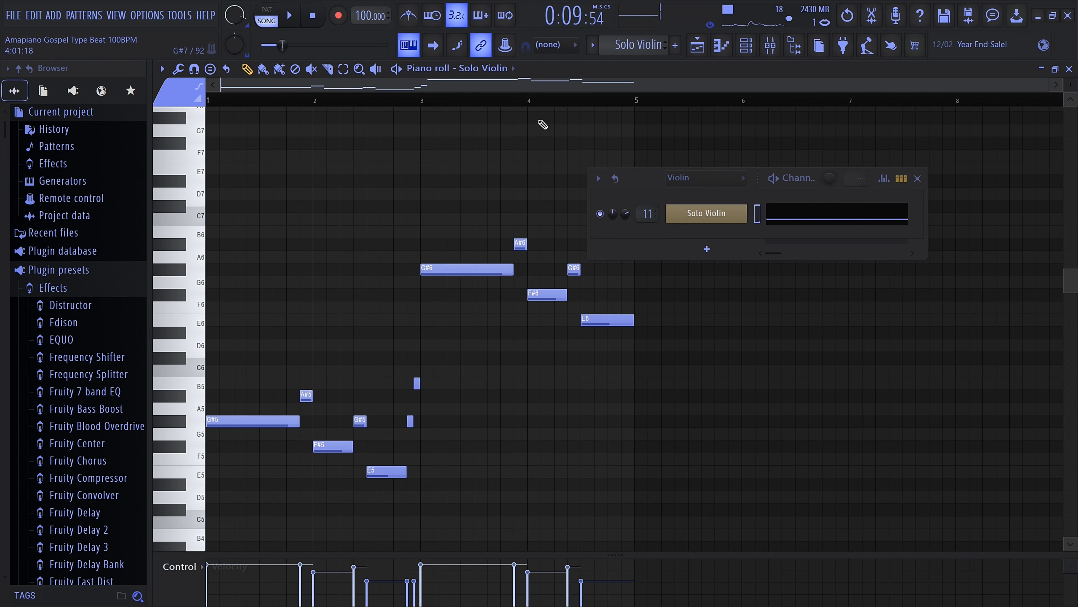
Return to the playlist and show the Solo Violin+ patch under 014 Strings in the Solo Violin channel's Xpand!2, then close the instrument.
{"action": "left_click", "coordinate": [698, 45]}
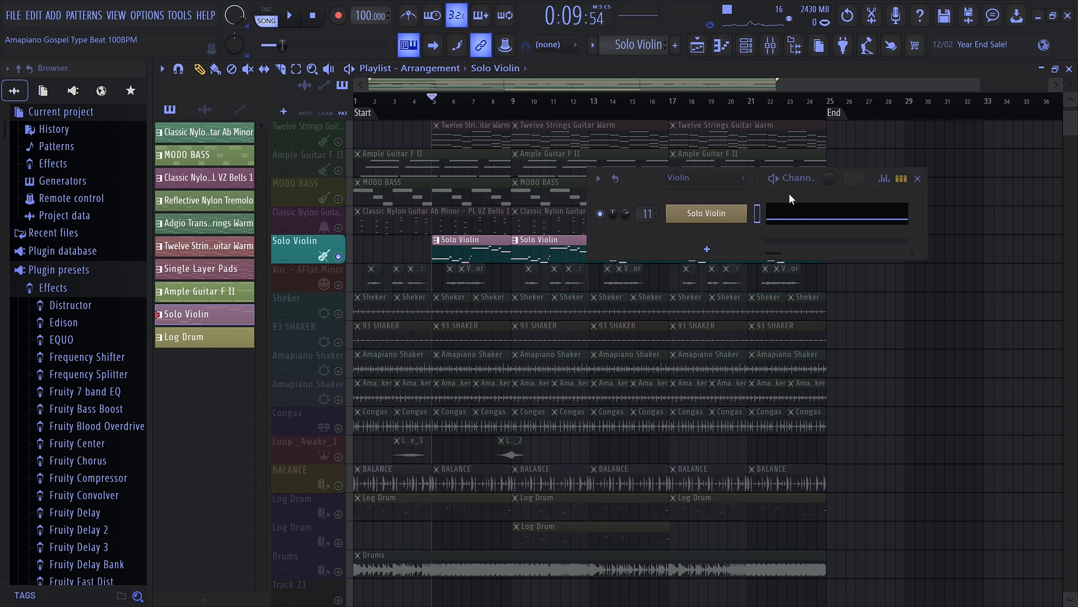
{"action": "left_click", "coordinate": [706, 213]}
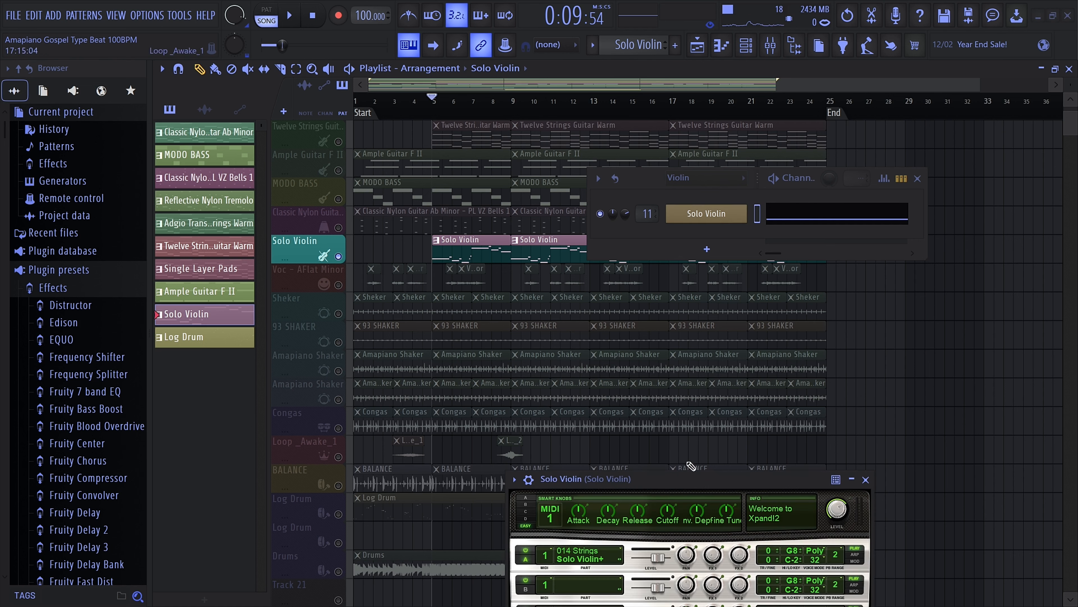
{"action": "left_click_drag", "start_coordinate": [687, 478], "coordinate": [591, 172]}
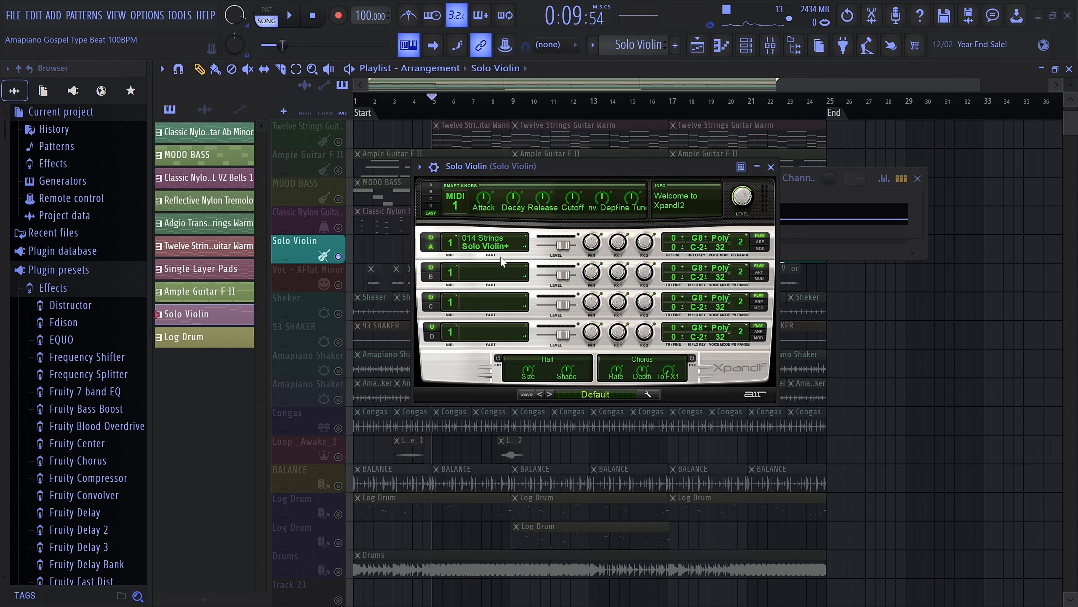
{"action": "left_click", "coordinate": [493, 243]}
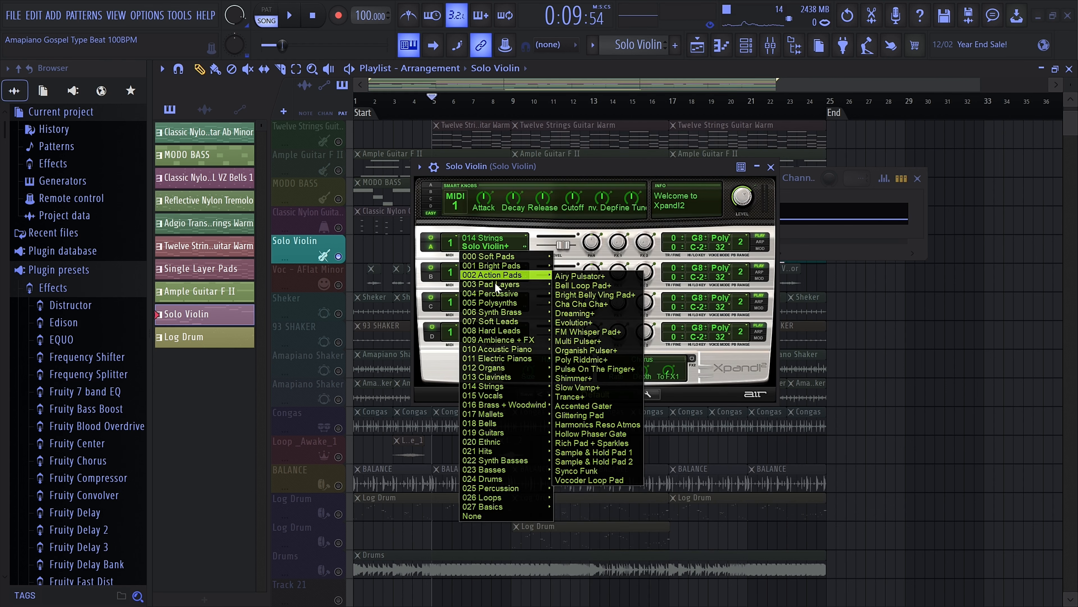
{"action": "mouse_move", "coordinate": [502, 386]}
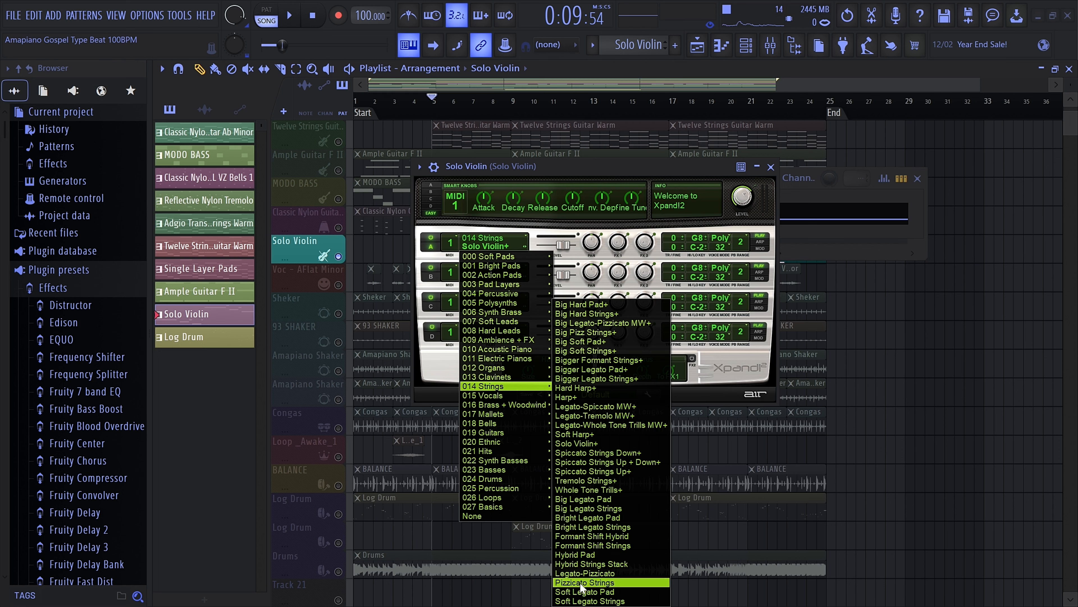
{"action": "left_click", "coordinate": [579, 443]}
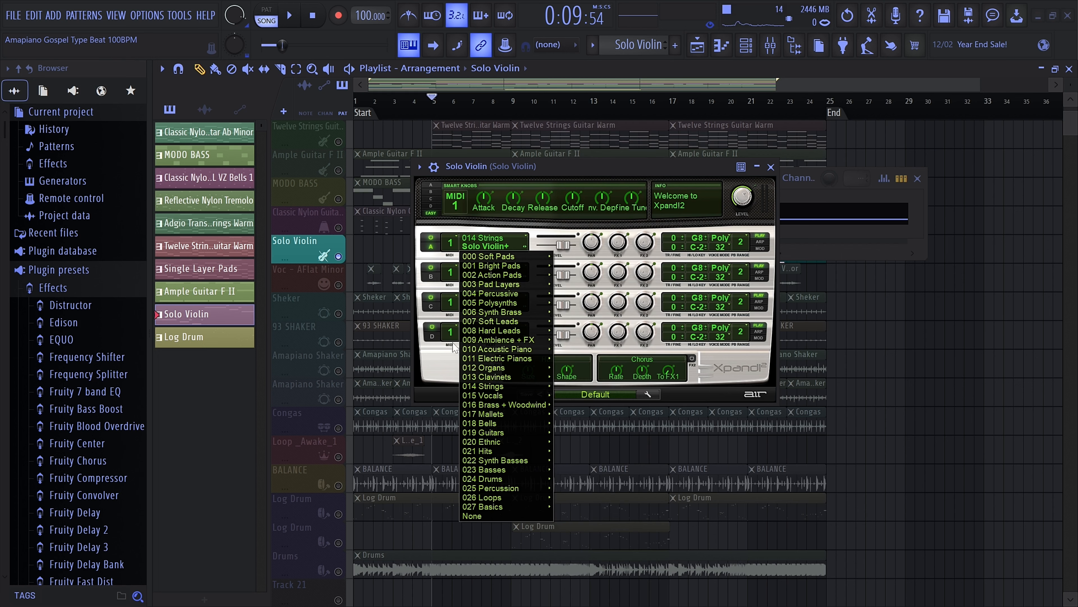
{"action": "left_click", "coordinate": [771, 166]}
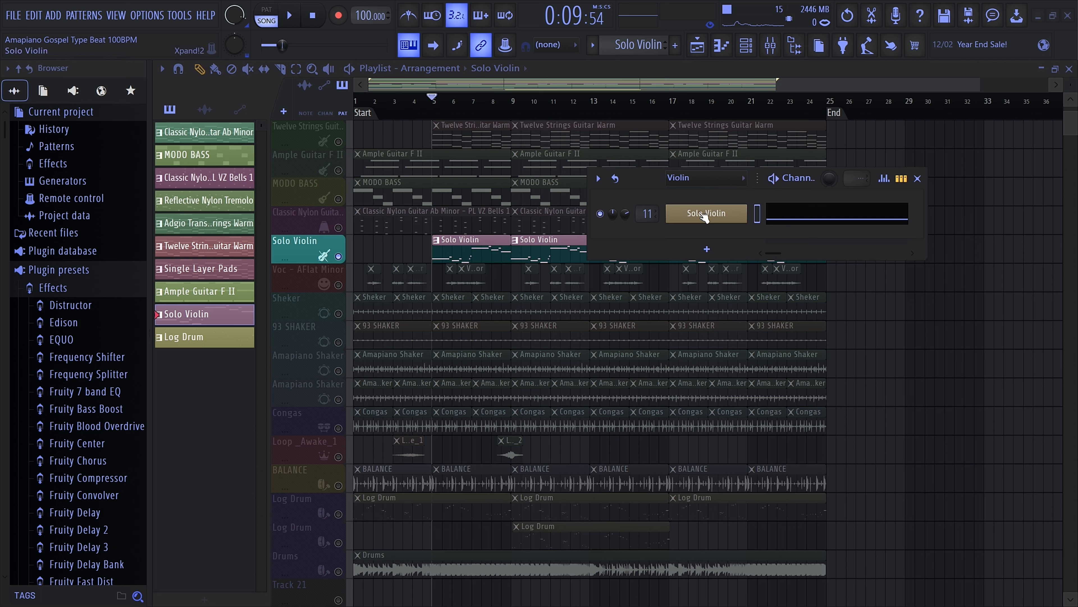
Solo the Voc - AFlat Minor track, play it from its first clip, and stop playback.
{"action": "left_click", "coordinate": [341, 289]}
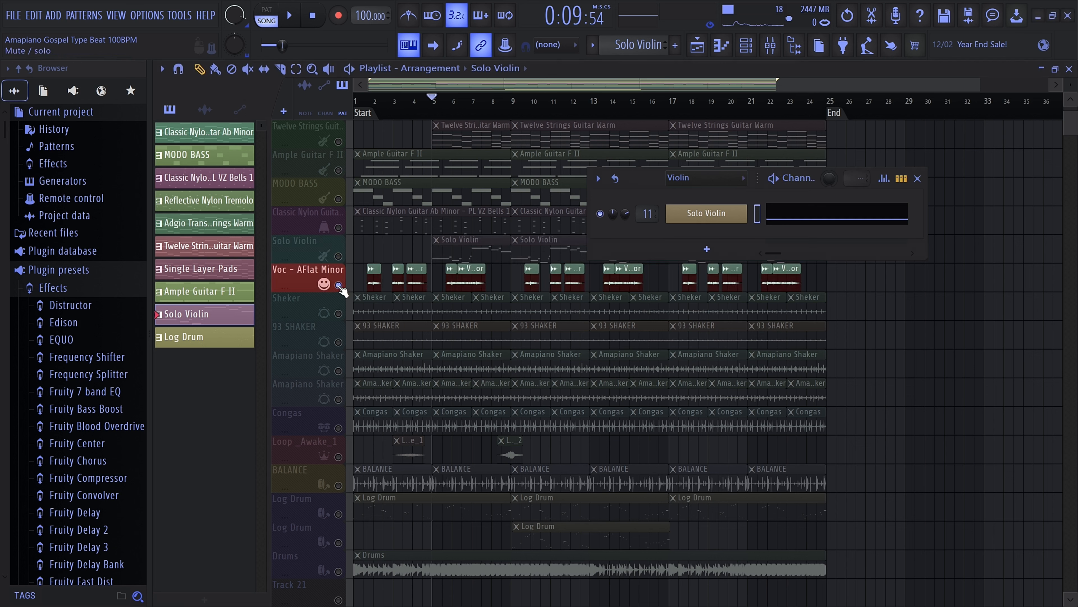
{"action": "left_click", "coordinate": [373, 111]}
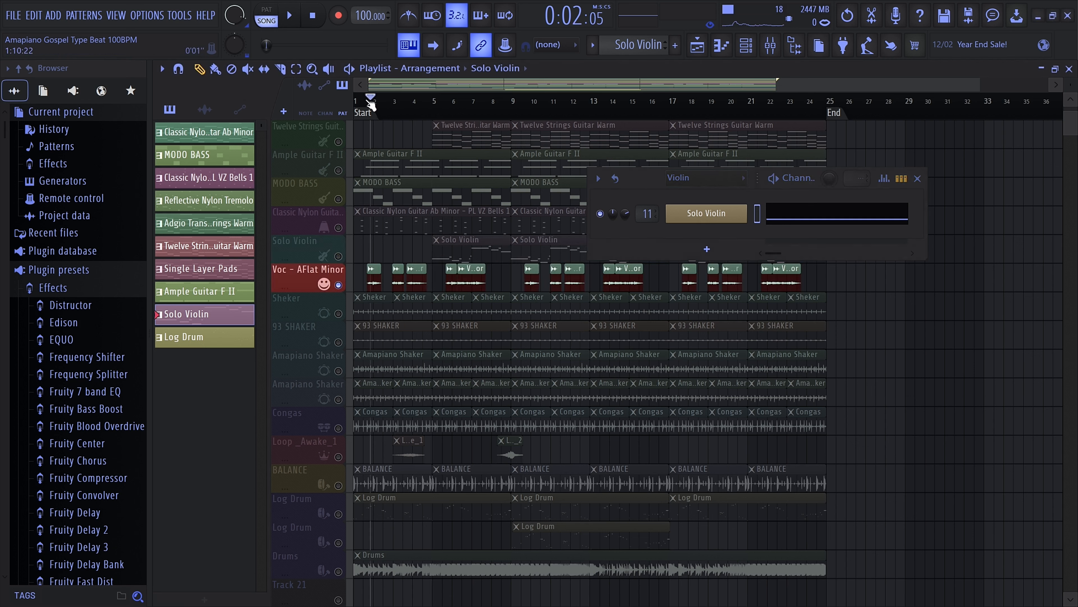
{"action": "key", "text": "space"}
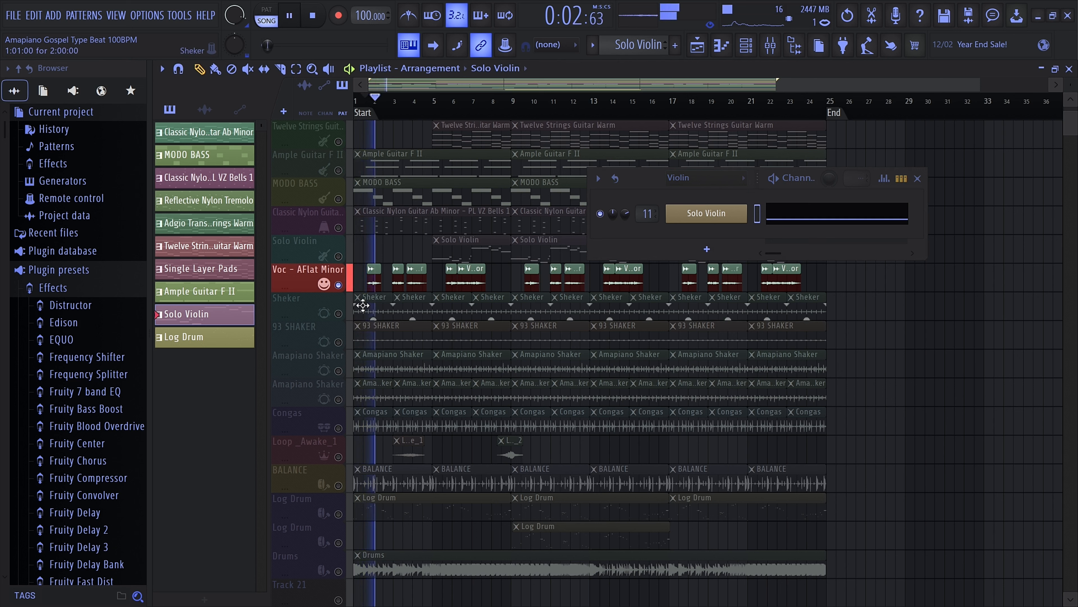
{"action": "key", "text": "space"}
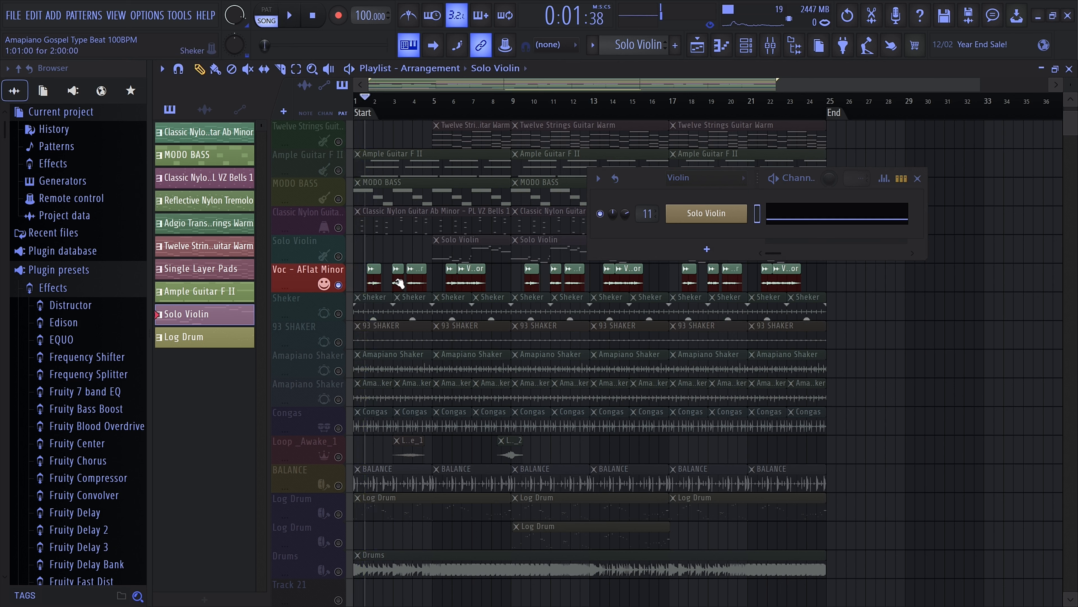
Solo the Sheker track, play it from the start of the arrangement, and stop playback.
{"action": "left_click", "coordinate": [344, 316]}
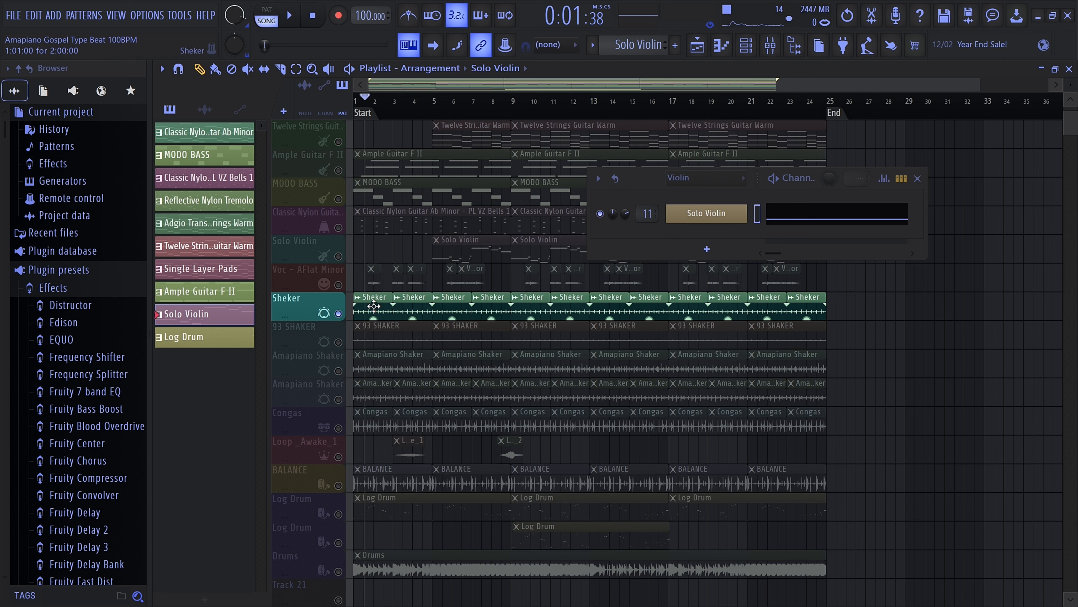
{"action": "left_click_drag", "start_coordinate": [370, 100], "coordinate": [339, 116]}
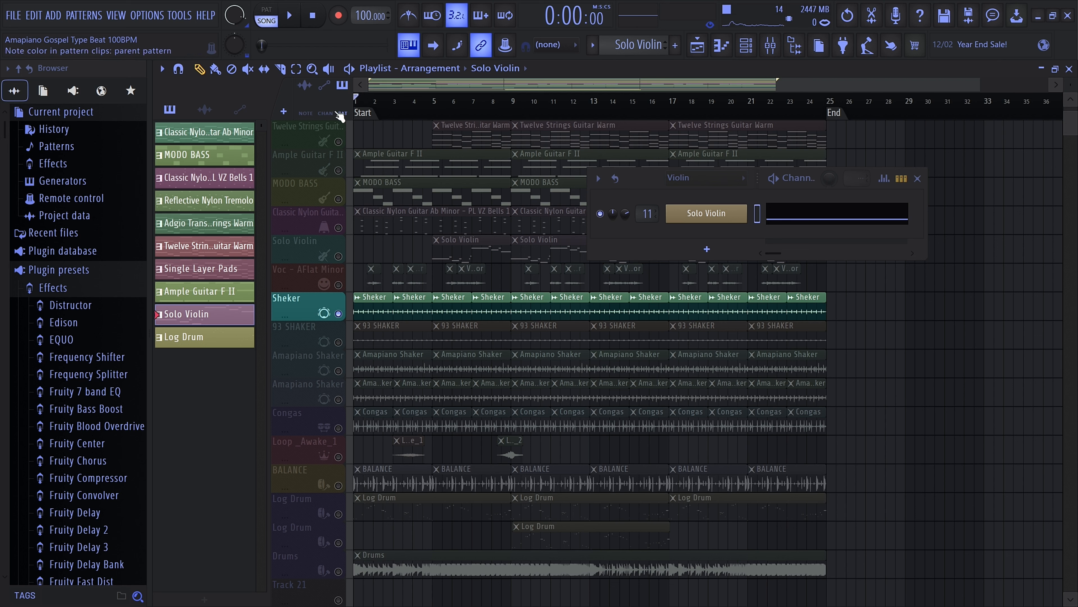
{"action": "key", "text": "space"}
{"action": "left_click", "coordinate": [383, 304]}
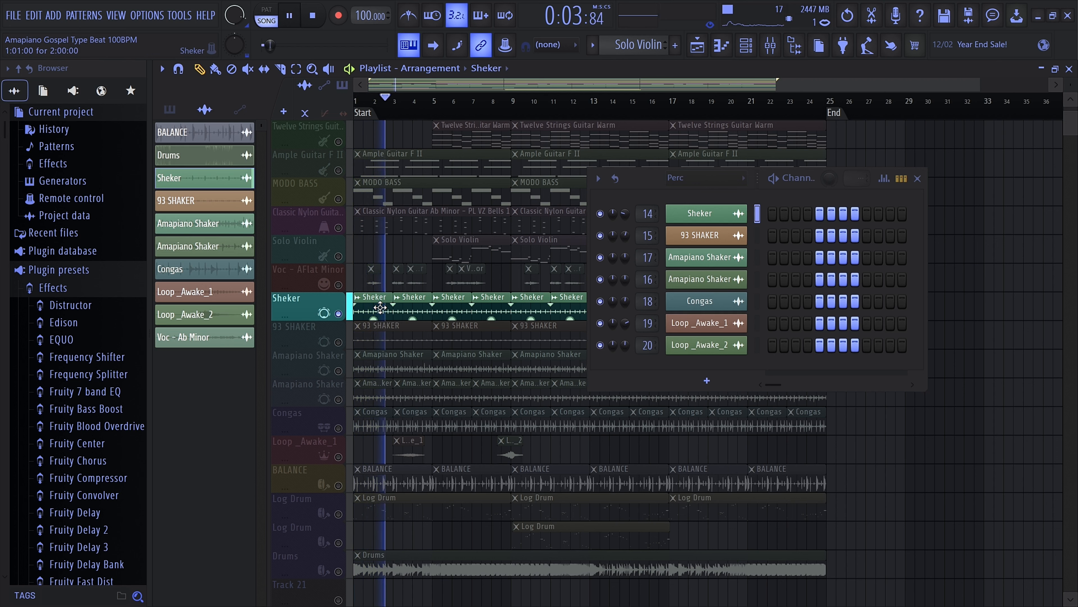
{"action": "scroll", "coordinate": [380, 307], "scroll_direction": "down", "scroll_amount": 3}
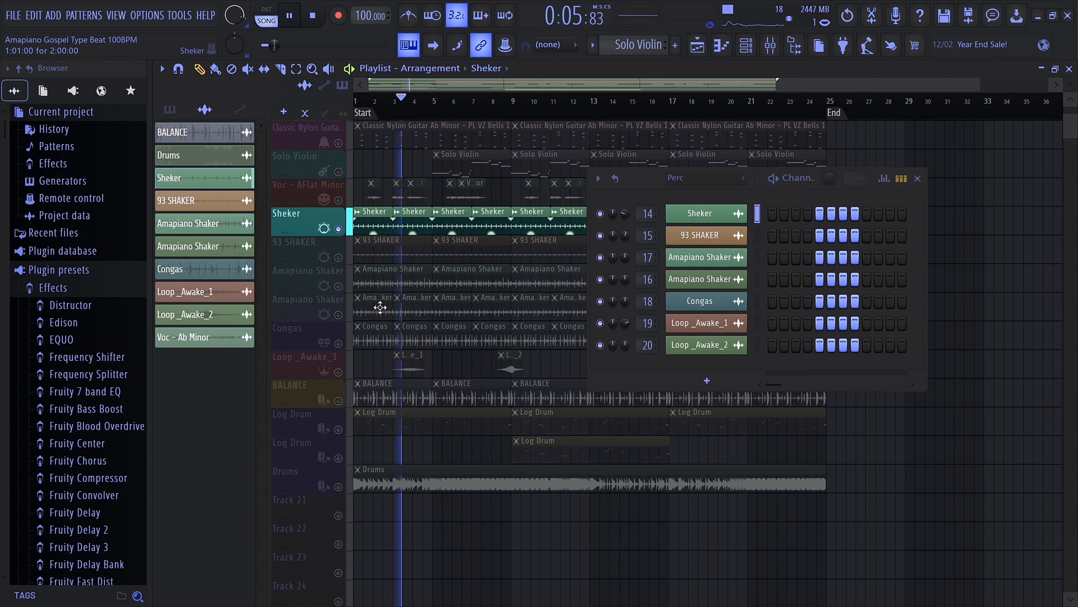
{"action": "key", "text": "space"}
Unmute the 93 SHAKER track, play it together with Sheker, close the channel rack, and stop playback.
{"action": "left_click", "coordinate": [339, 257]}
{"action": "key", "text": "space"}
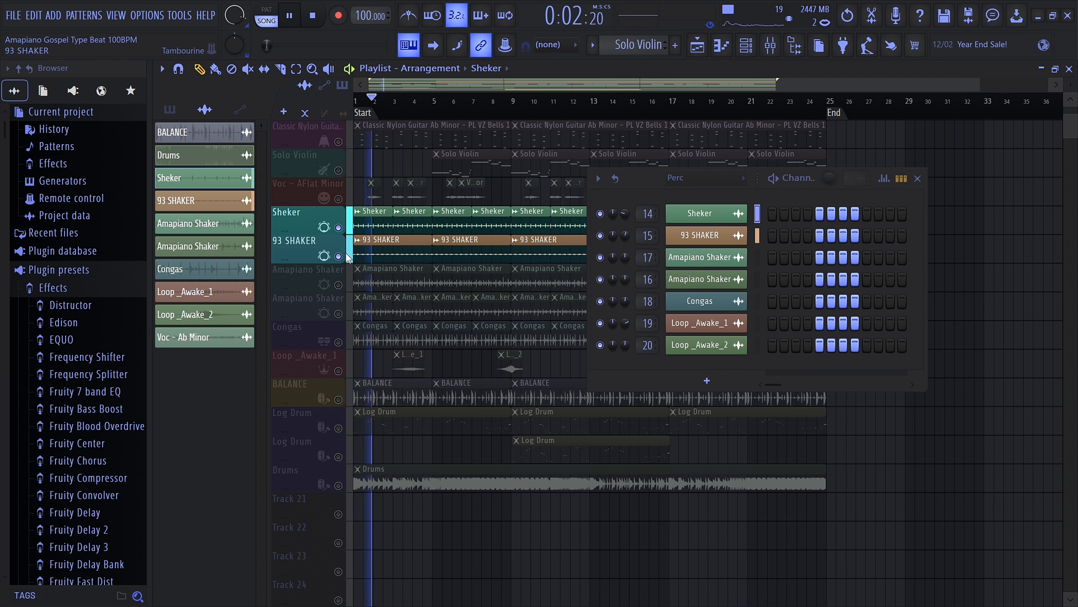
{"action": "scroll", "coordinate": [348, 257], "scroll_direction": "up", "scroll_amount": 1}
{"action": "left_click", "coordinate": [918, 178]}
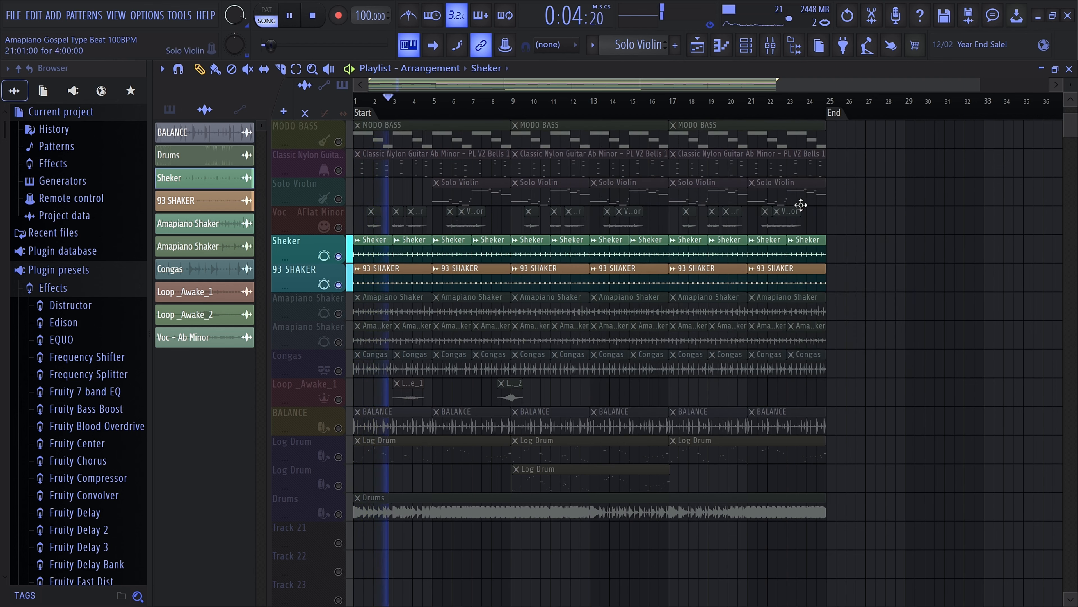
{"action": "scroll", "coordinate": [754, 243], "scroll_direction": "up", "scroll_amount": 6}
{"action": "key", "text": "space"}
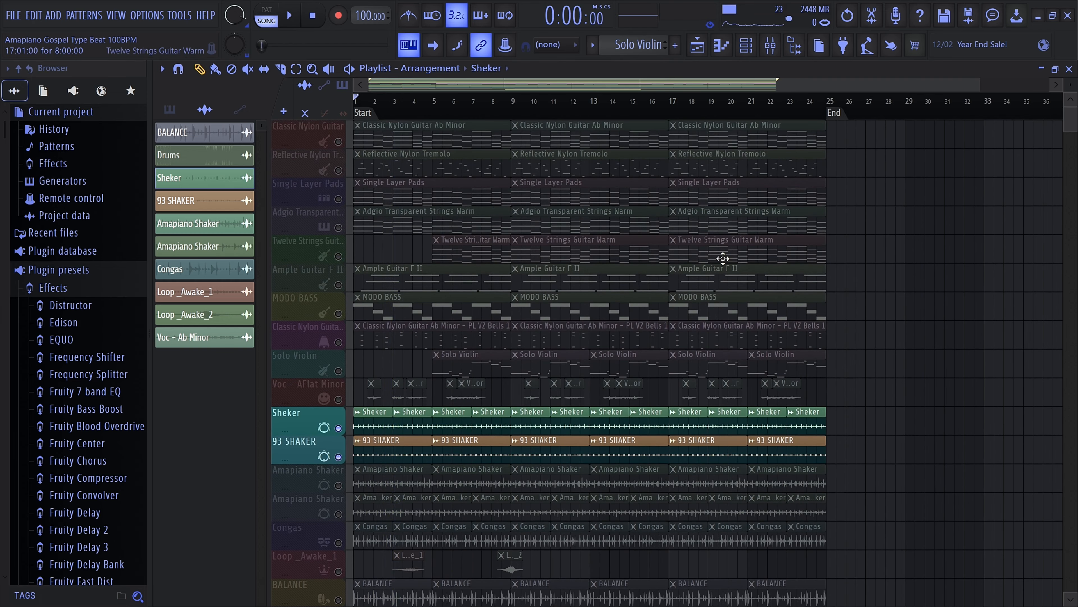
Save the project.
{"action": "scroll", "coordinate": [723, 258], "scroll_direction": "down", "scroll_amount": 2}
{"action": "key", "text": "ctrl+s"}
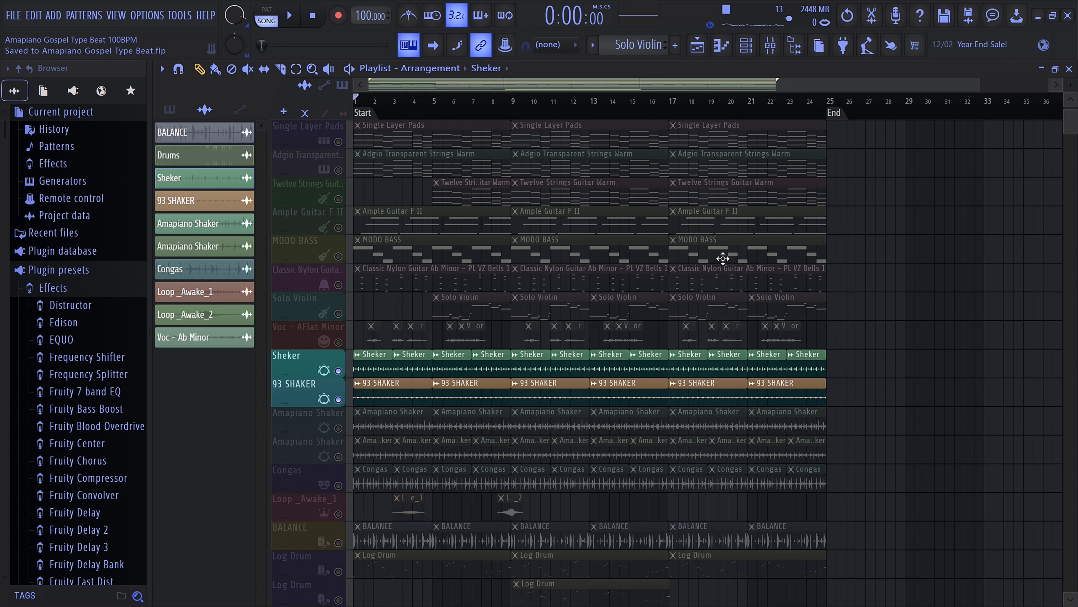
Unmute the two Amapiano Shaker tracks one at a time, playing the unmuted percussion from the start after each.
{"action": "scroll", "coordinate": [723, 258], "scroll_direction": "down", "scroll_amount": 2}
{"action": "left_click", "coordinate": [339, 371]}
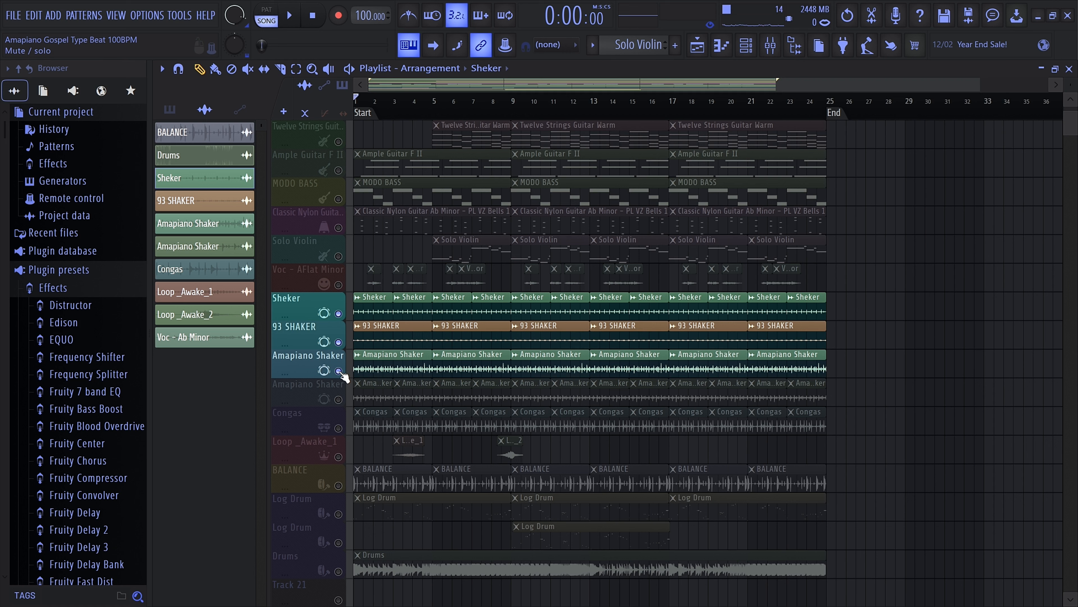
{"action": "key", "text": "space"}
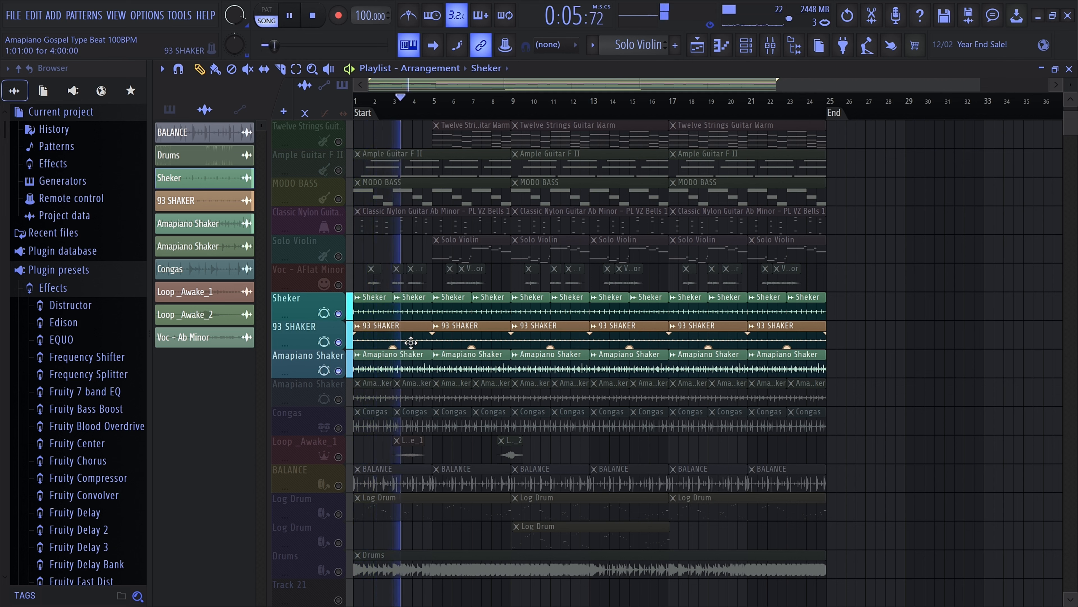
{"action": "key", "text": "space"}
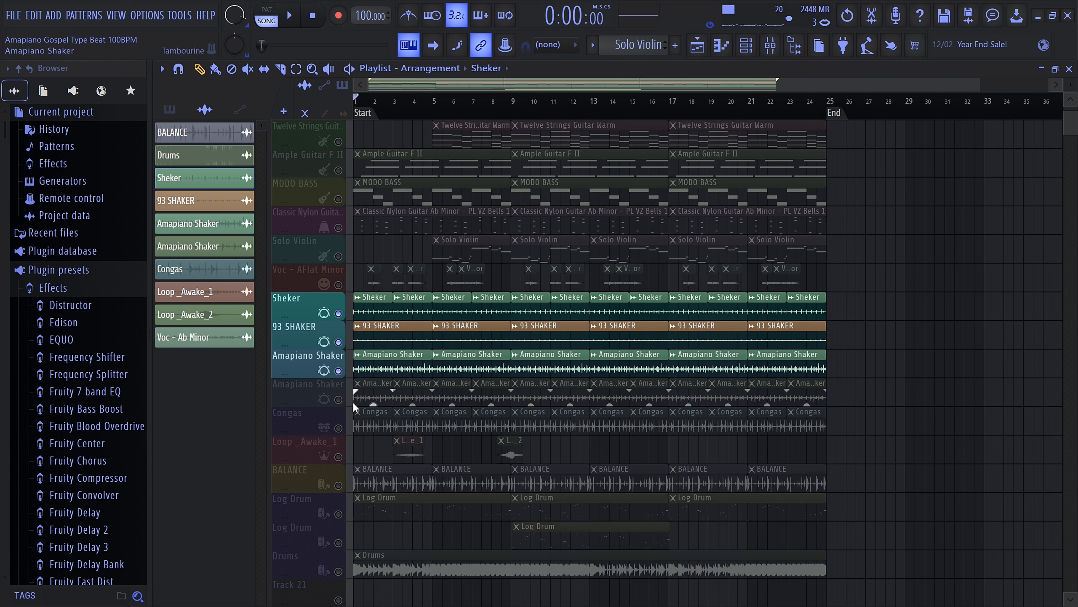
{"action": "left_click", "coordinate": [344, 403]}
{"action": "key", "text": "space"}
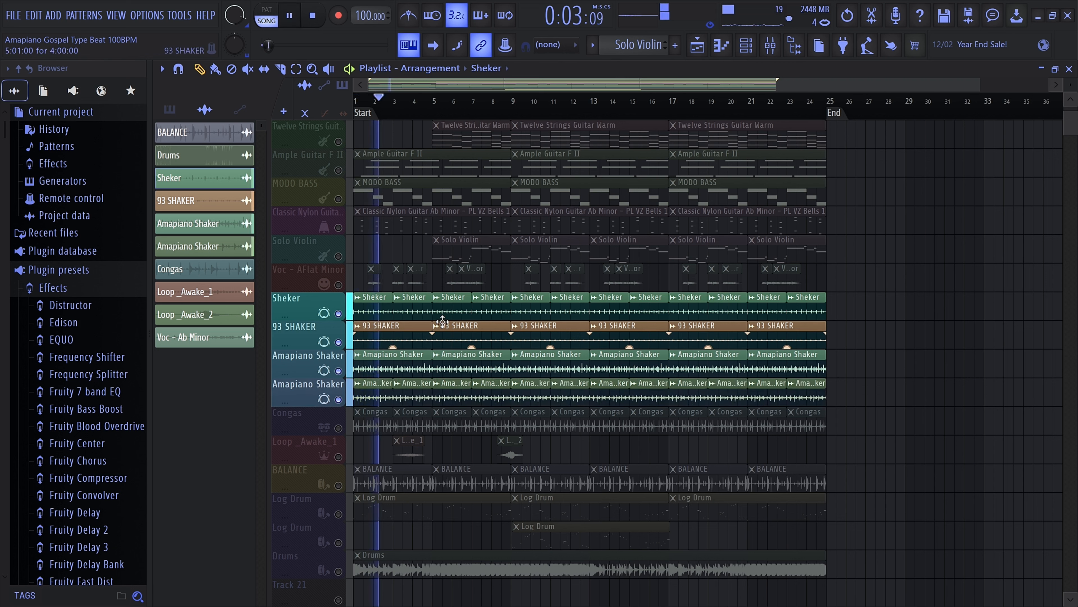
{"action": "key", "text": "space"}
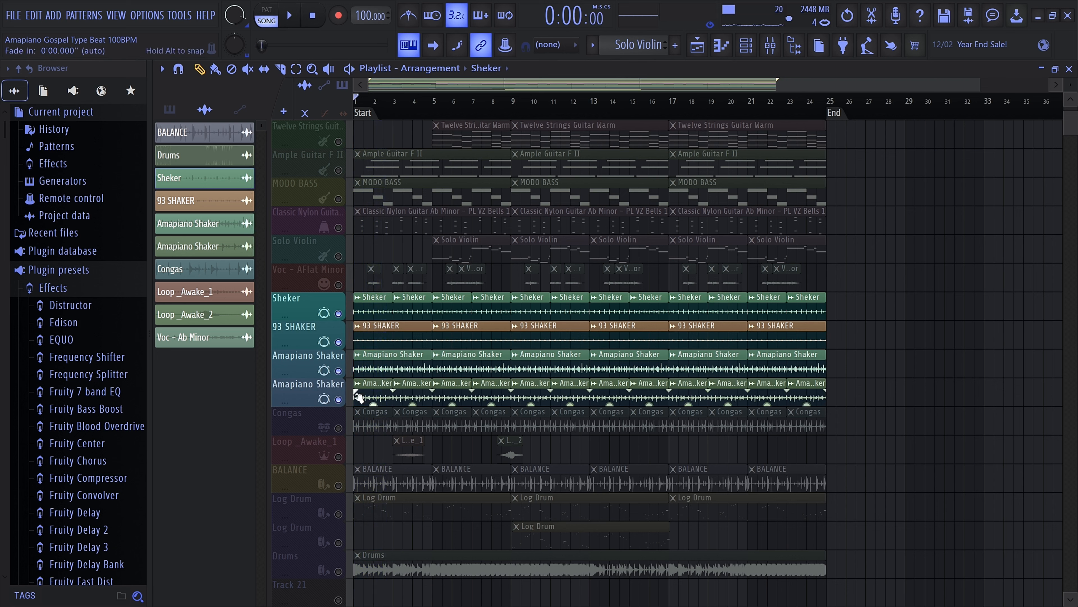
Unmute the Congas track, play it with the shakers from the start of the arrangement, and stop playback.
{"action": "left_click", "coordinate": [345, 430]}
{"action": "key", "text": "space"}
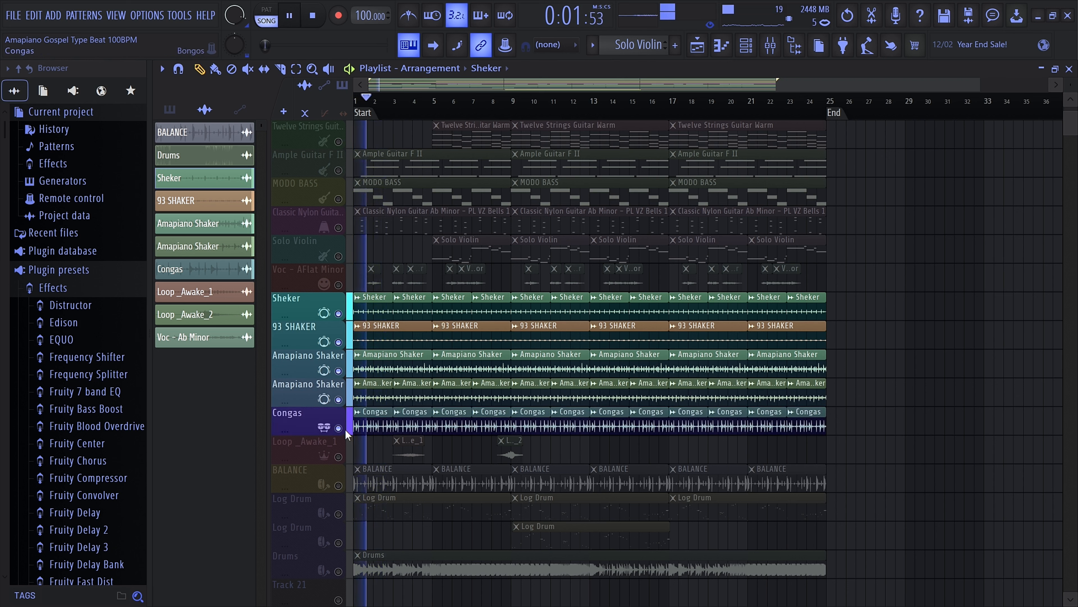
{"action": "key", "text": "space"}
View the 93 SHAKER sample's channel settings, close them, and save the project.
{"action": "left_click", "coordinate": [391, 331]}
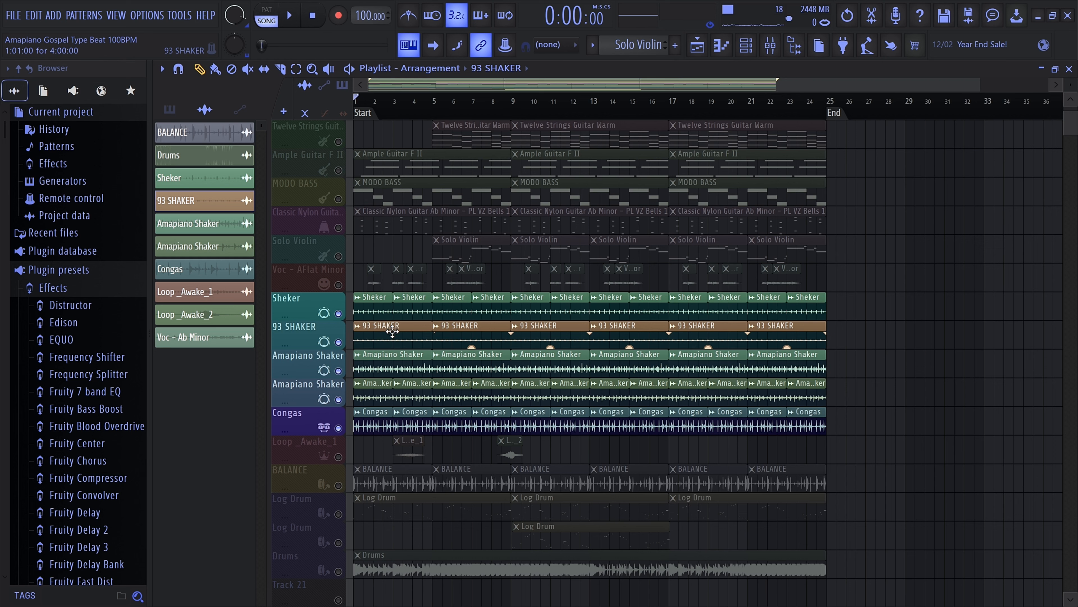
{"action": "left_click", "coordinate": [200, 204]}
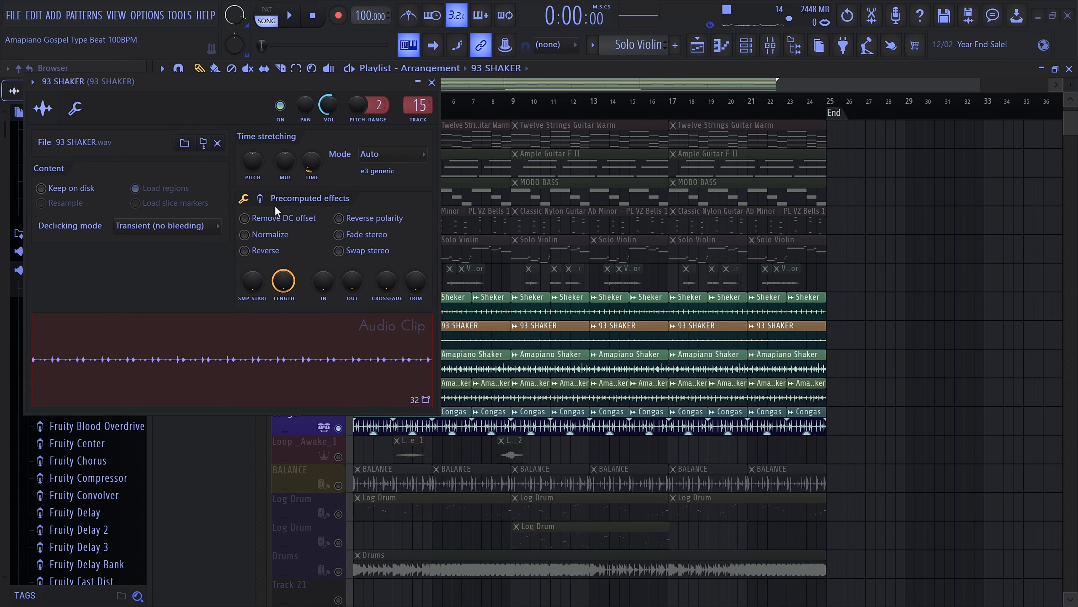
{"action": "left_click", "coordinate": [432, 83]}
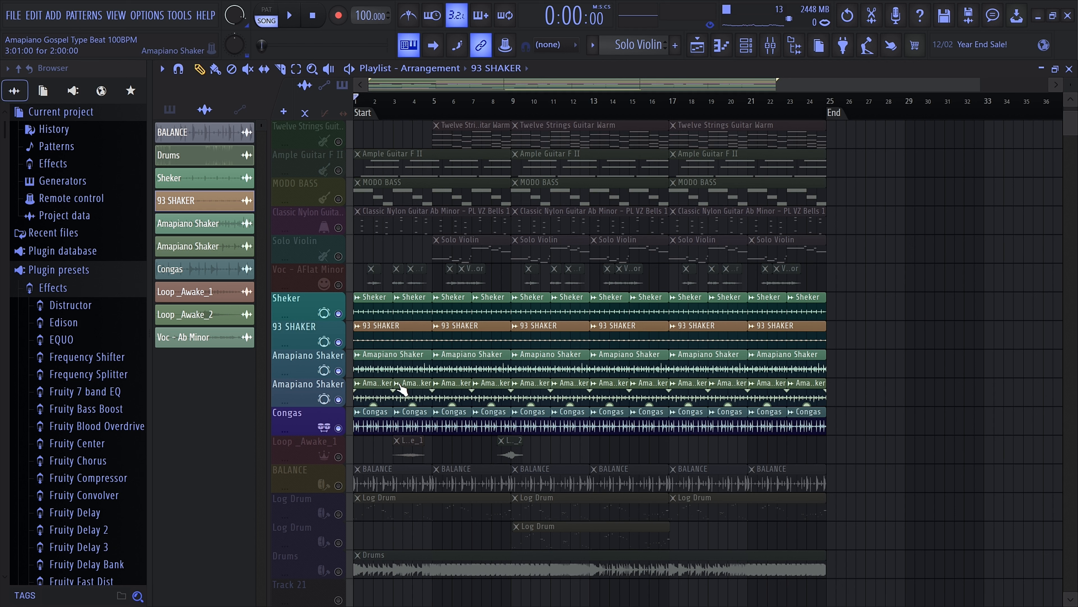
{"action": "key", "text": "ctrl+s"}
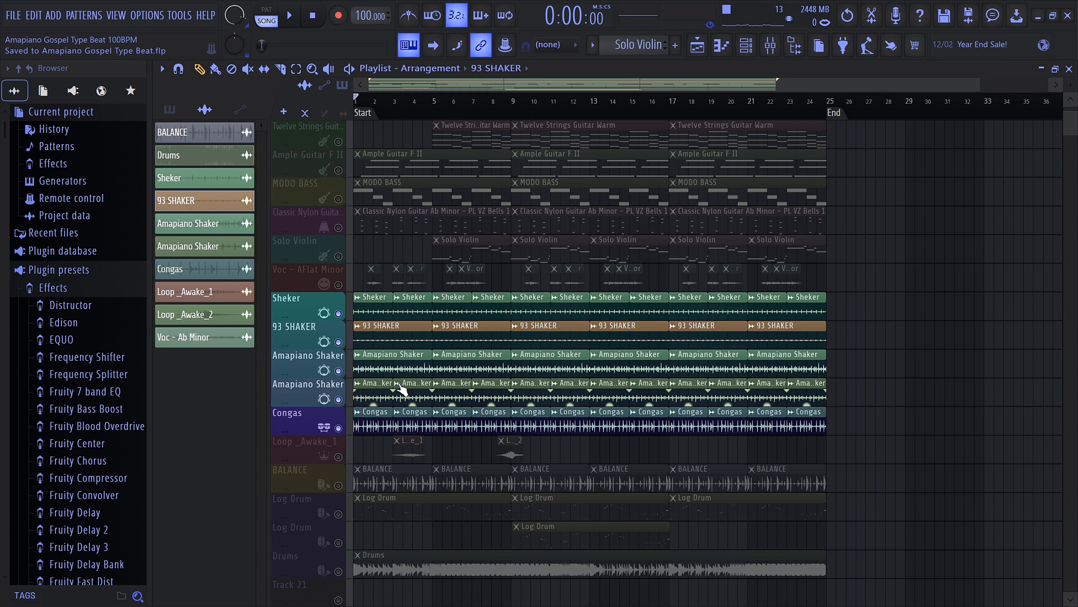
Unmute the Loop _Awake_1 track and play its two clips from bar 3 and just before bar 9, stopping playback after the second.
{"action": "scroll", "coordinate": [399, 382], "scroll_direction": "down", "scroll_amount": 3}
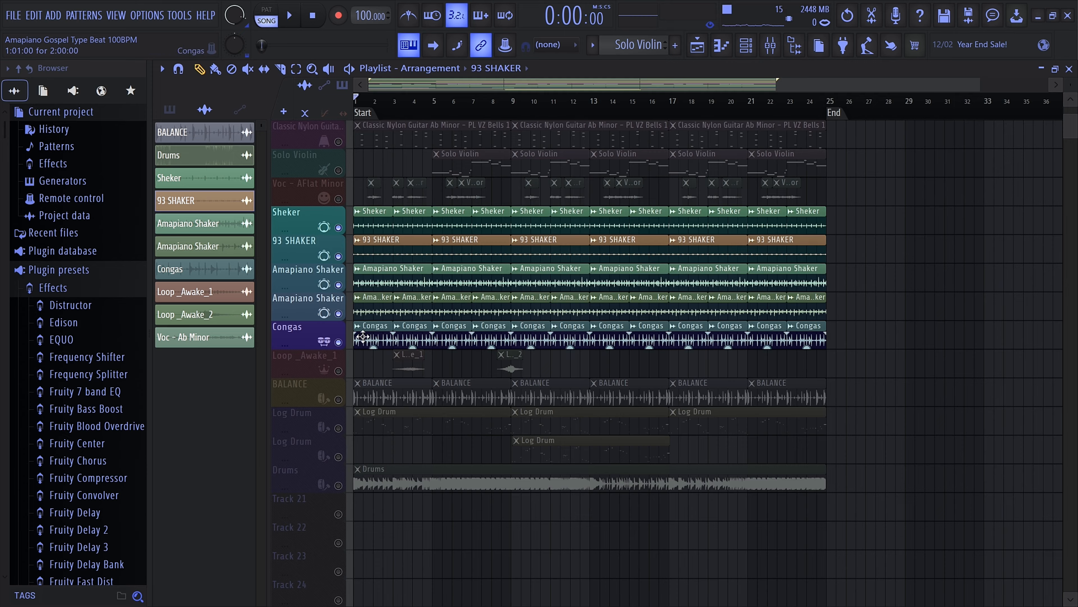
{"action": "scroll", "coordinate": [382, 374], "scroll_direction": "up", "scroll_amount": 1}
{"action": "scroll", "coordinate": [346, 348], "scroll_direction": "down", "scroll_amount": 2}
{"action": "left_click", "coordinate": [338, 342]}
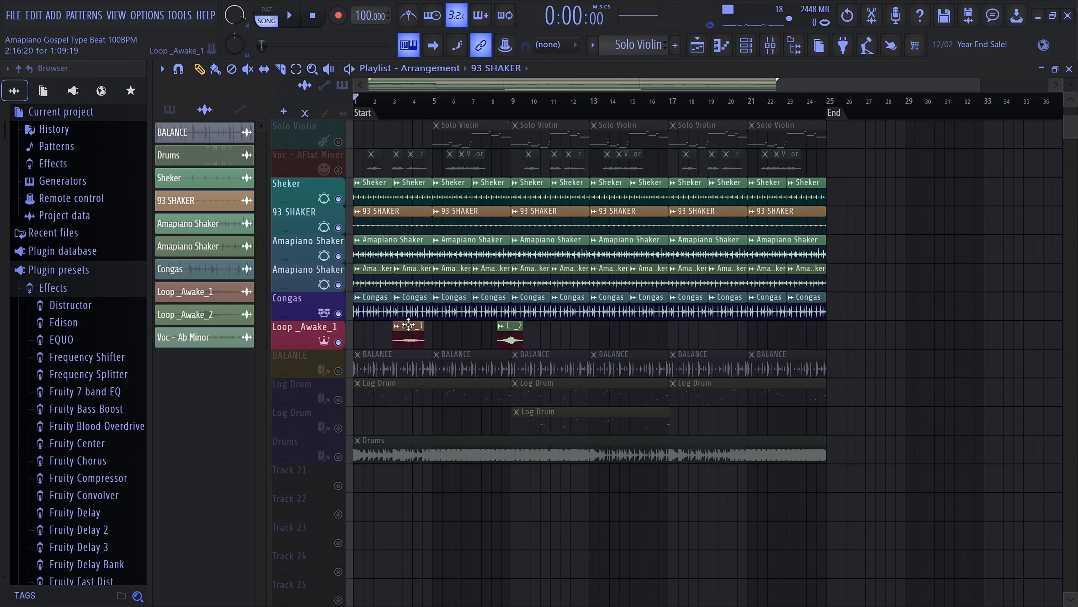
{"action": "left_click", "coordinate": [394, 102]}
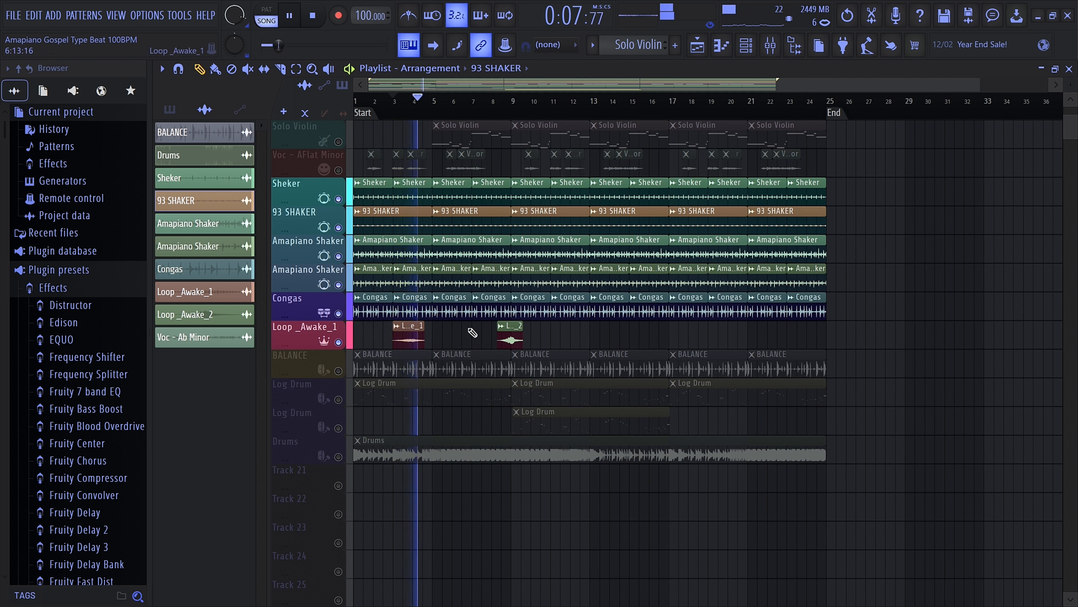
{"action": "left_click", "coordinate": [504, 105]}
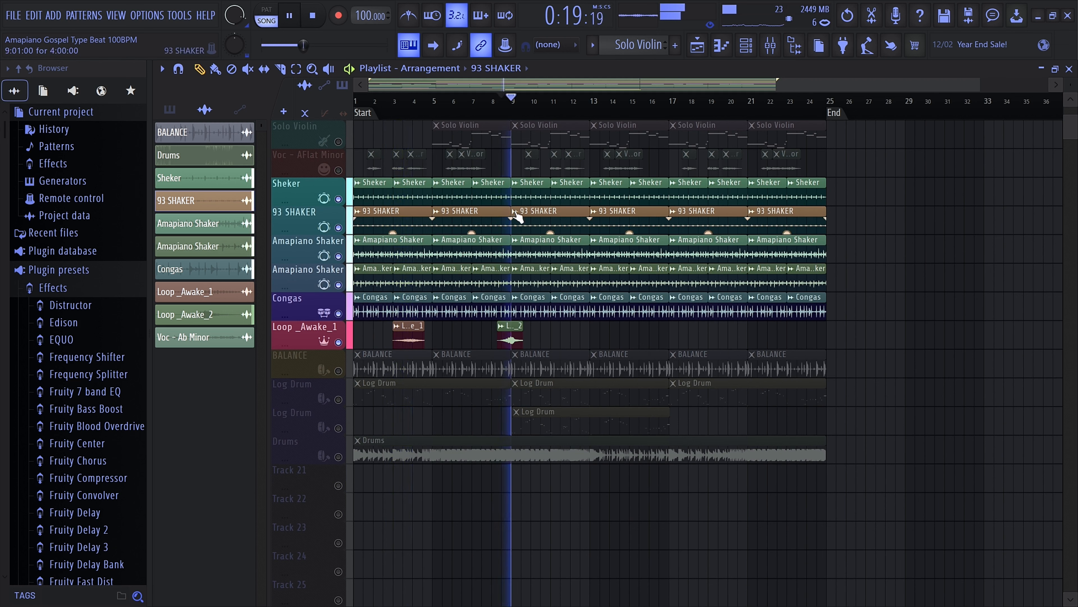
{"action": "key", "text": "space"}
Unmute the BALANCE track and play it with the other percussion from the start of the arrangement.
{"action": "left_click", "coordinate": [338, 370]}
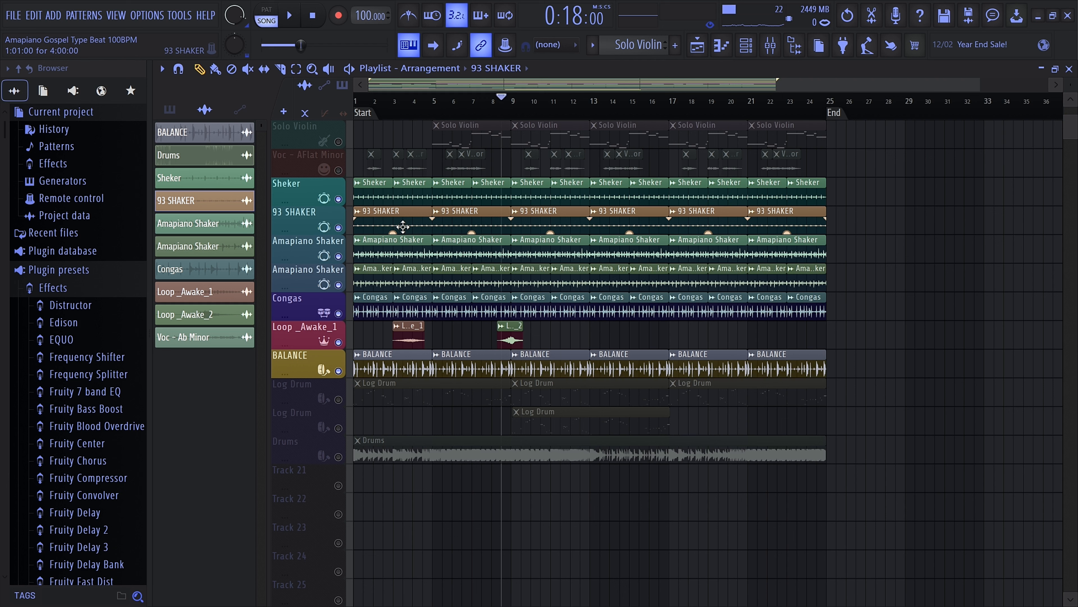
{"action": "key", "text": "space"}
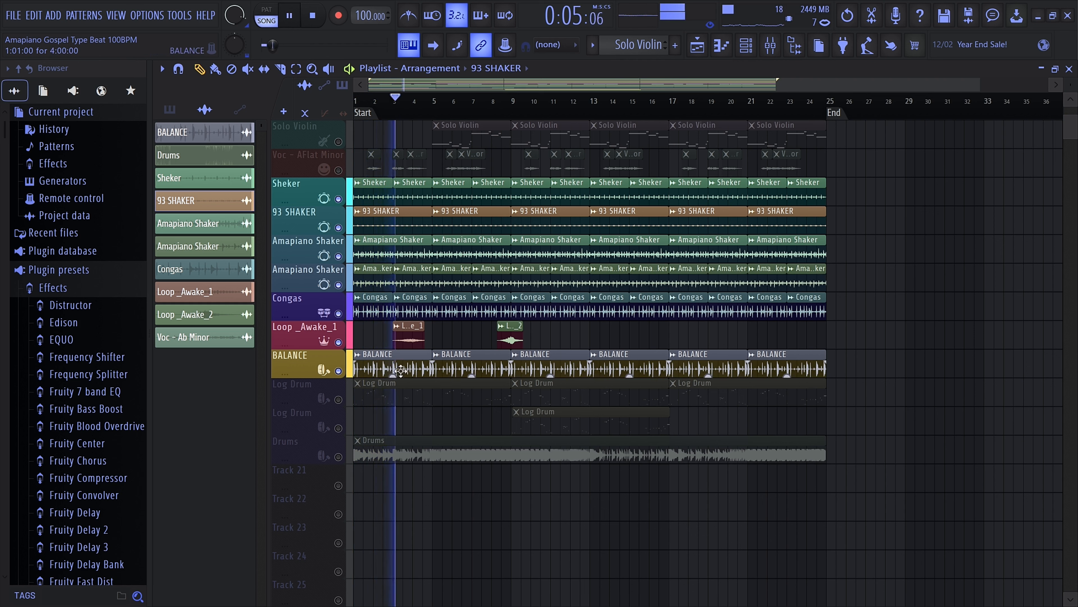
Examine the BALANCE sample's channel settings during playback, then close them with the channel rack and stop playback.
{"action": "left_click", "coordinate": [427, 349]}
{"action": "left_click", "coordinate": [746, 44]}
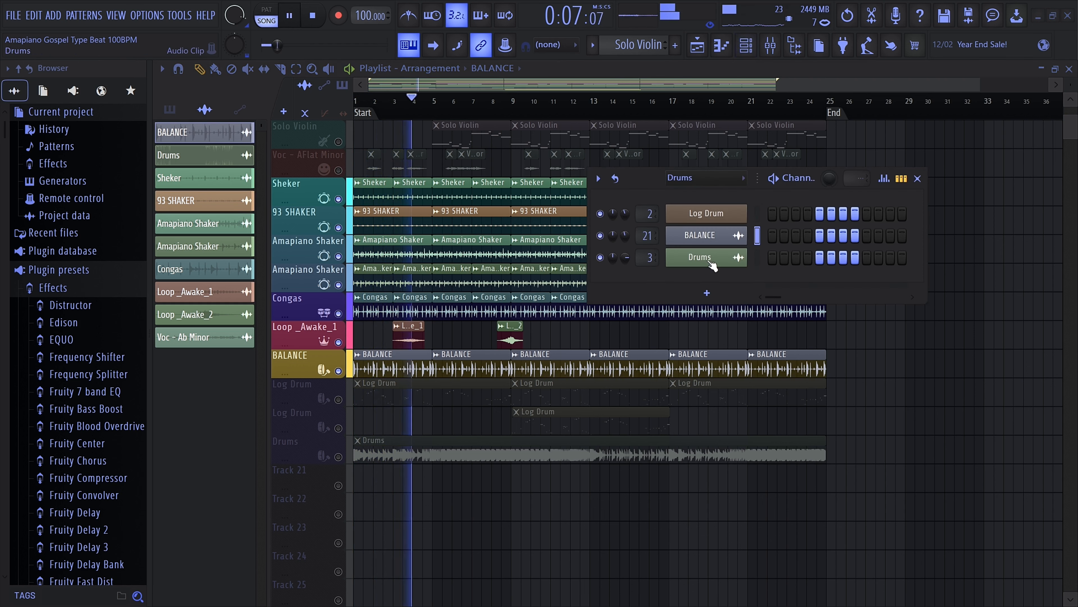
{"action": "left_click", "coordinate": [721, 242]}
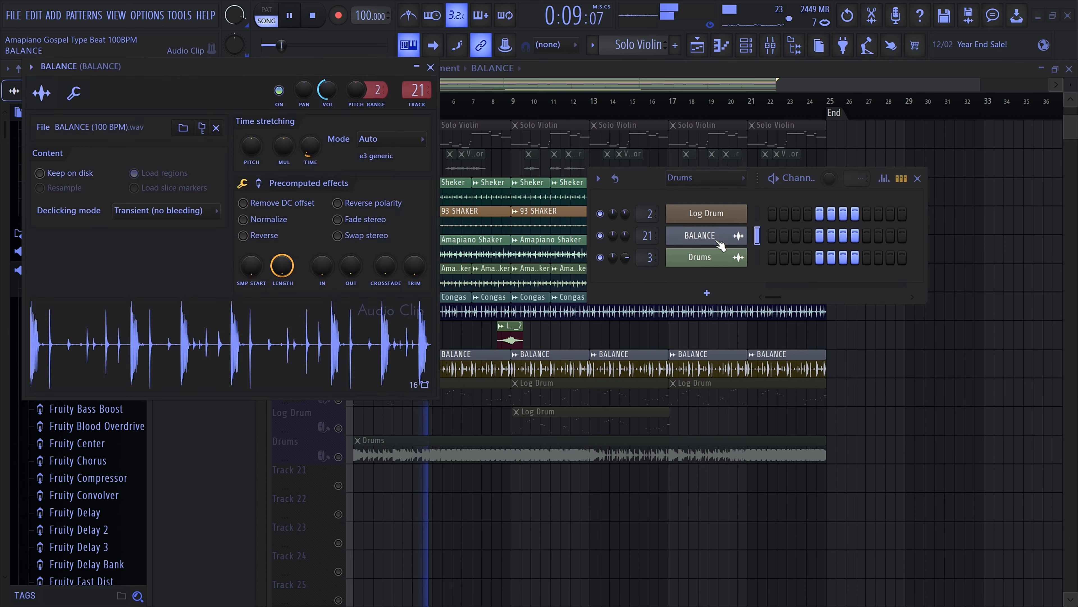
{"action": "left_click", "coordinate": [430, 67]}
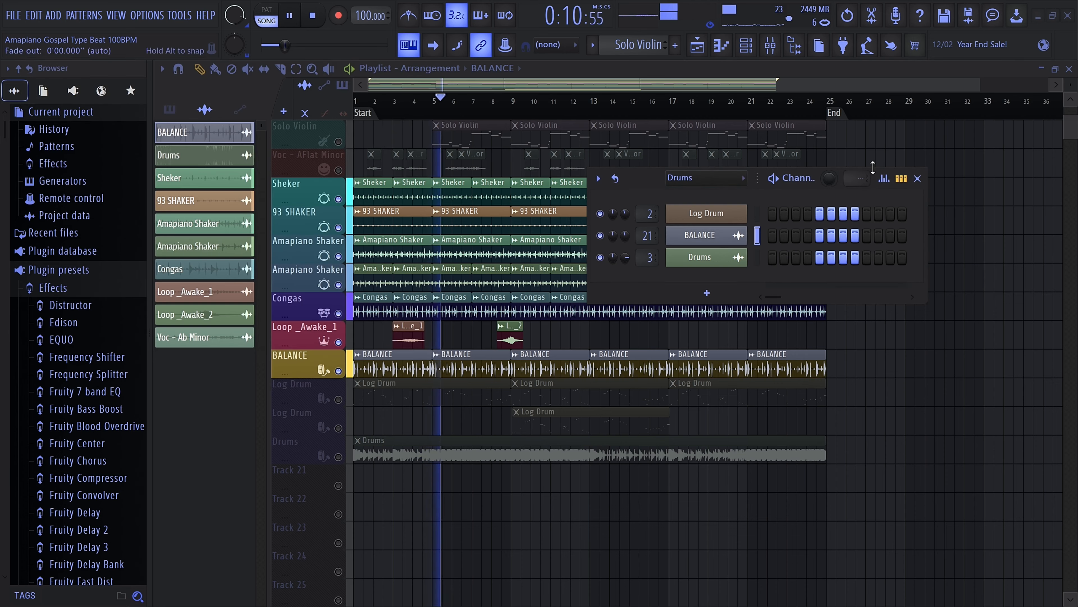
{"action": "left_click", "coordinate": [918, 178]}
{"action": "key", "text": "space"}
Unmute the first Log Drum track, play it with the percussion from the start, and stop playback.
{"action": "scroll", "coordinate": [362, 363], "scroll_direction": "down", "scroll_amount": 2}
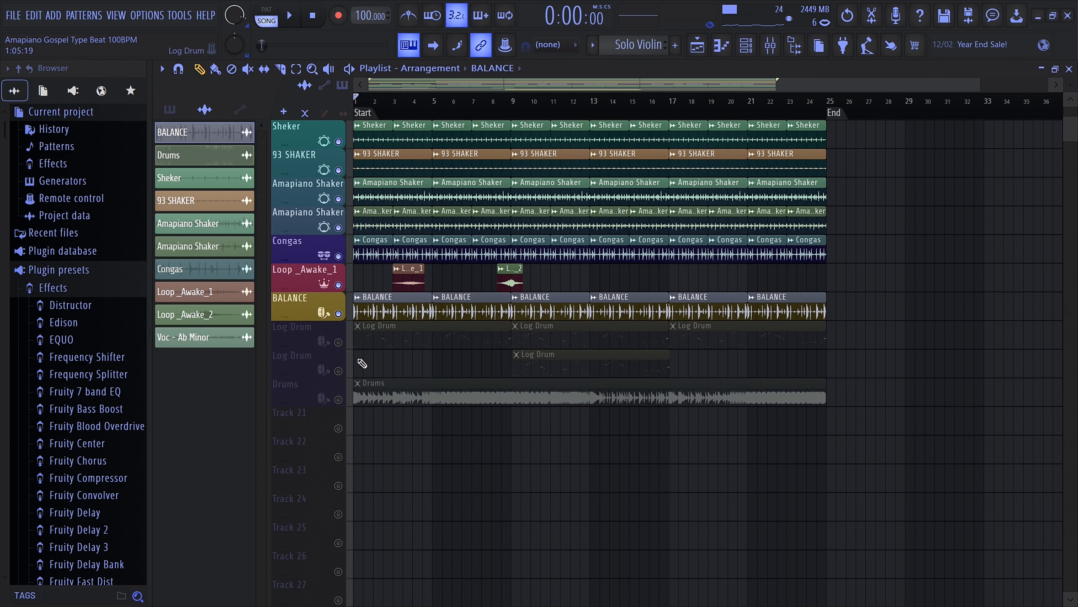
{"action": "left_click", "coordinate": [339, 342]}
{"action": "key", "text": "space"}
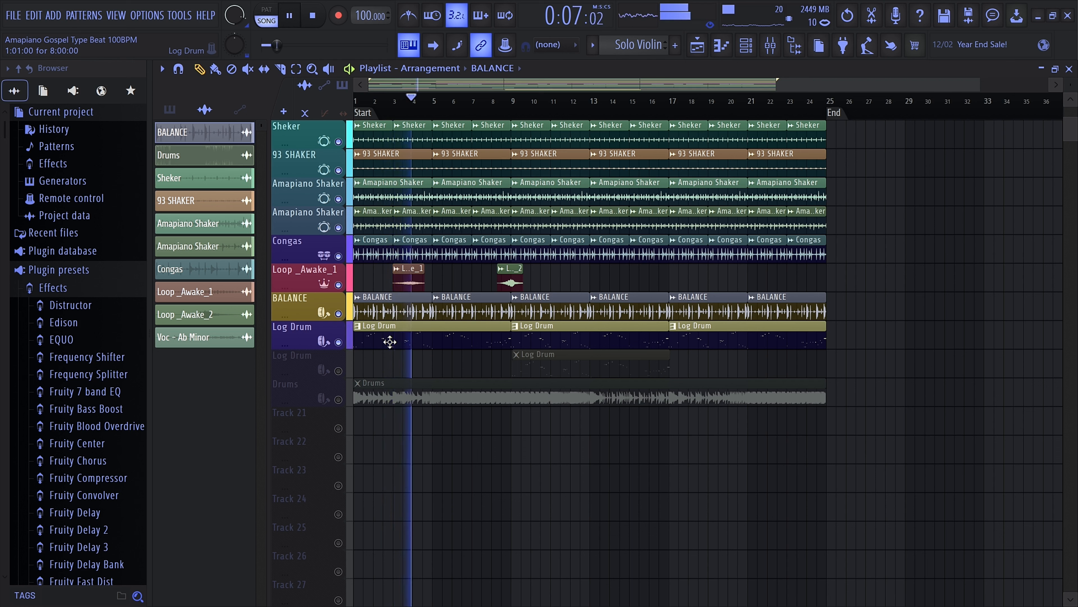
{"action": "key", "text": "space"}
Show the Log Drum channel's Fruity DX10 synth, audition a note on its keyboard, and close the synth.
{"action": "left_click", "coordinate": [385, 340]}
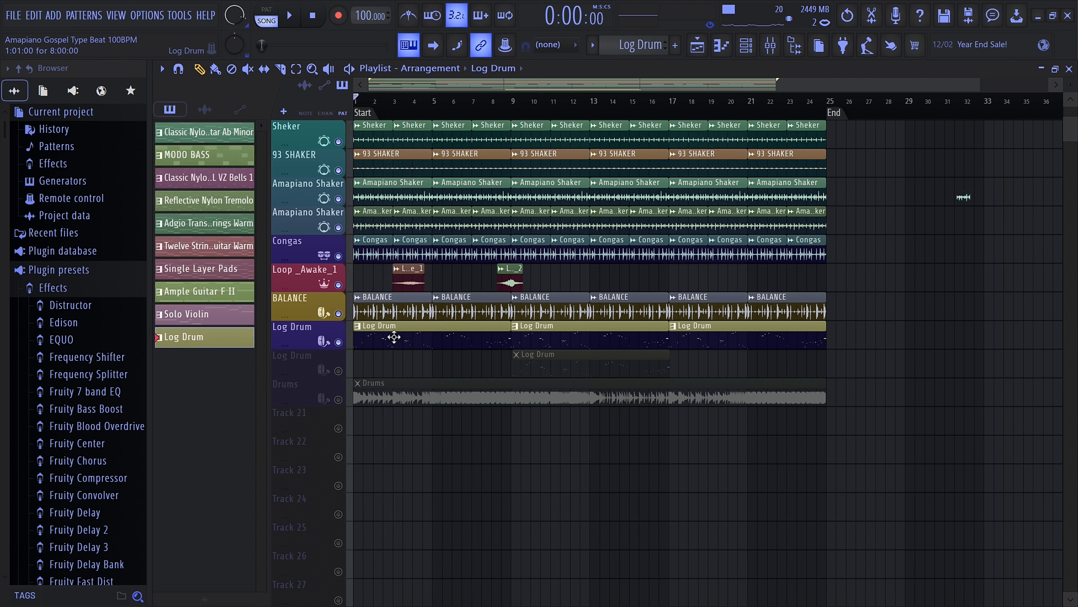
{"action": "left_click", "coordinate": [746, 44]}
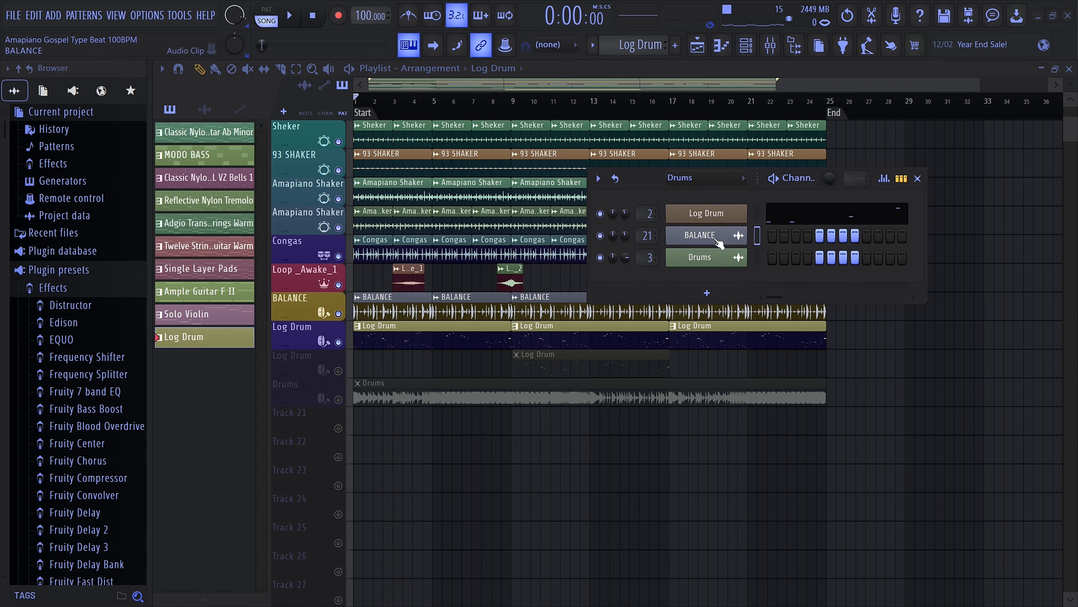
{"action": "left_click_drag", "start_coordinate": [808, 180], "coordinate": [784, 166]}
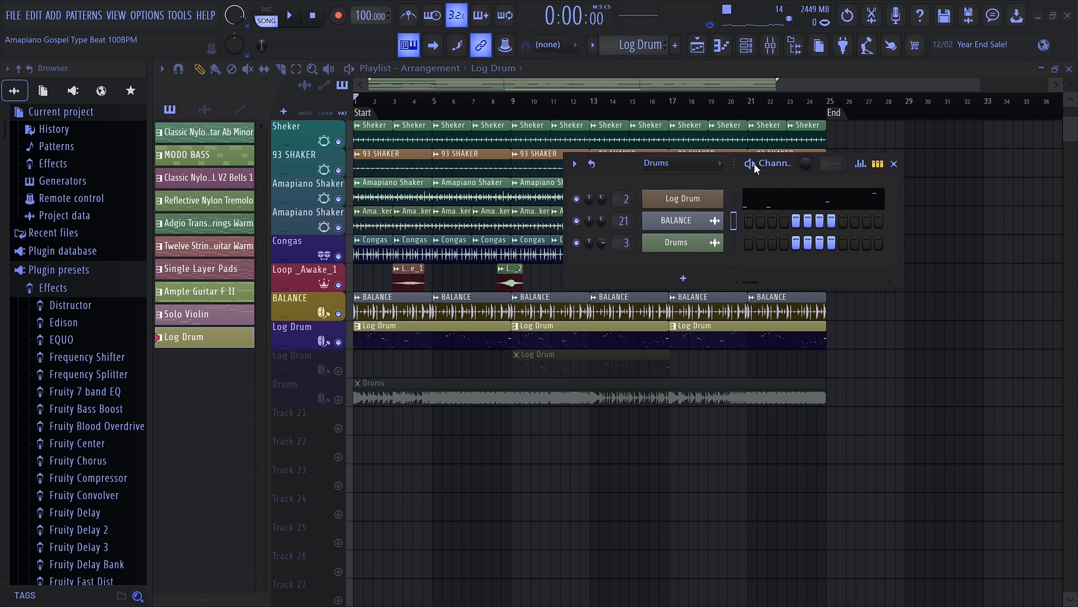
{"action": "left_click", "coordinate": [684, 199]}
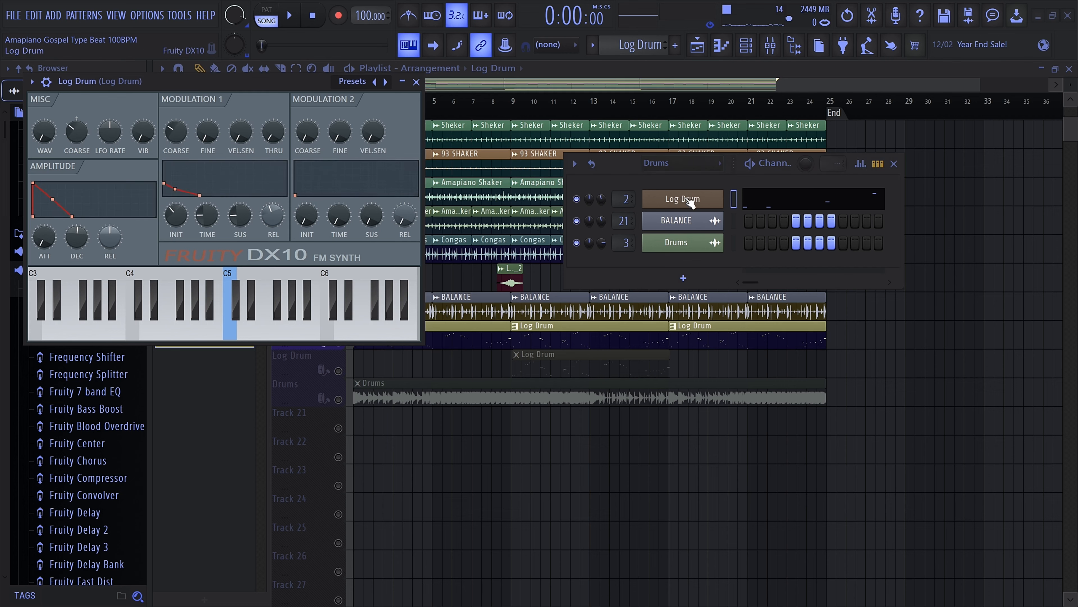
{"action": "left_click_drag", "start_coordinate": [273, 76], "coordinate": [351, 81]}
{"action": "left_click", "coordinate": [354, 298]}
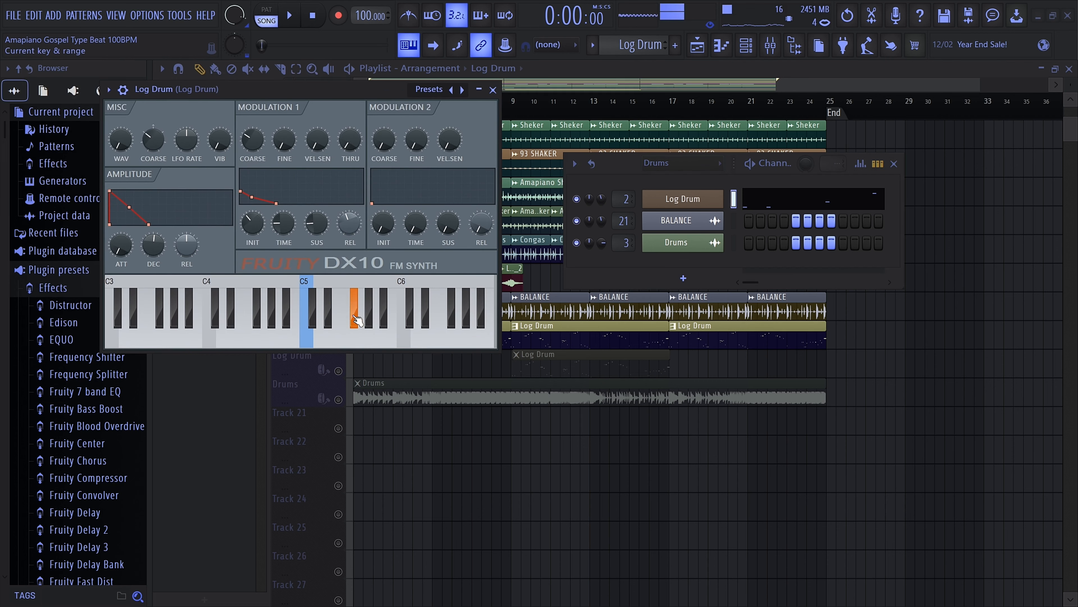
{"action": "left_click", "coordinate": [493, 90]}
Examine the Log Drum pattern's notes in the piano roll with pattern mode active and the channel rack closed.
{"action": "double_click", "coordinate": [374, 336]}
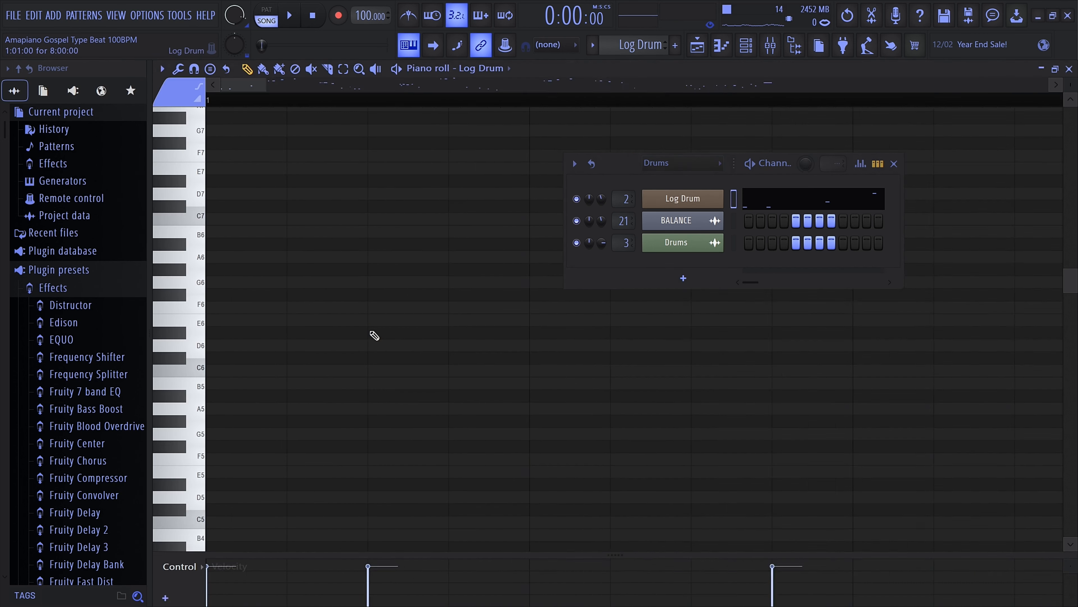
{"action": "left_click", "coordinate": [266, 10]}
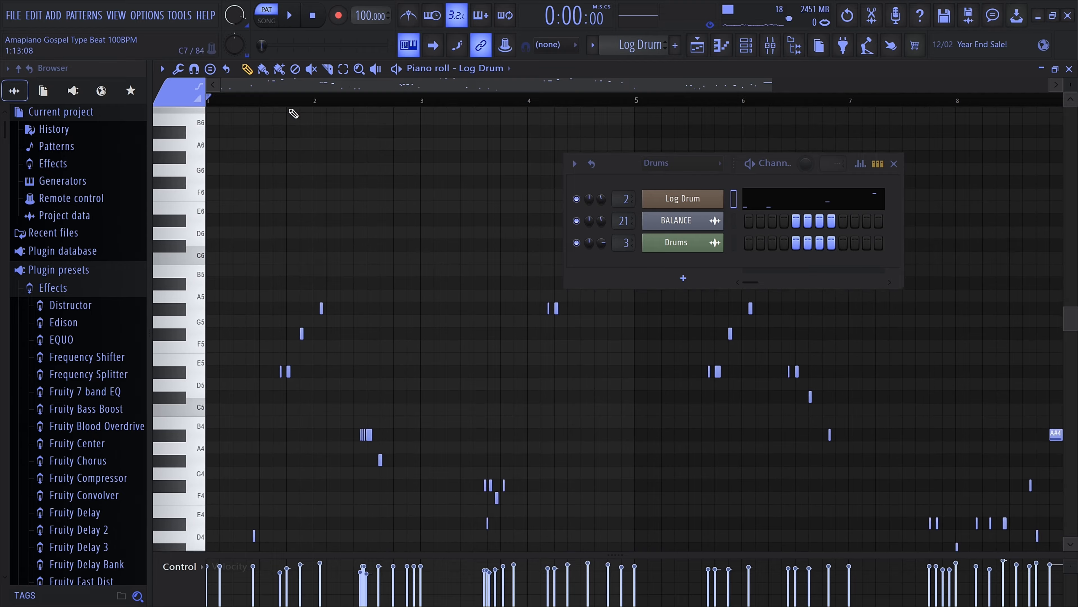
{"action": "scroll", "coordinate": [297, 132], "scroll_direction": "down", "scroll_amount": 4}
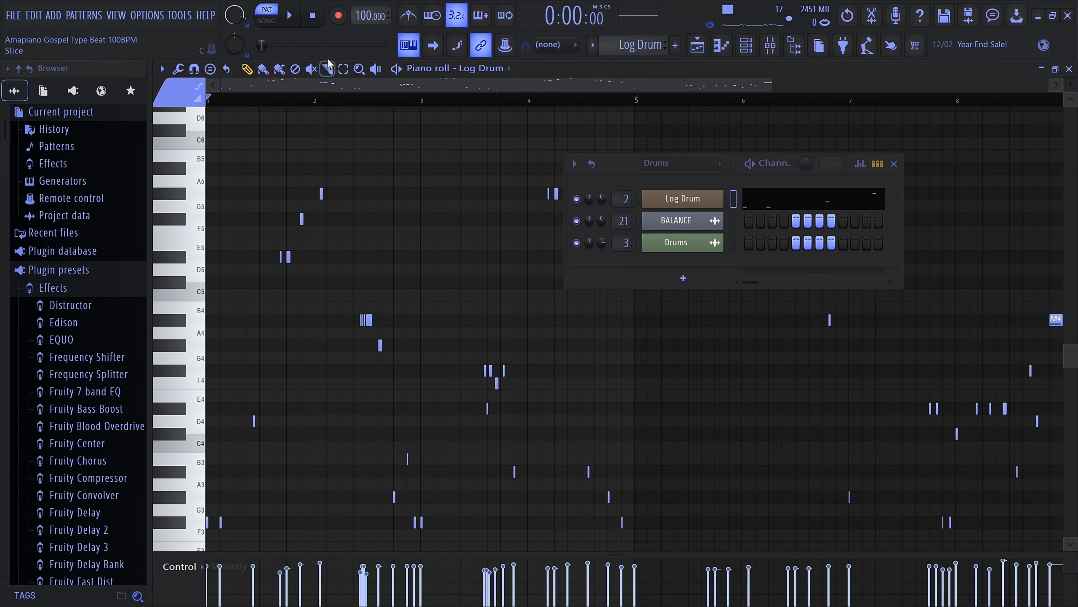
{"action": "scroll", "coordinate": [280, 289], "scroll_direction": "down", "scroll_amount": 2}
{"action": "scroll", "coordinate": [280, 289], "scroll_direction": "down", "scroll_amount": 2}
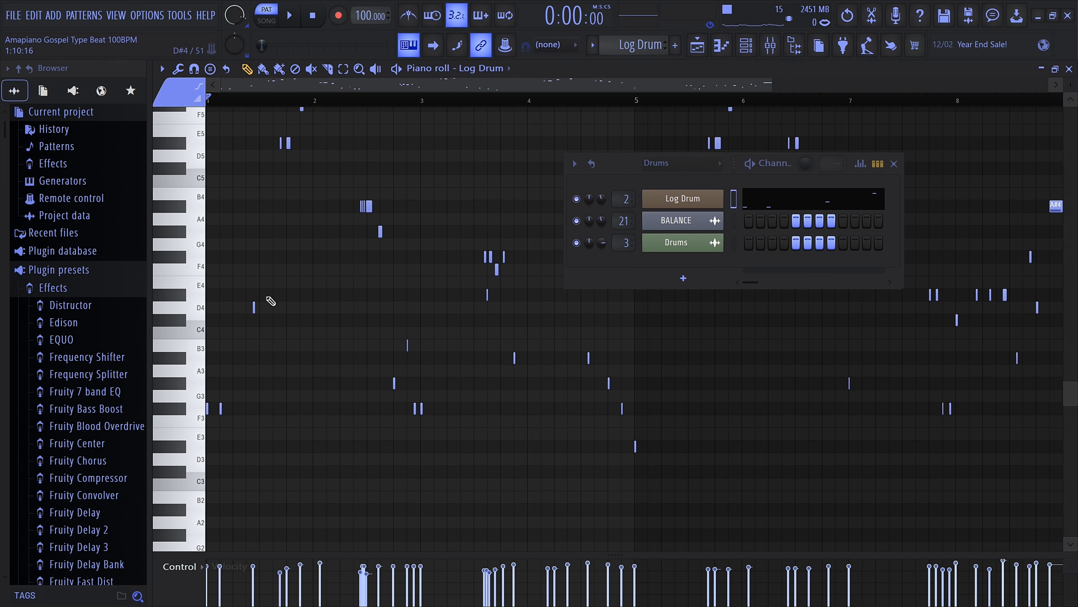
{"action": "scroll", "coordinate": [255, 297], "scroll_direction": "up", "scroll_amount": 2}
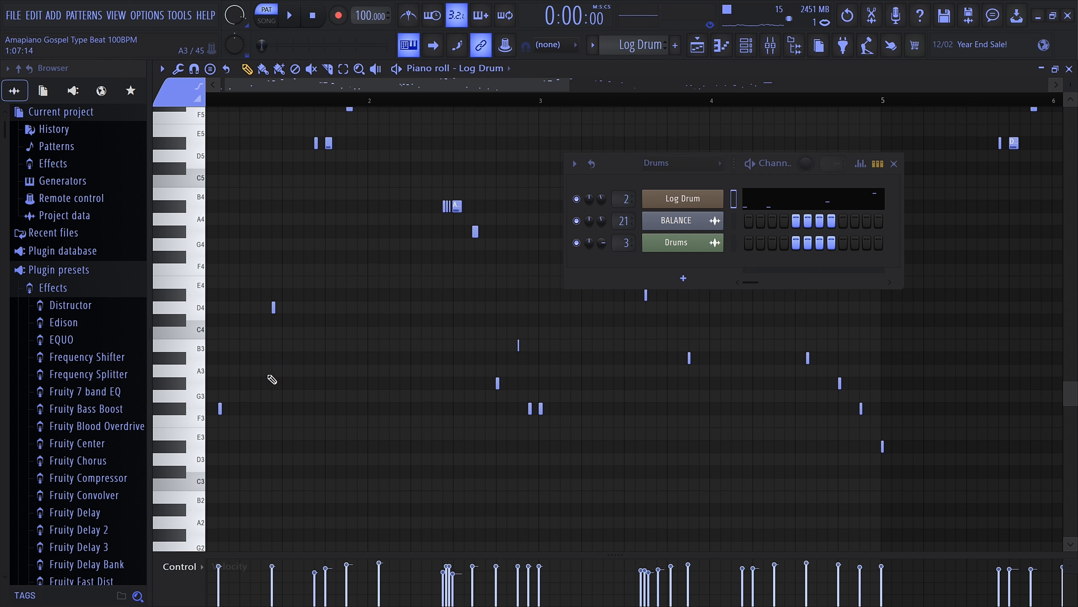
{"action": "left_click", "coordinate": [895, 165]}
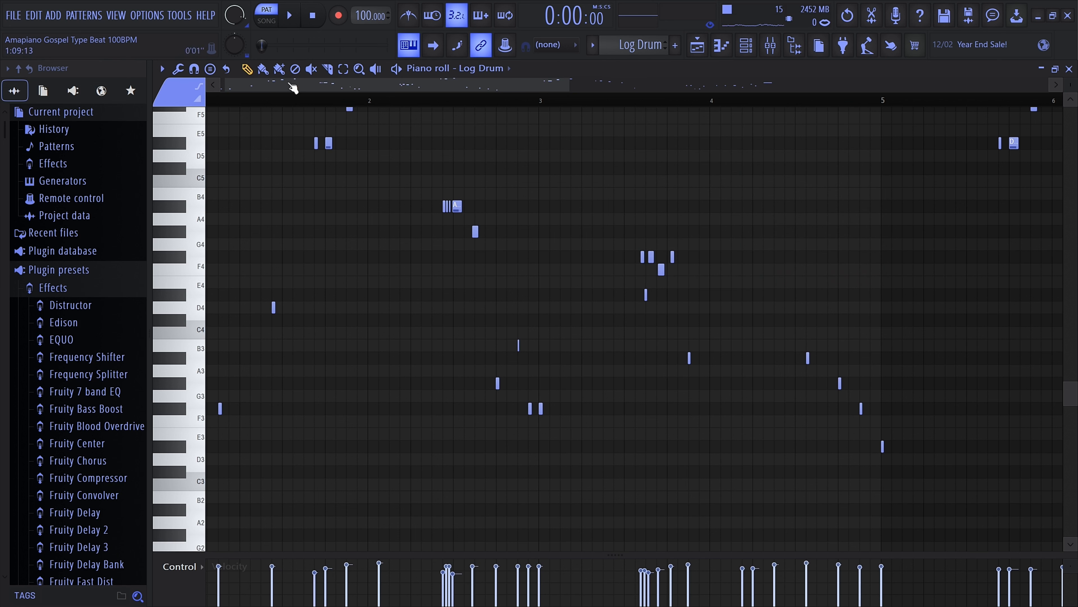
Play the Log Drum pattern on its own while following its notes, stop playback, and return to the playlist.
{"action": "left_click", "coordinate": [290, 15]}
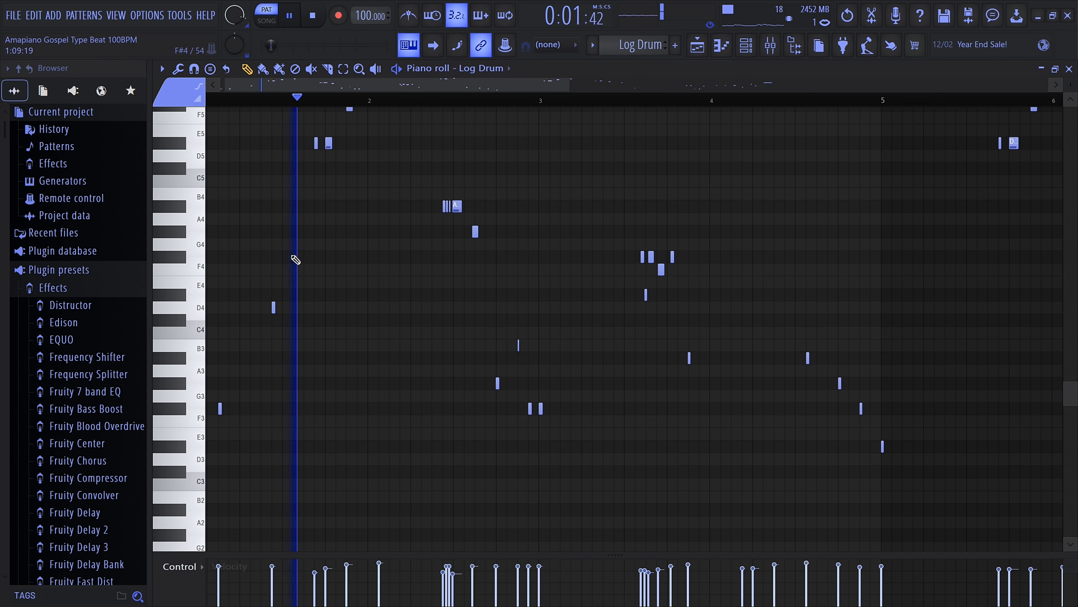
{"action": "scroll", "coordinate": [284, 260], "scroll_direction": "up", "scroll_amount": 3}
{"action": "scroll", "coordinate": [284, 259], "scroll_direction": "down", "scroll_amount": 2}
{"action": "scroll", "coordinate": [409, 275], "scroll_direction": "down", "scroll_amount": 1}
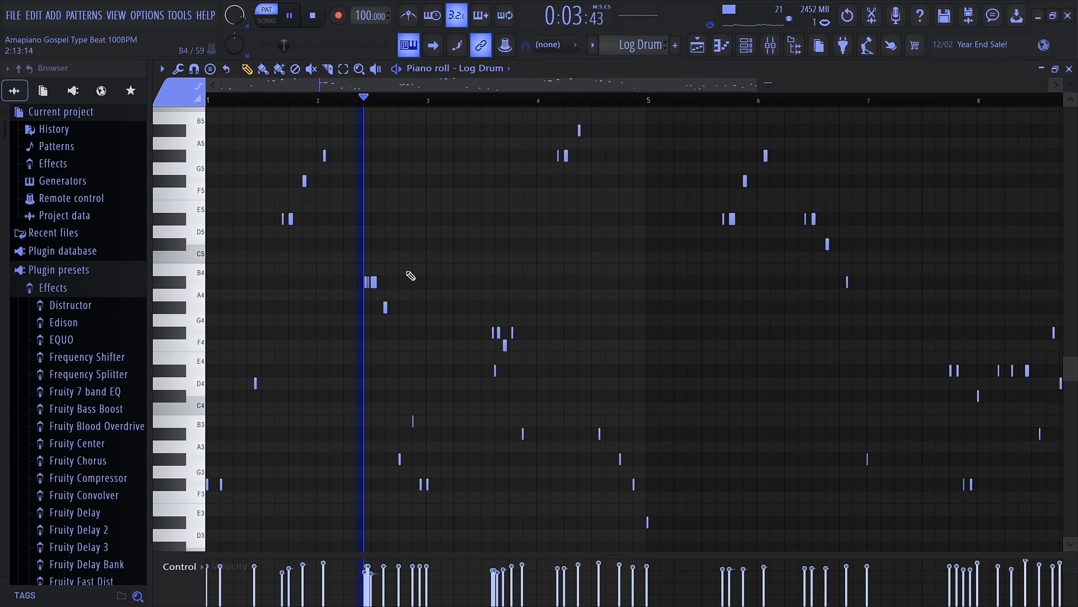
{"action": "scroll", "coordinate": [424, 280], "scroll_direction": "down", "scroll_amount": 2}
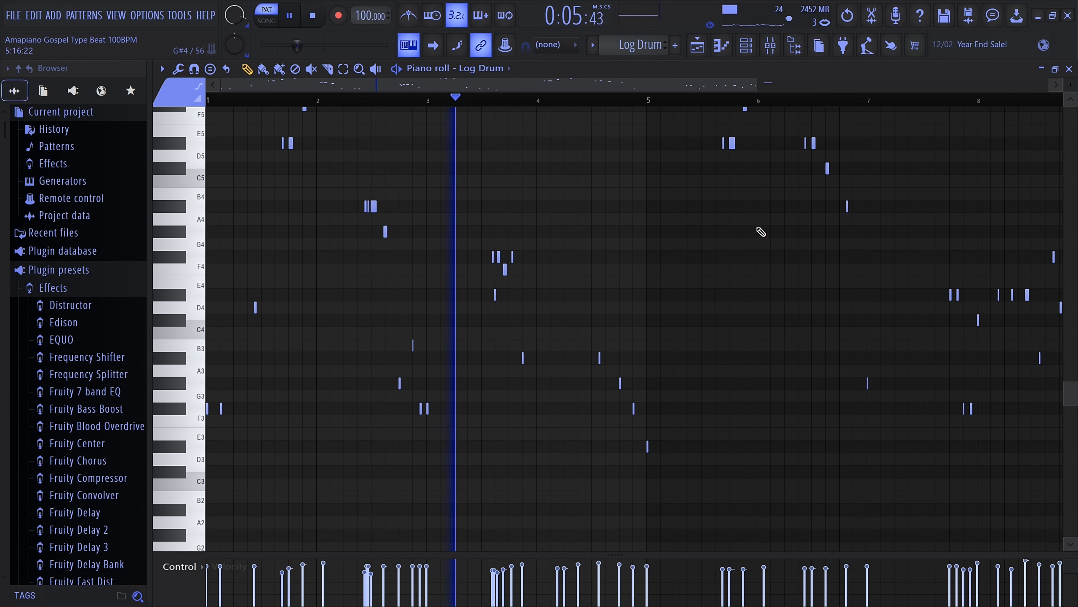
{"action": "key", "text": "space"}
{"action": "left_click", "coordinate": [721, 44]}
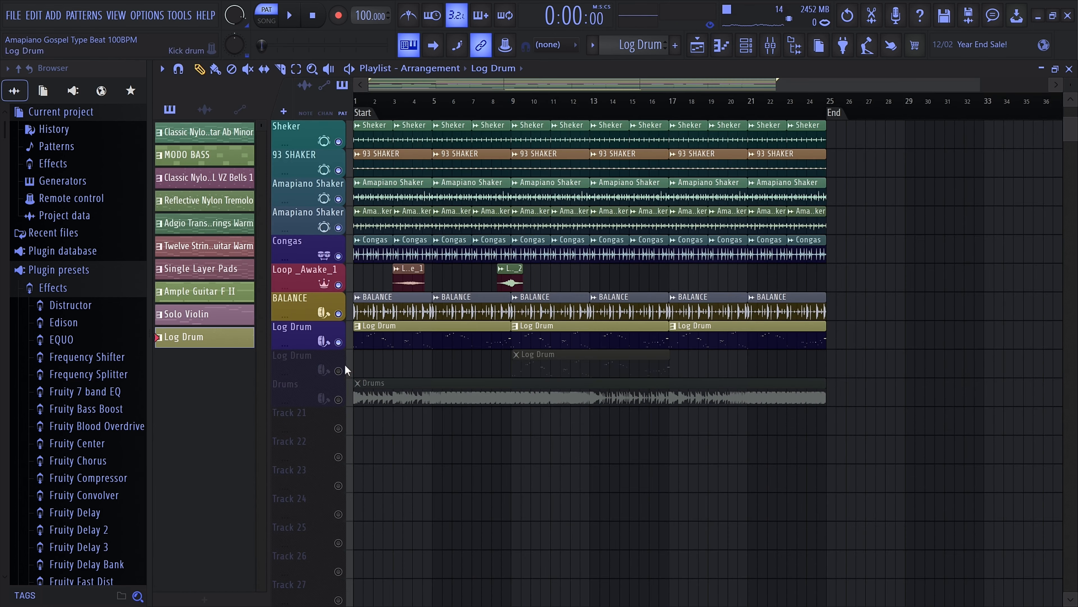
Solo the Drums track, switch back to song mode, play it from the start of the arrangement, and stop playback.
{"action": "scroll", "coordinate": [338, 361], "scroll_direction": "down", "scroll_amount": 2}
{"action": "left_click", "coordinate": [339, 343], "text": "ctrl"}
{"action": "left_click", "coordinate": [386, 338]}
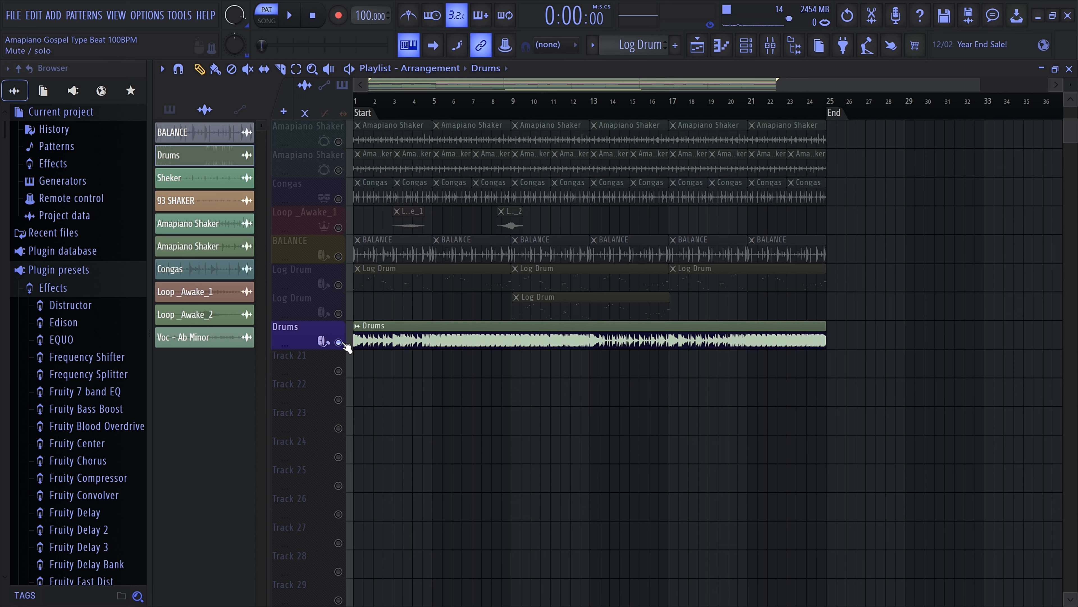
{"action": "left_click", "coordinate": [267, 20]}
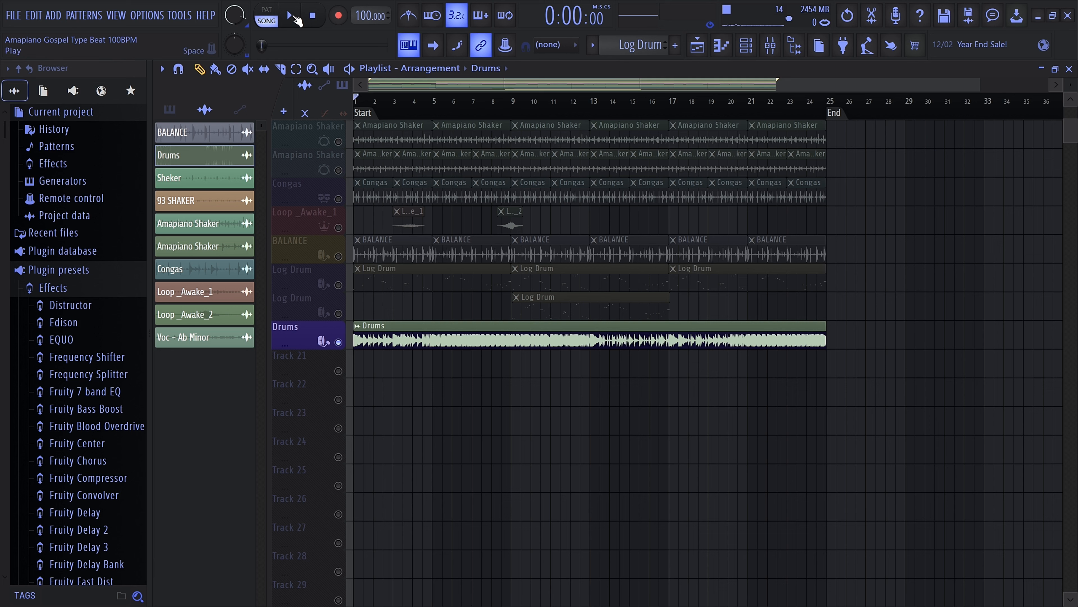
{"action": "left_click", "coordinate": [295, 18]}
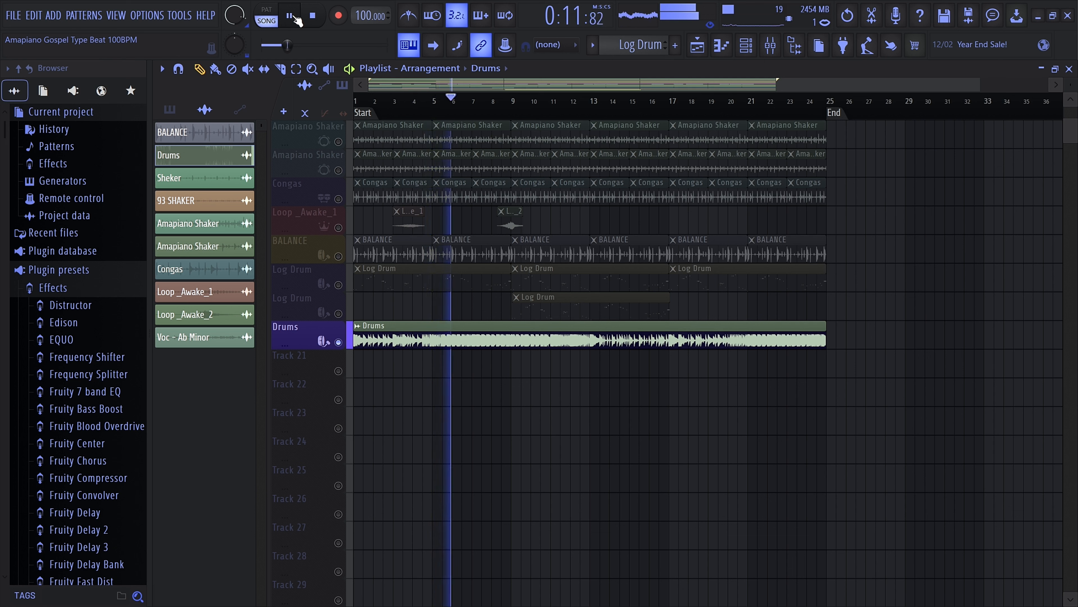
{"action": "key", "text": "space"}
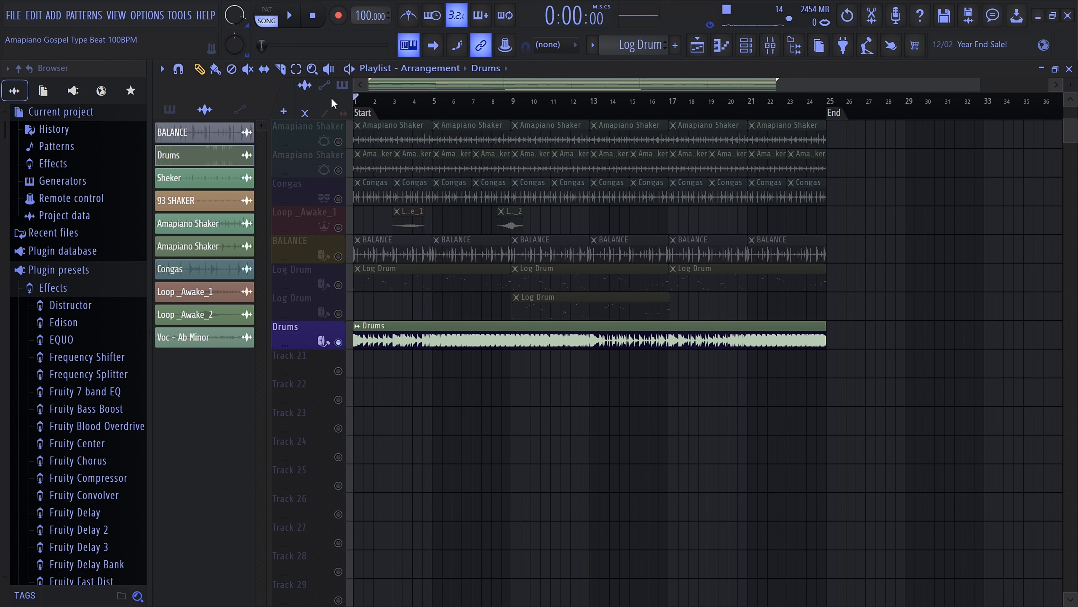
Unsolo the Drums track, play the full arrangement from the start with all tracks active, stop playback, and save the project.
{"action": "left_click", "coordinate": [345, 171]}
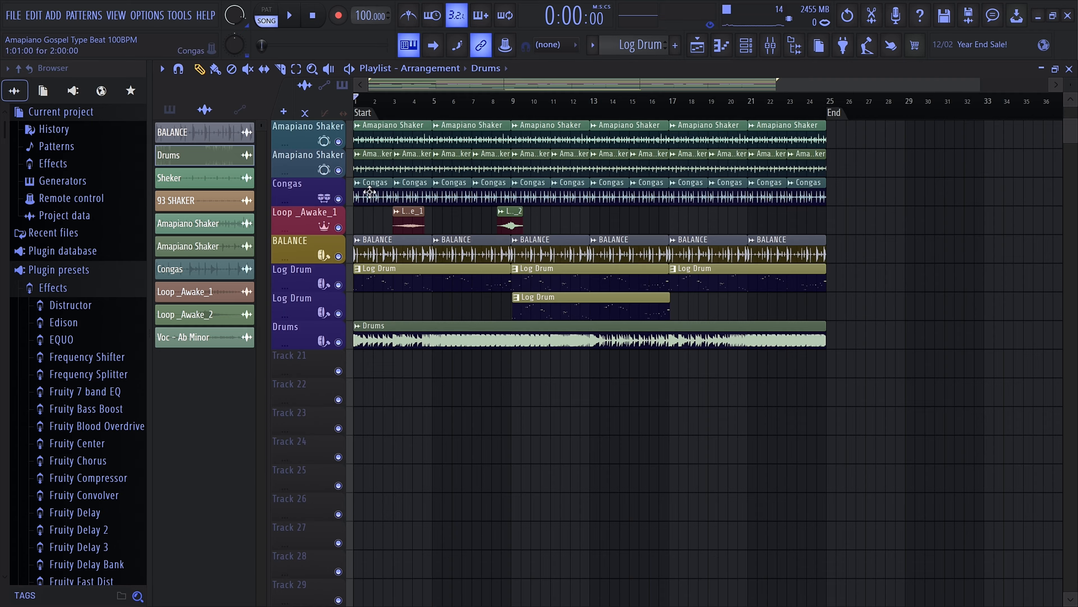
{"action": "scroll", "coordinate": [459, 273], "scroll_direction": "up", "scroll_amount": 6}
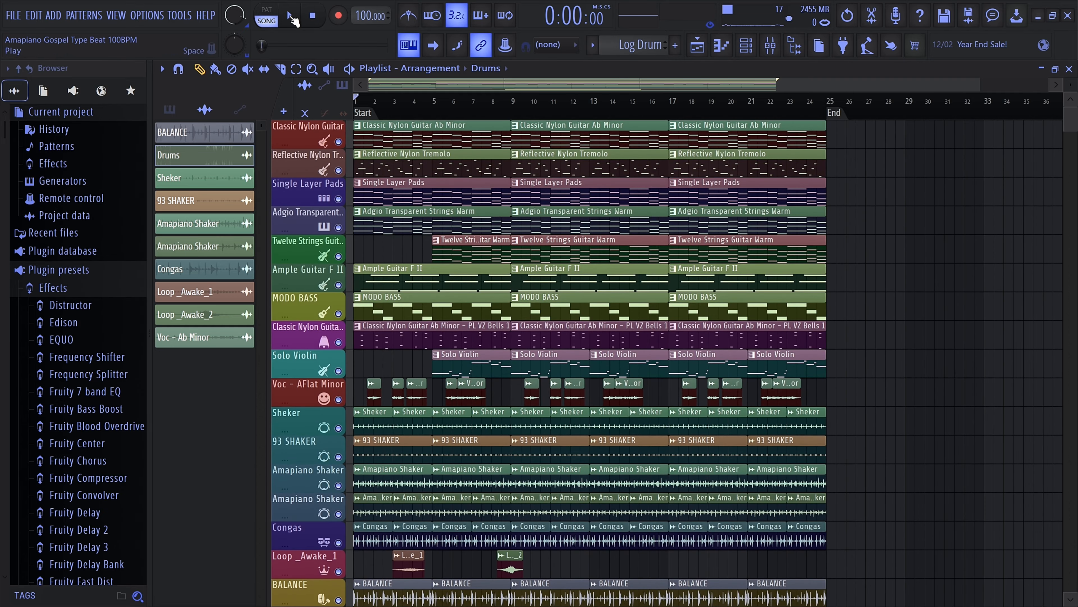
{"action": "left_click", "coordinate": [292, 16]}
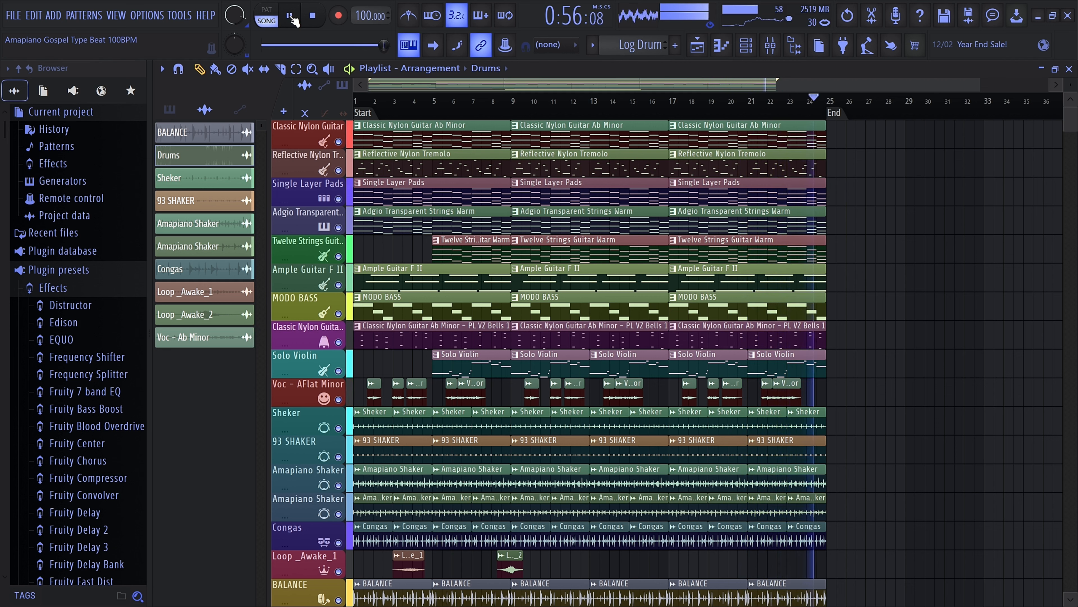
{"action": "key", "text": "space"}
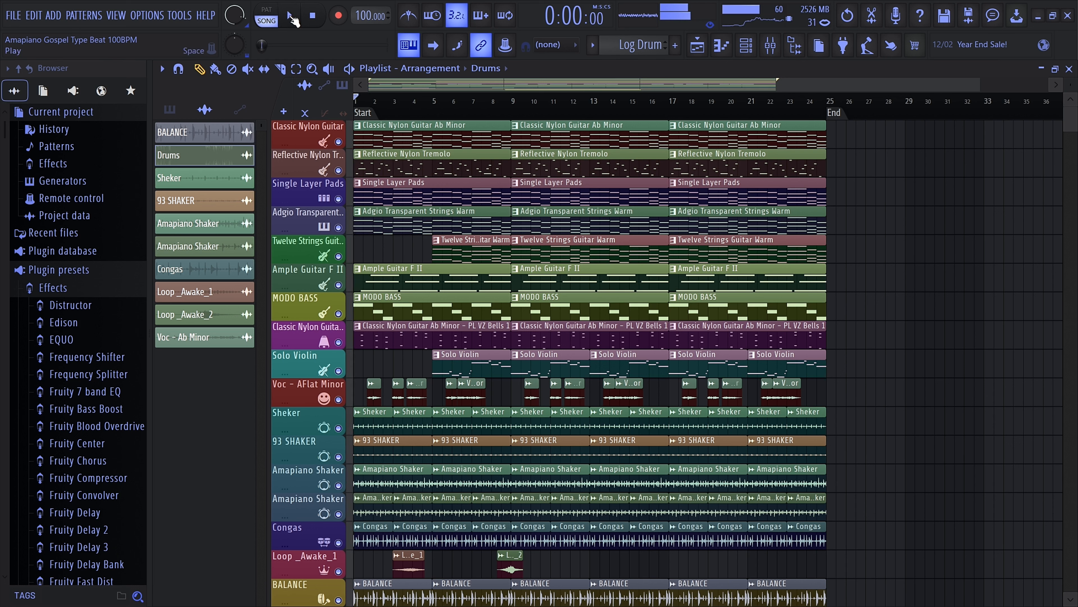
{"action": "key", "text": "ctrl+s"}
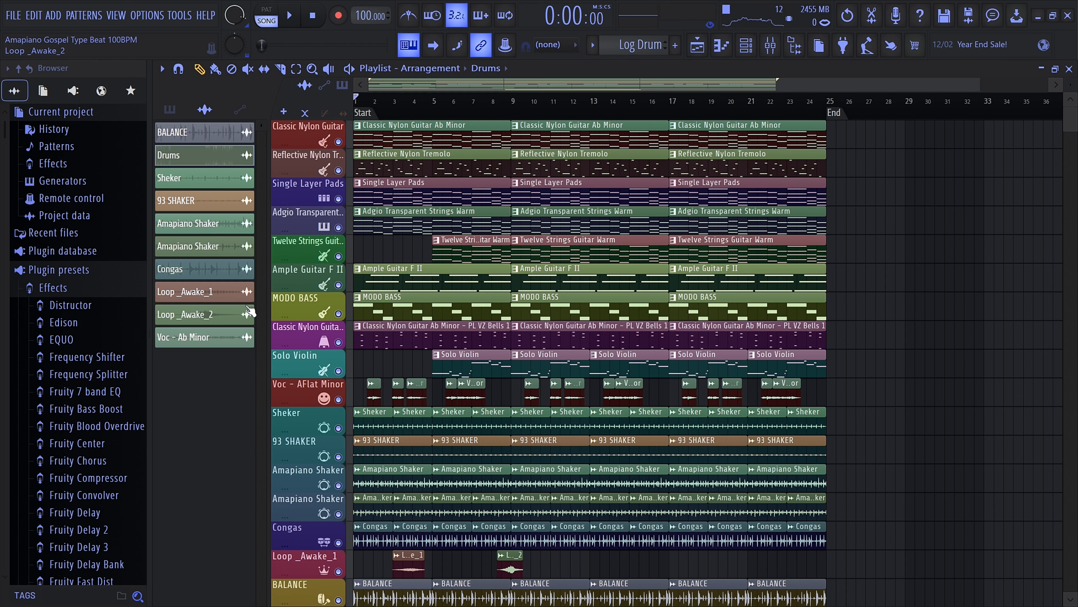
Examine the levels and effects of all mixer tracks, from Tempo to BALANCE, and return to the playlist.
{"action": "left_click", "coordinate": [774, 53]}
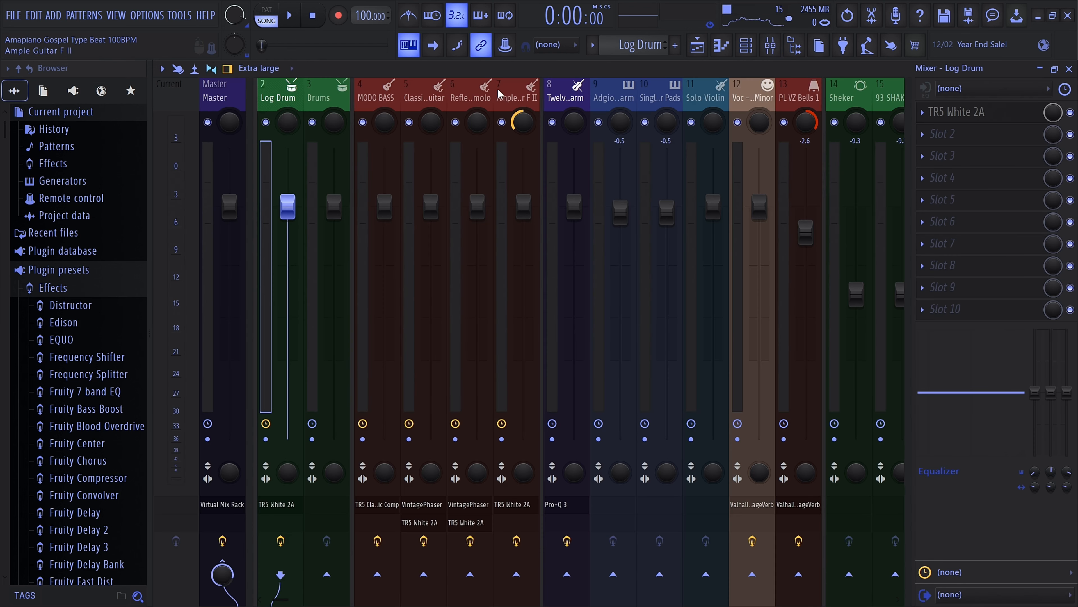
{"action": "scroll", "coordinate": [497, 95], "scroll_direction": "right", "scroll_amount": 7}
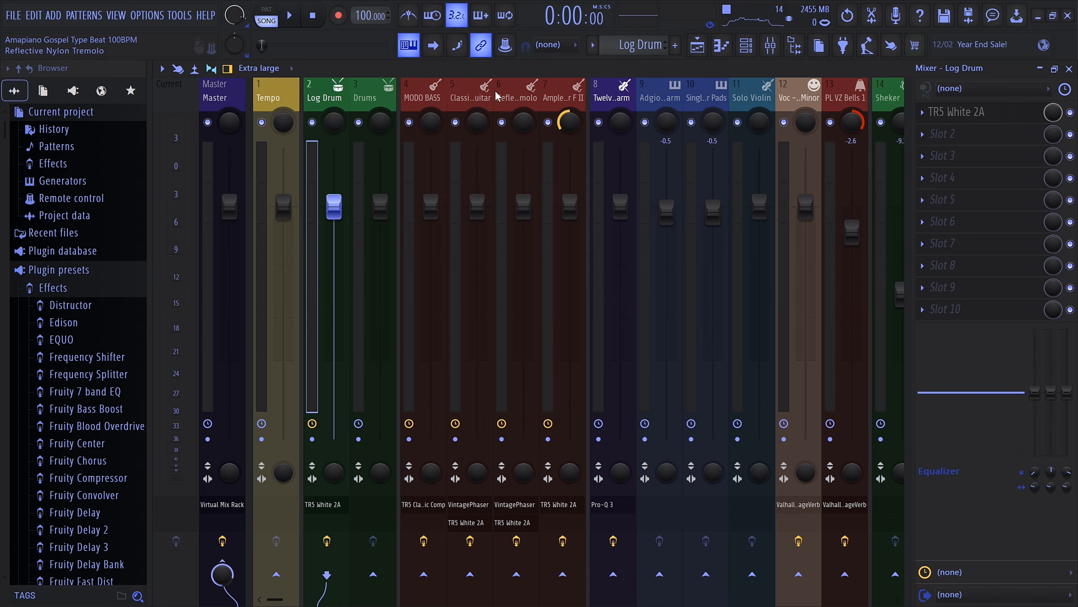
{"action": "scroll", "coordinate": [496, 95], "scroll_direction": "right", "scroll_amount": 6}
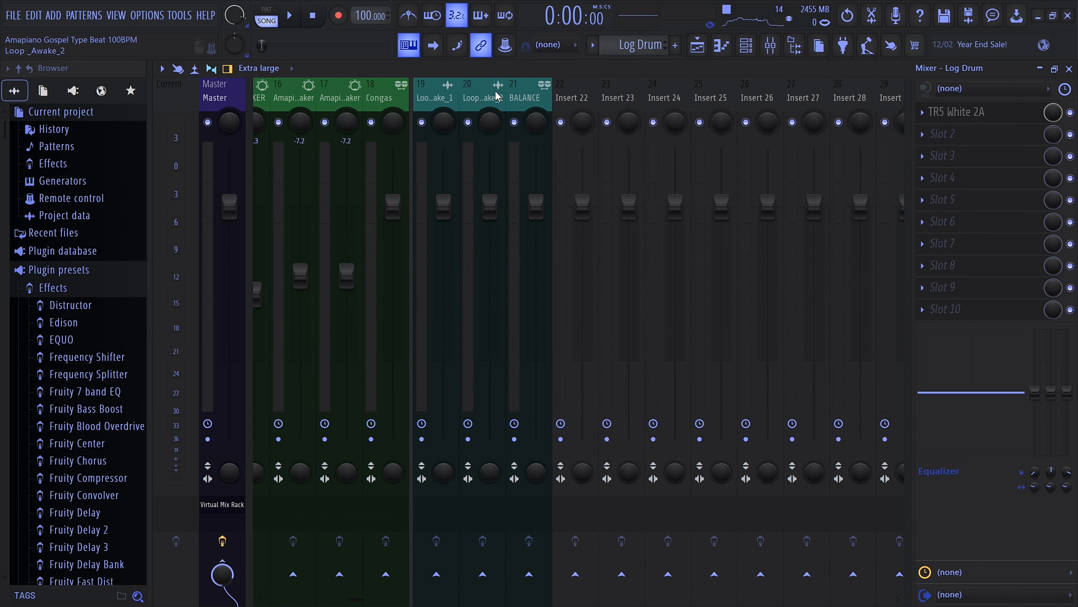
{"action": "scroll", "coordinate": [498, 97], "scroll_direction": "left", "scroll_amount": 6}
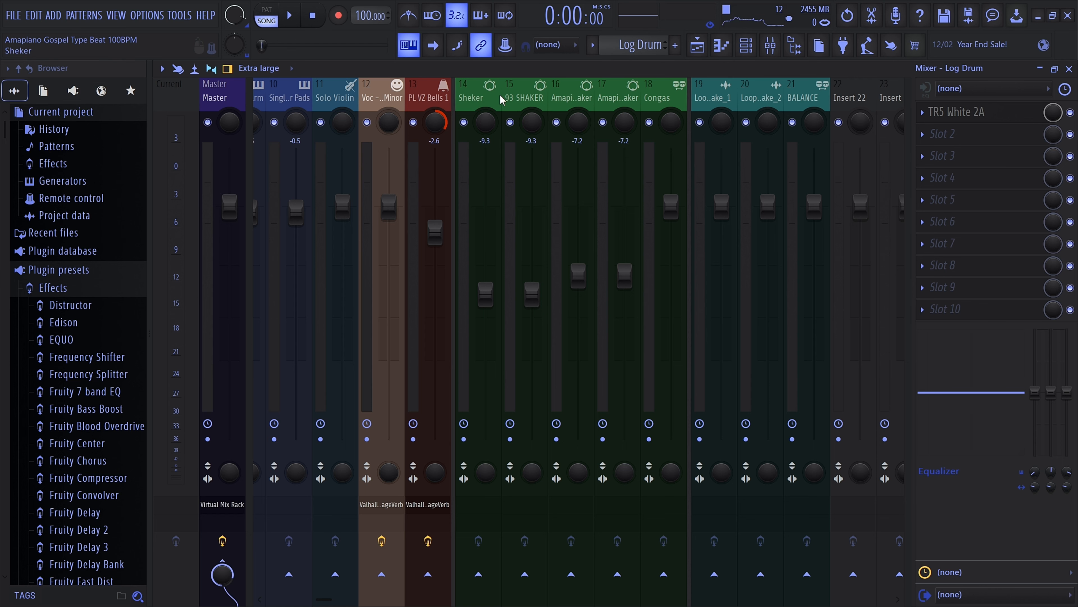
{"action": "scroll", "coordinate": [425, 99], "scroll_direction": "left", "scroll_amount": 8}
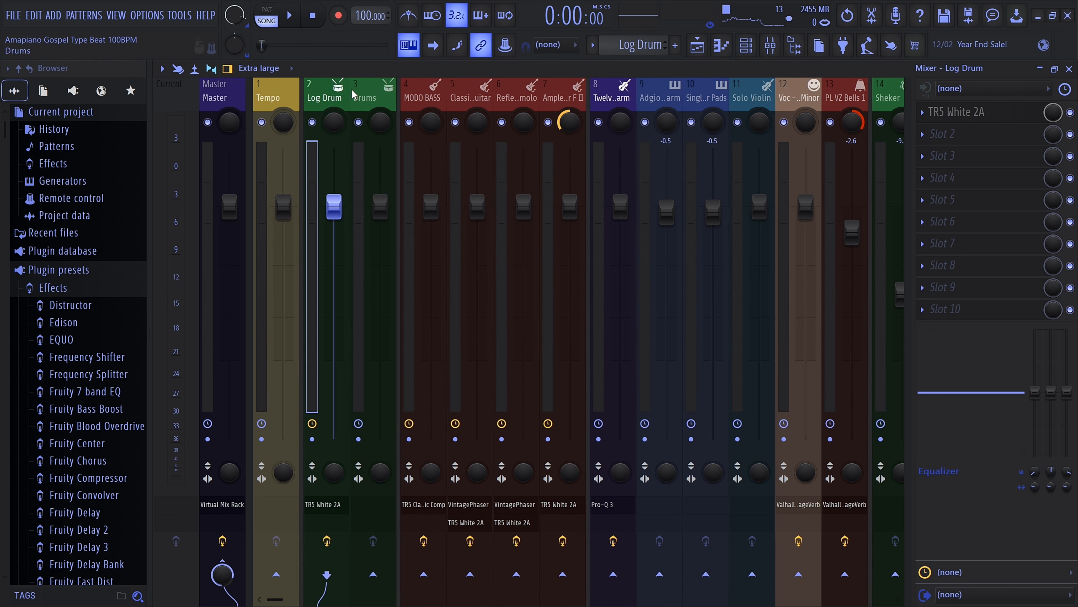
{"action": "left_click", "coordinate": [771, 45]}
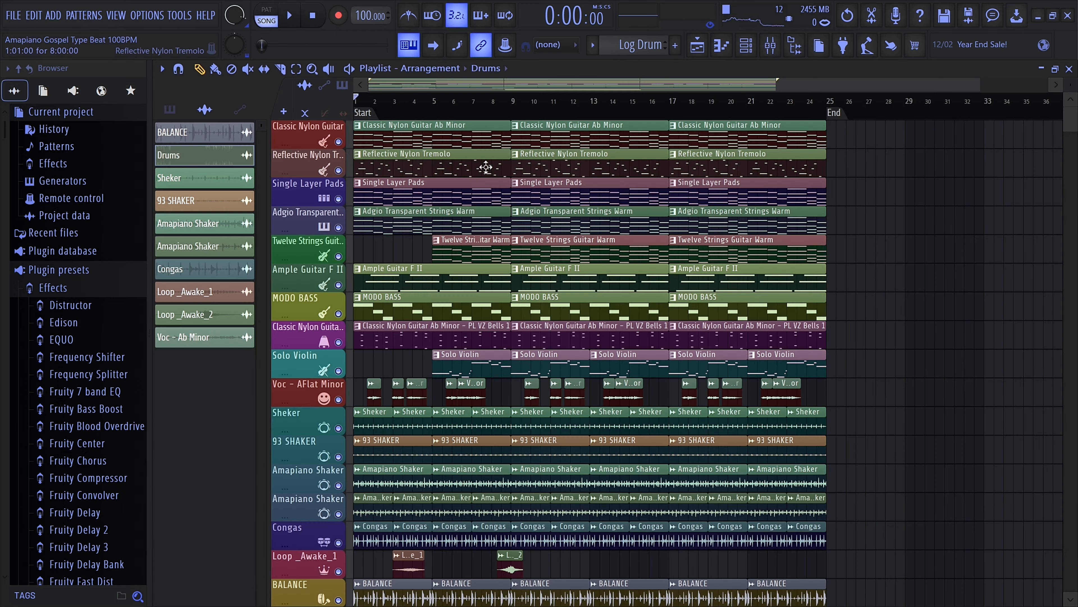
Solo the Classic Nylon Guitar track, then delete its first clip and place the pattern again starting at bar 1.
{"action": "left_click", "coordinate": [390, 148]}
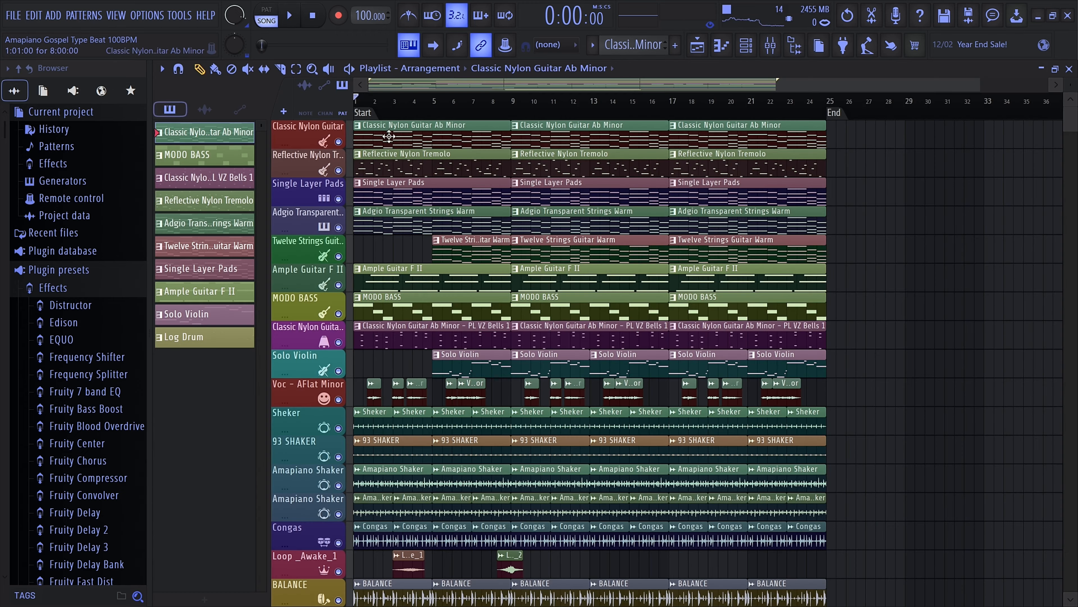
{"action": "right_click", "coordinate": [346, 143]}
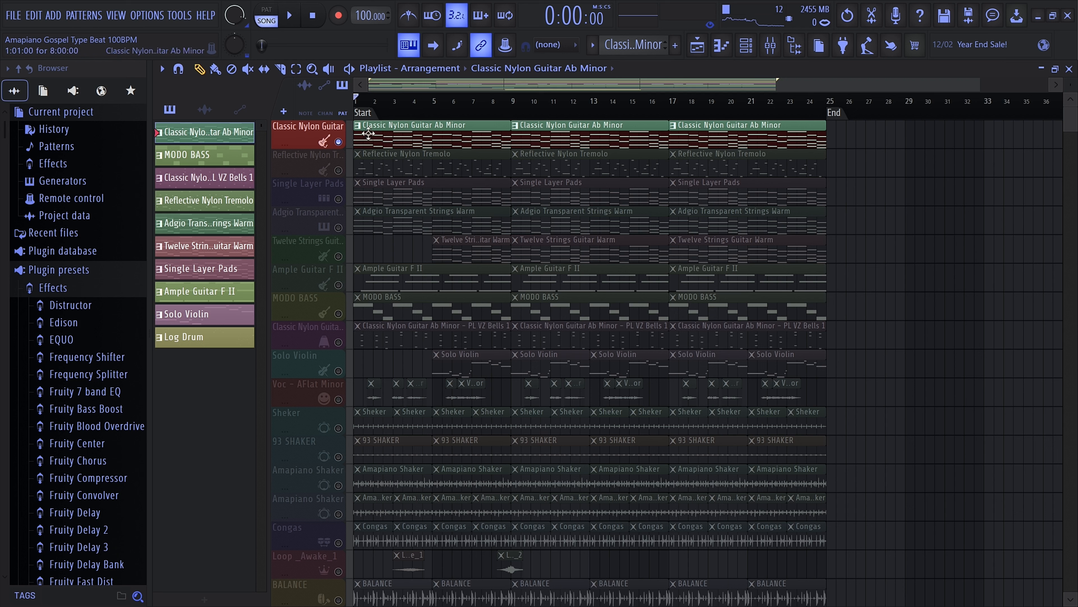
{"action": "right_click", "coordinate": [395, 133]}
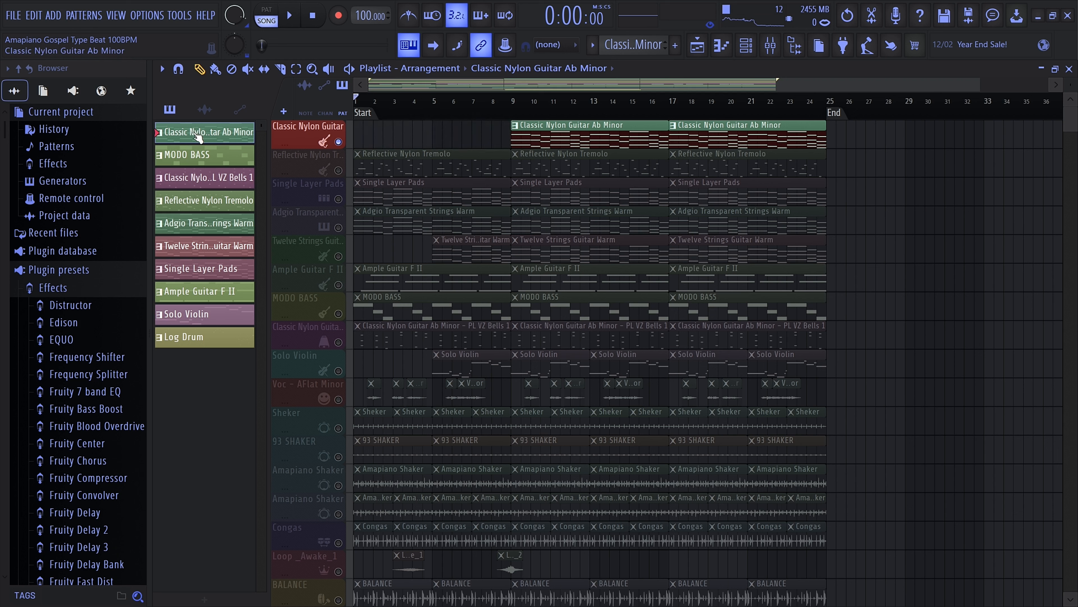
{"action": "left_click_drag", "start_coordinate": [198, 136], "coordinate": [386, 135]}
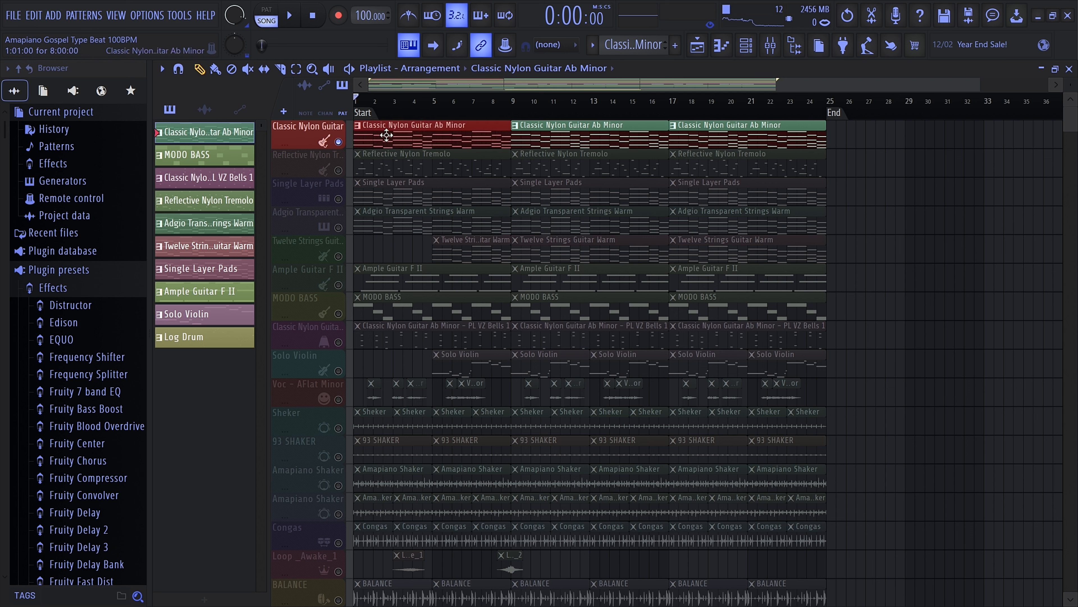
{"action": "right_click", "coordinate": [387, 135]}
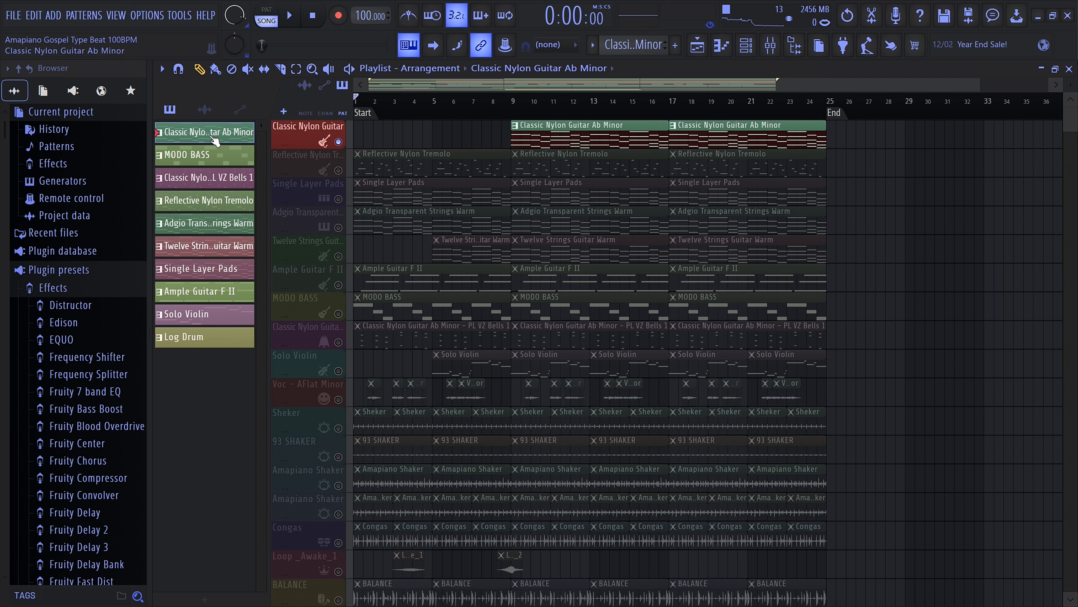
{"action": "left_click", "coordinate": [377, 138]}
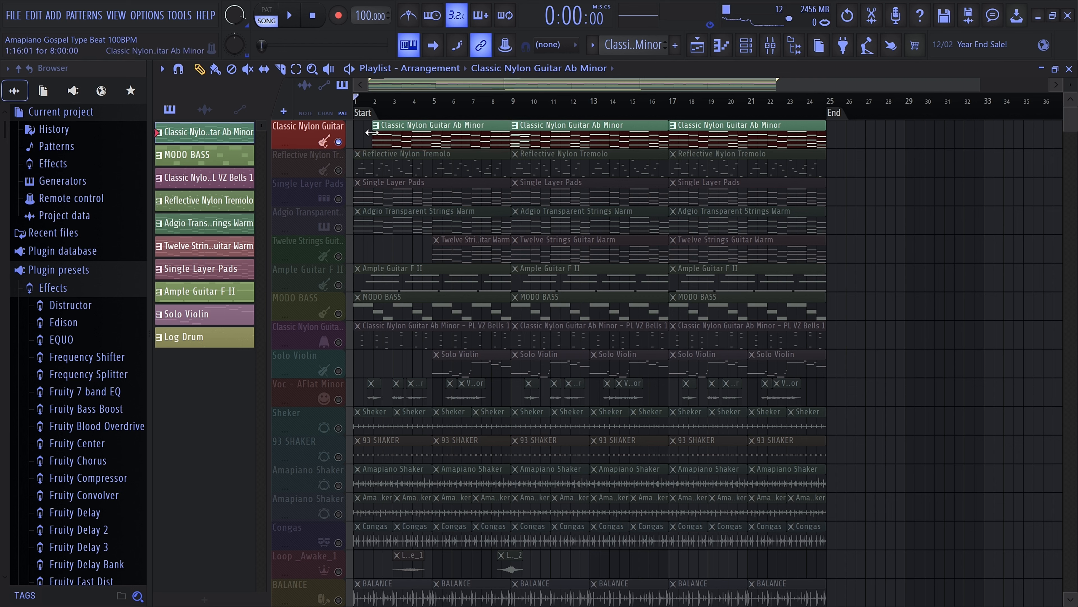
{"action": "left_click_drag", "start_coordinate": [402, 131], "coordinate": [382, 130]}
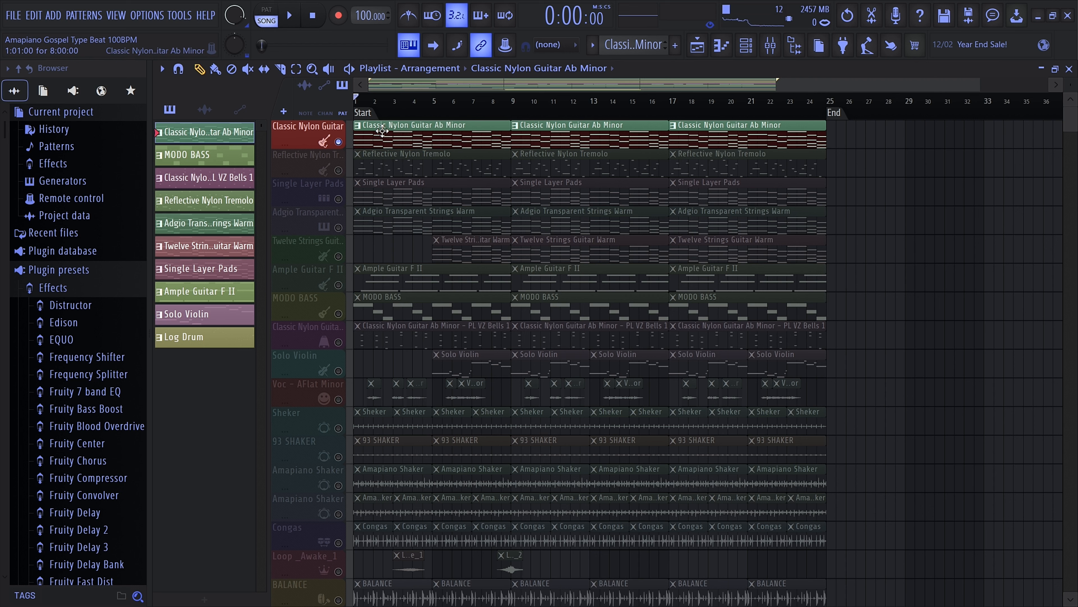
Show the channel rack contents for the Reflective Nylon Tremolo, Single Layer Pads and Classic Nylon Guitar Ab Minor patterns.
{"action": "left_click", "coordinate": [755, 50]}
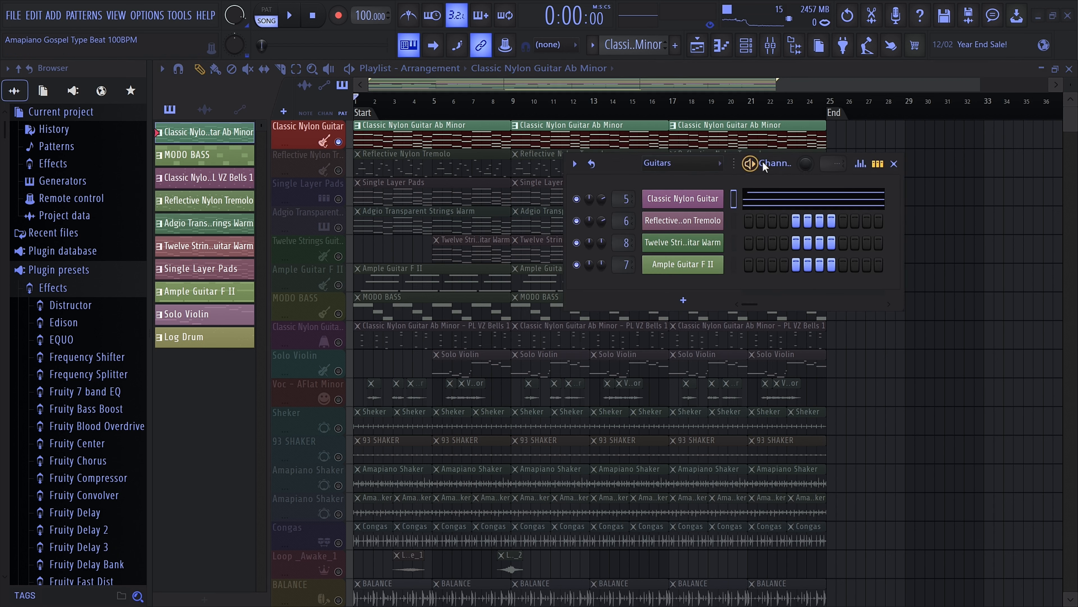
{"action": "left_click_drag", "start_coordinate": [753, 164], "coordinate": [782, 222]}
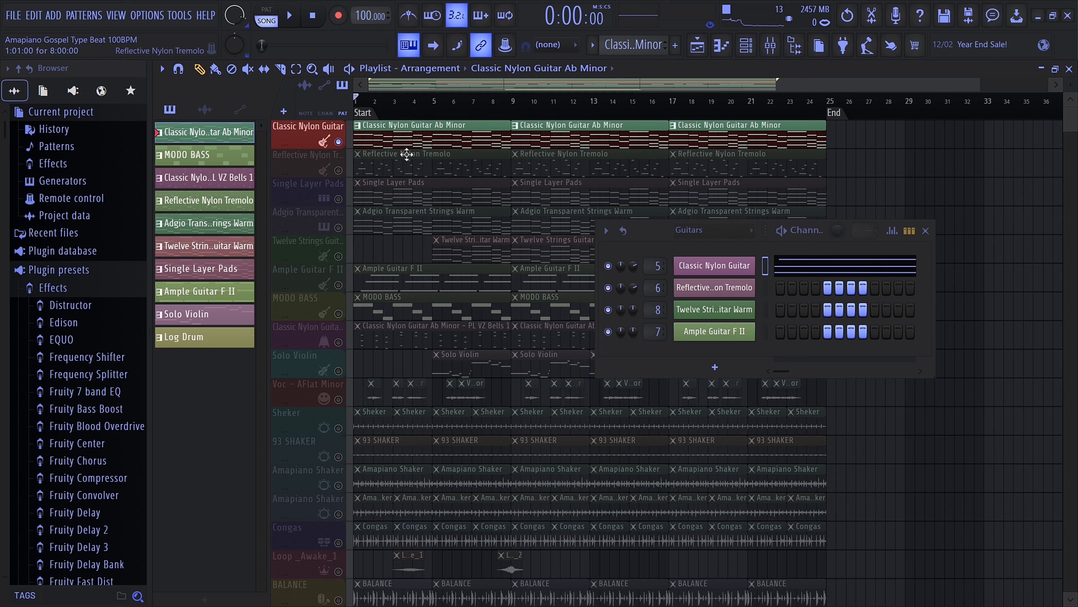
{"action": "left_click", "coordinate": [395, 165]}
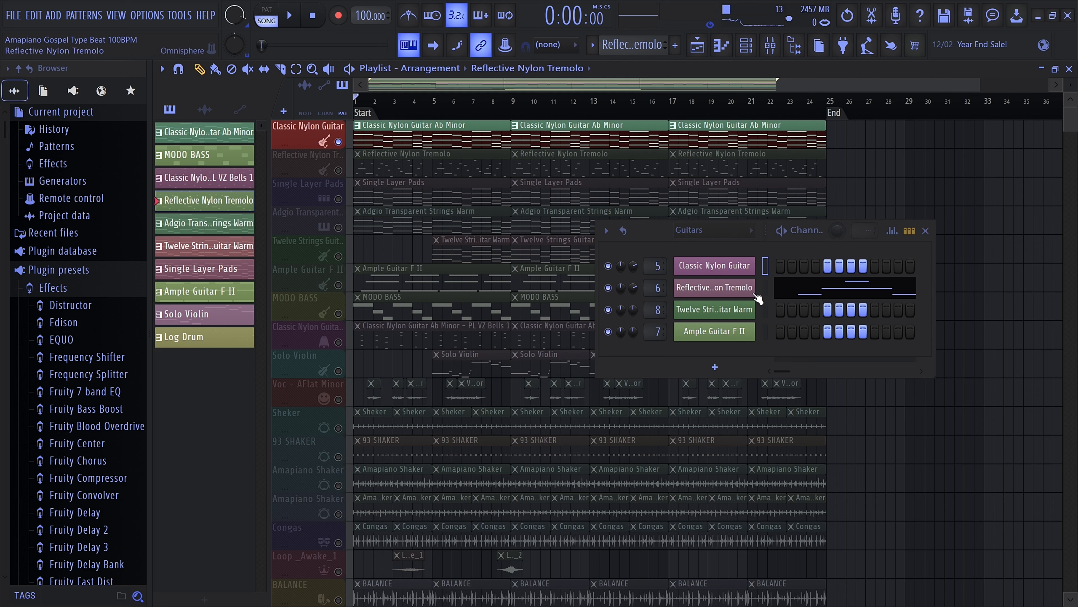
{"action": "left_click", "coordinate": [439, 191]}
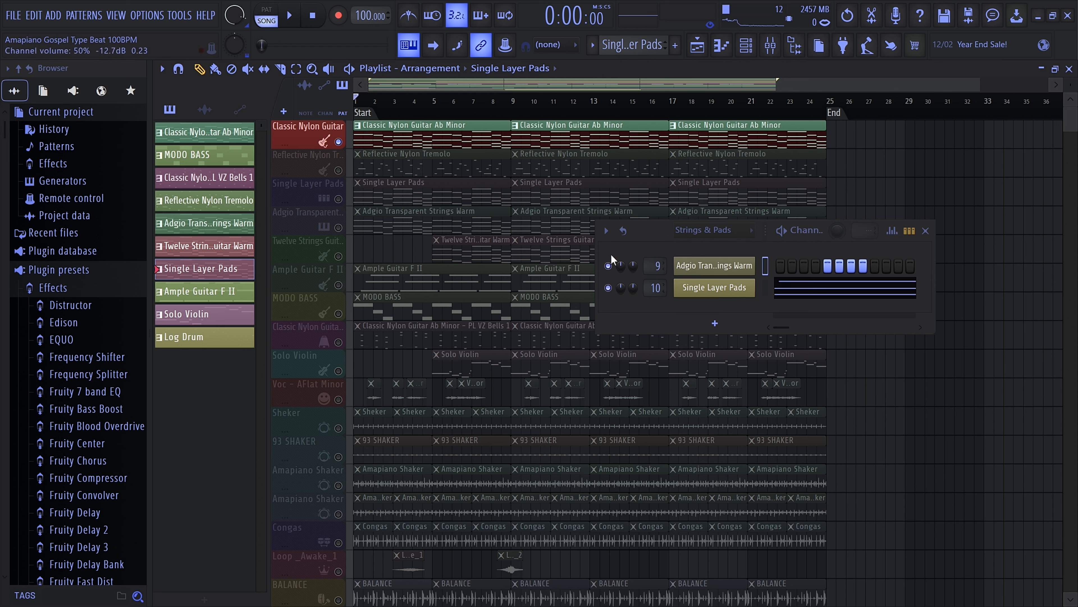
{"action": "left_click", "coordinate": [458, 136]}
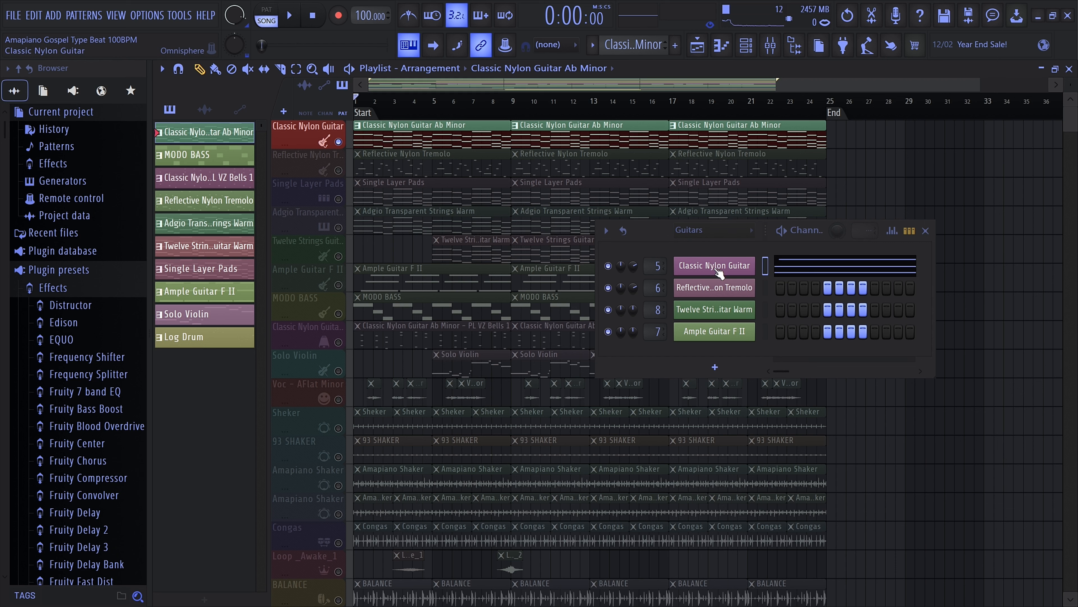
Reposition the channel rack with the Guitars group over the playlist, closing and reopening it once.
{"action": "left_click_drag", "start_coordinate": [652, 235], "coordinate": [533, 215]}
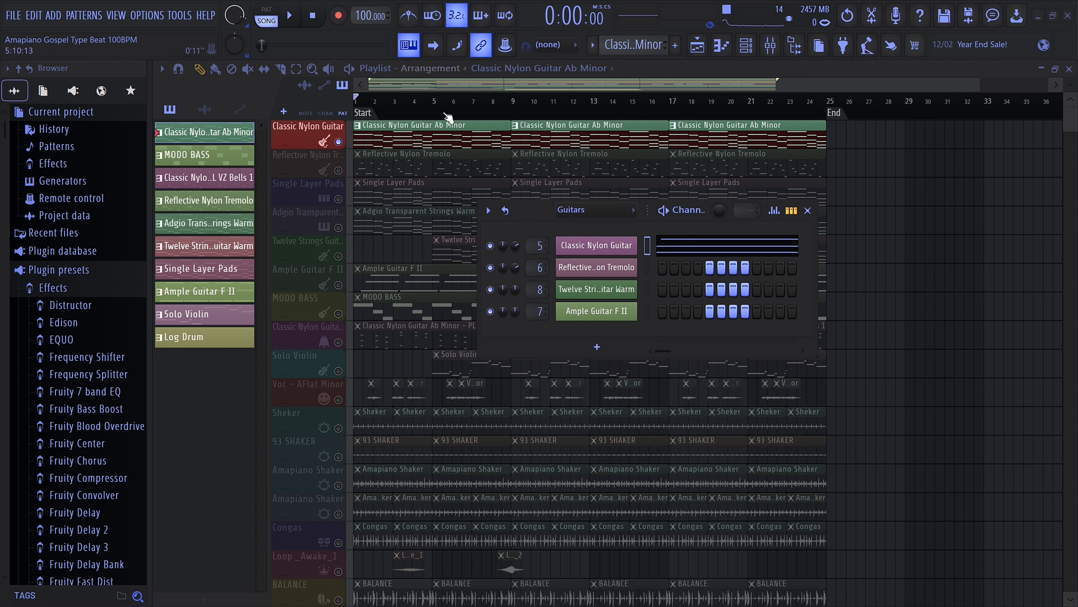
{"action": "left_click", "coordinate": [807, 210]}
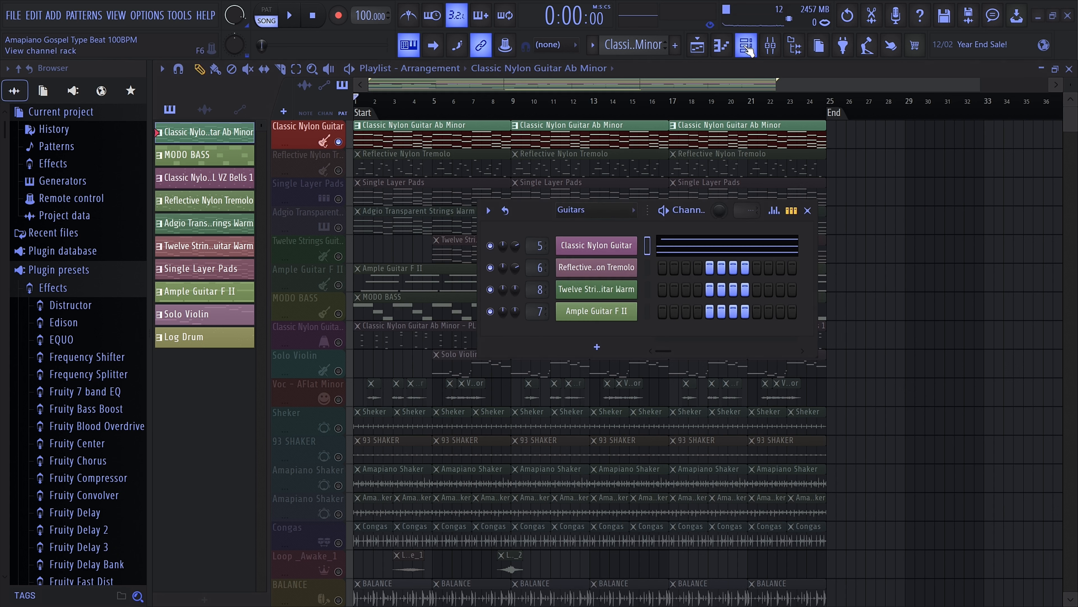
{"action": "key", "text": "F6"}
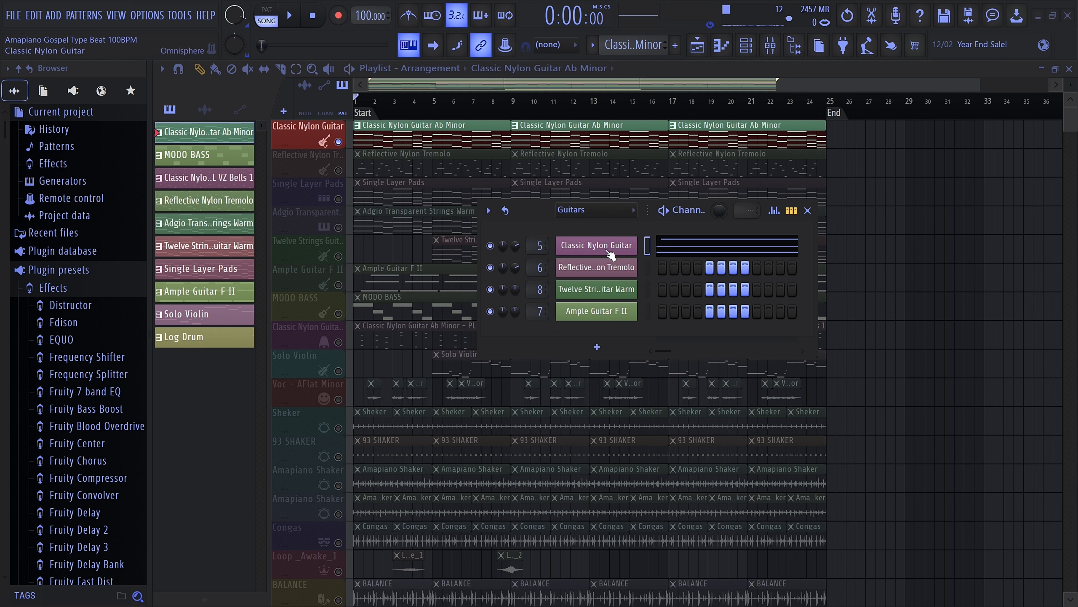
{"action": "left_click", "coordinate": [490, 246]}
{"action": "left_click_drag", "start_coordinate": [525, 216], "coordinate": [545, 202]}
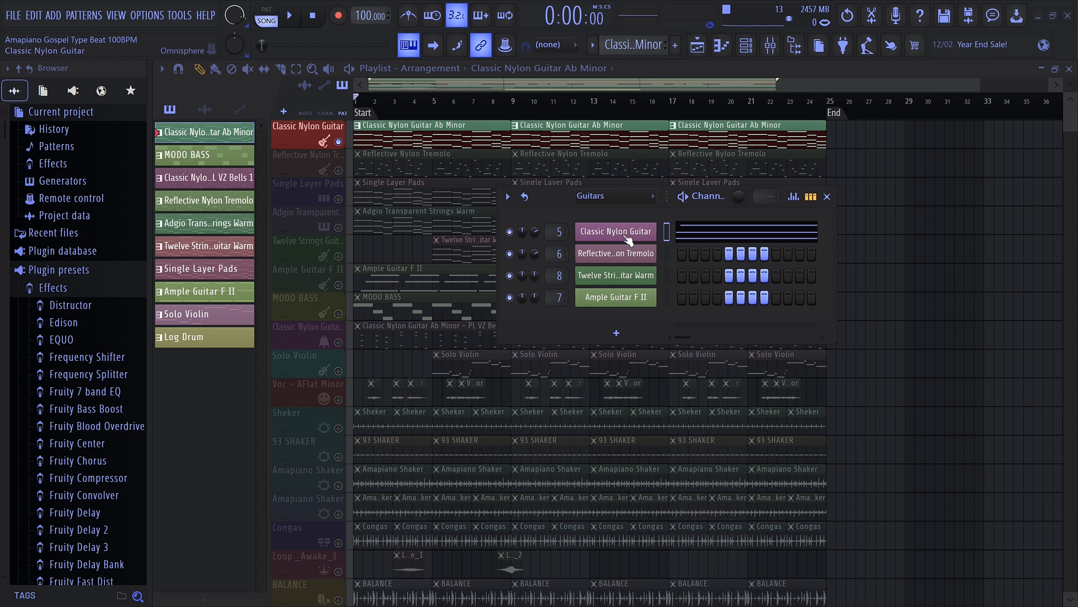
Show the value entry for the Classic Nylon Guitar channel's target mixer track and accept 5.
{"action": "right_click", "coordinate": [558, 233]}
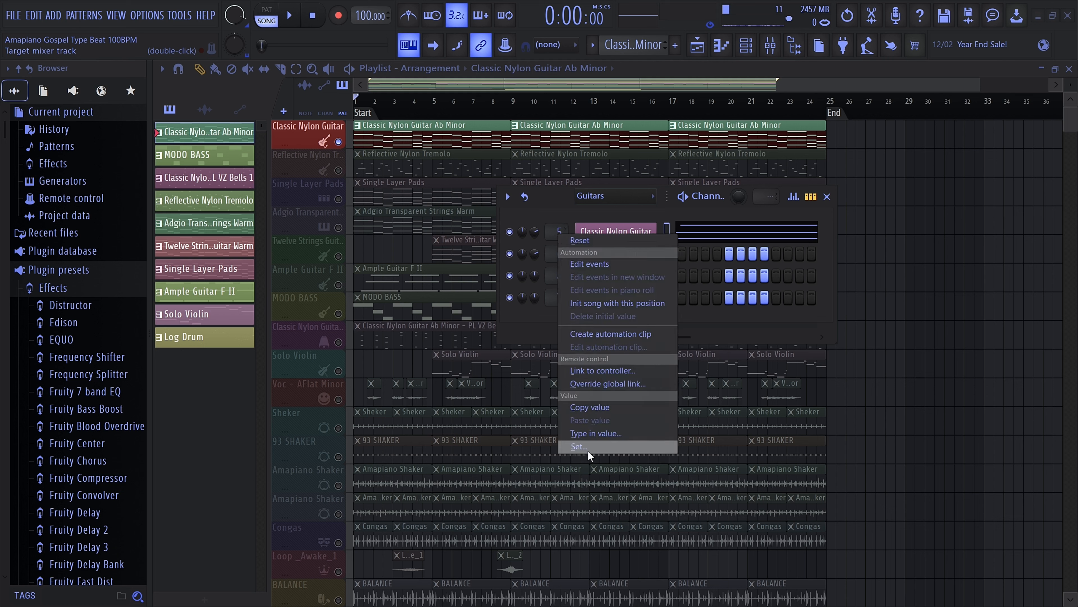
{"action": "left_click", "coordinate": [593, 434]}
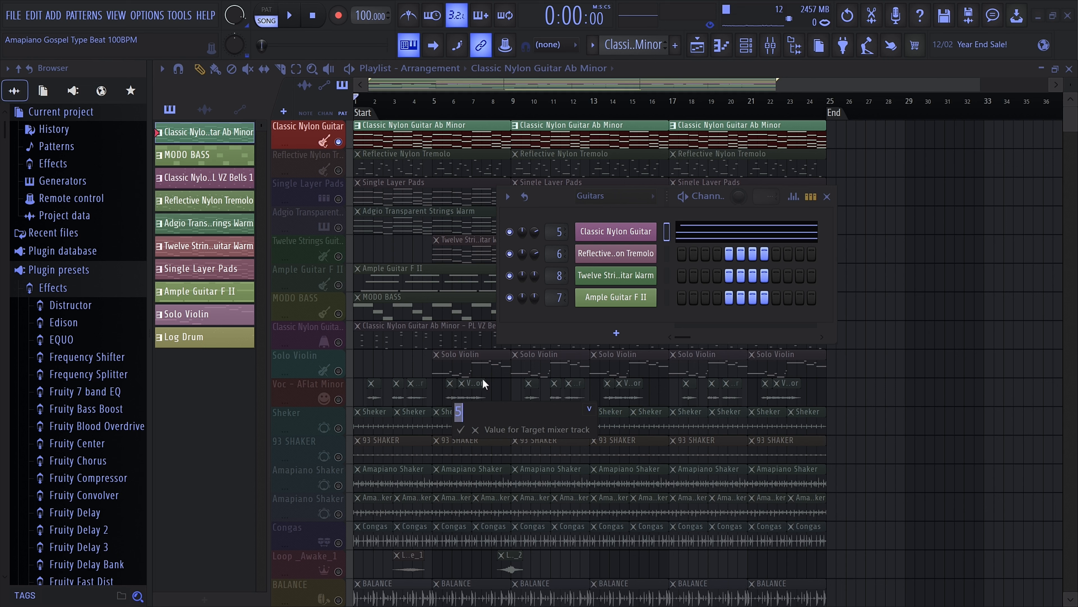
{"action": "left_click", "coordinate": [461, 430]}
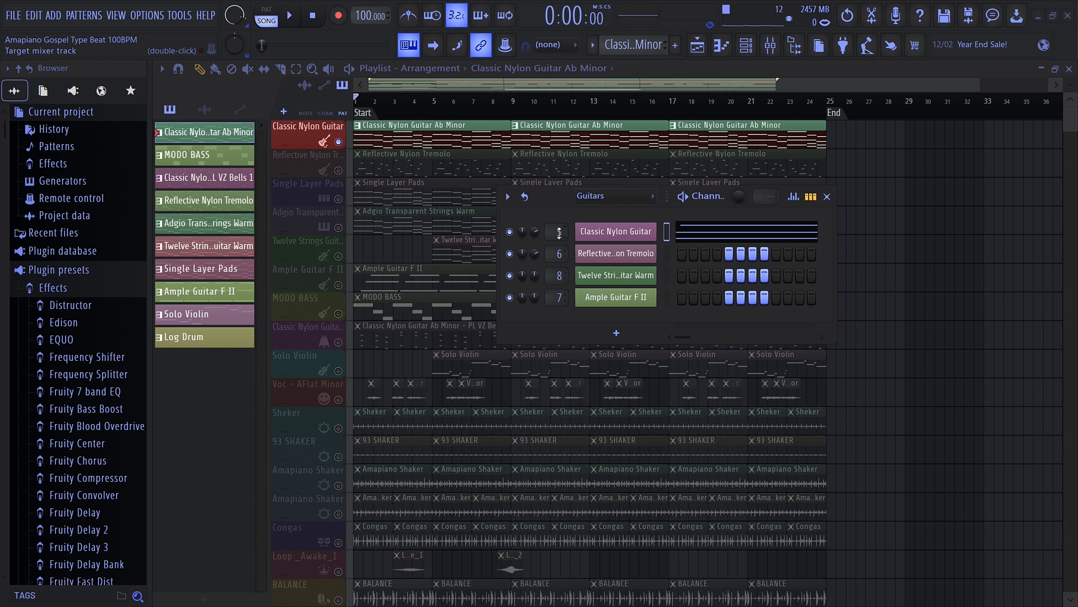
Open the mixer as a floating window over the playlist and move the channel rack above it.
{"action": "left_click", "coordinate": [771, 44]}
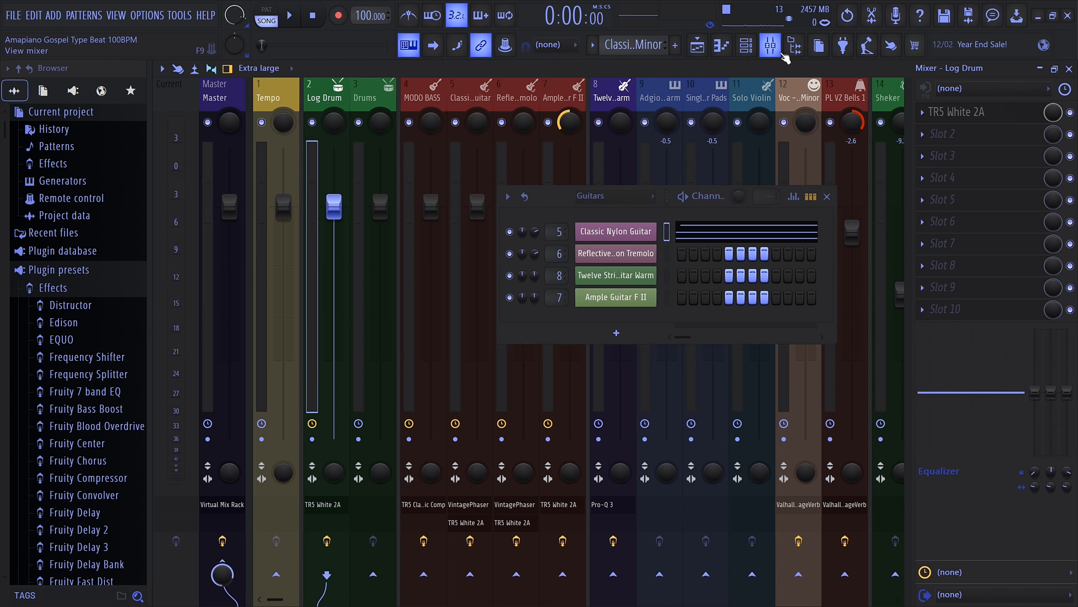
{"action": "left_click", "coordinate": [1055, 69]}
{"action": "left_click_drag", "start_coordinate": [633, 136], "coordinate": [472, 237]}
{"action": "left_click_drag", "start_coordinate": [723, 194], "coordinate": [881, 58]}
{"action": "left_click_drag", "start_coordinate": [677, 243], "coordinate": [730, 241]}
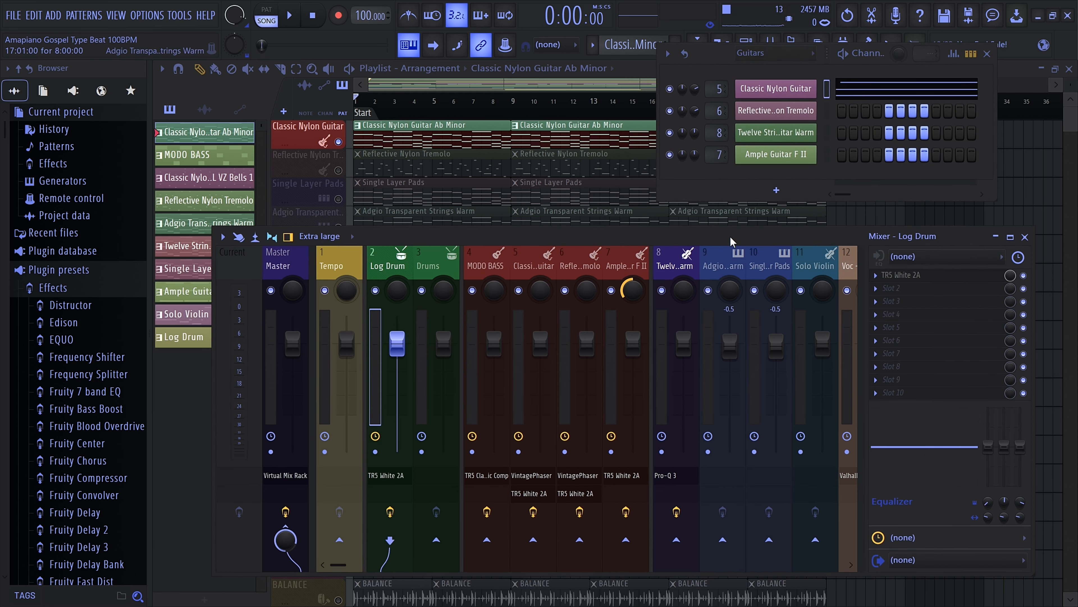
Maximize the mixer, restore it to a floating window, and shift it below the channel rack toward the browser.
{"action": "left_click", "coordinate": [1011, 237]}
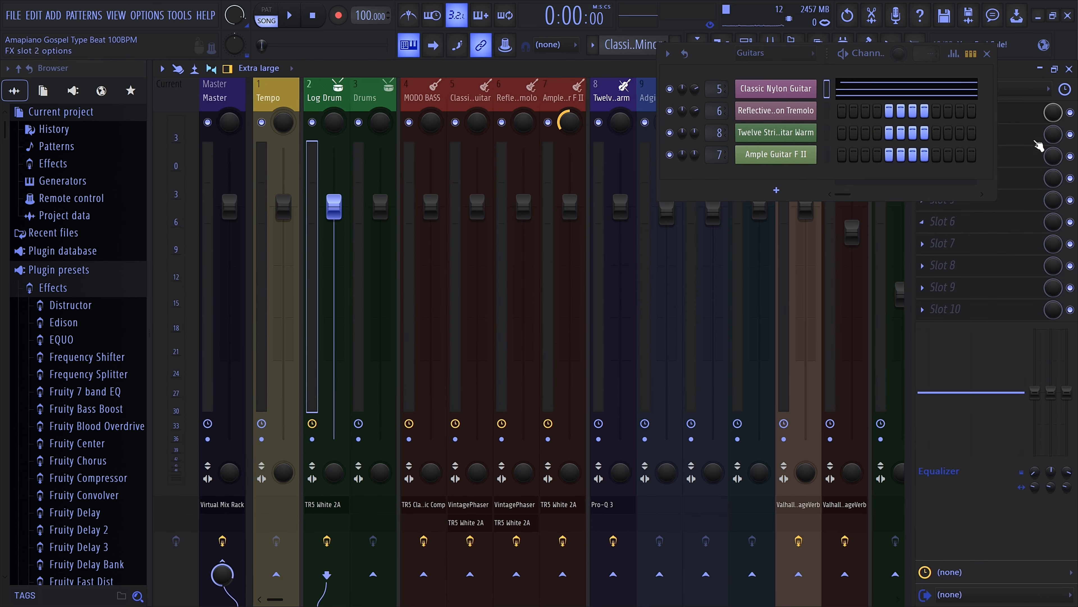
{"action": "left_click", "coordinate": [1056, 69]}
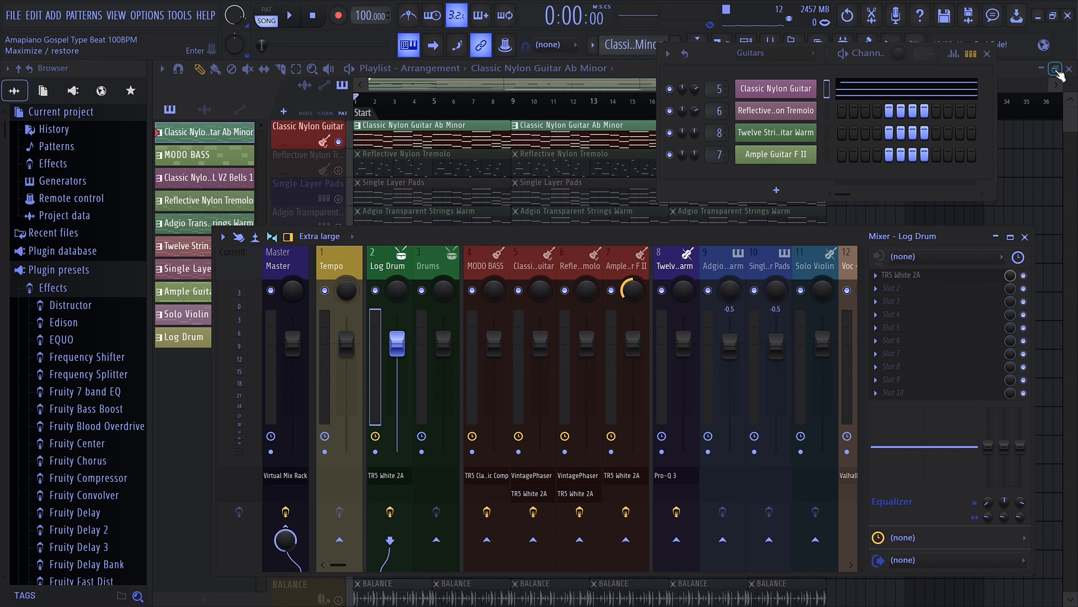
{"action": "left_click_drag", "start_coordinate": [609, 241], "coordinate": [524, 233]}
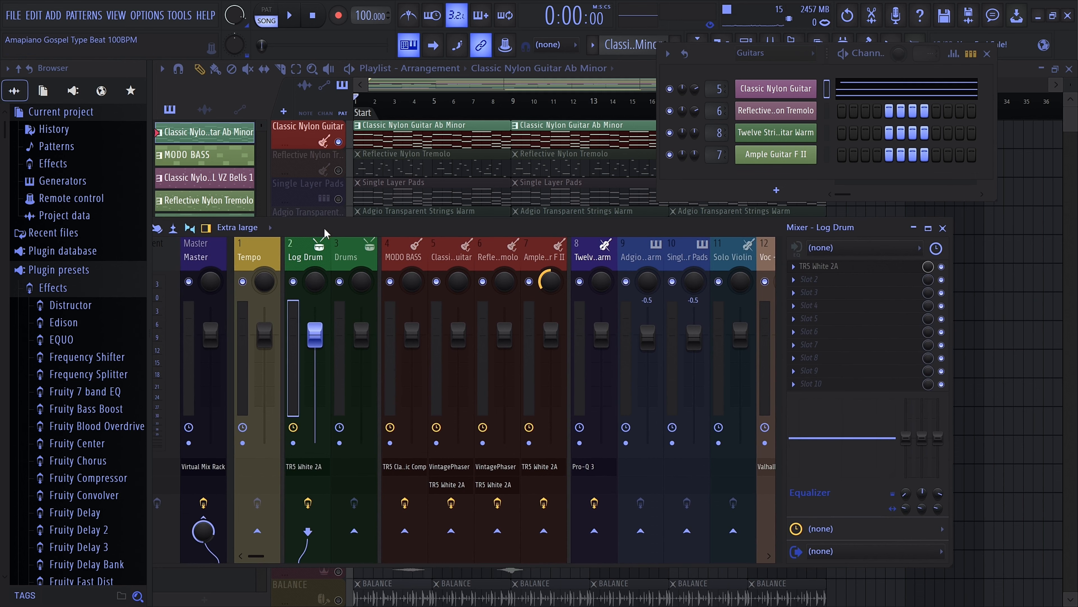
Detach the mixer into its own window and place it below the channel rack, over the playlist.
{"action": "left_click_drag", "start_coordinate": [327, 228], "coordinate": [105, 234]}
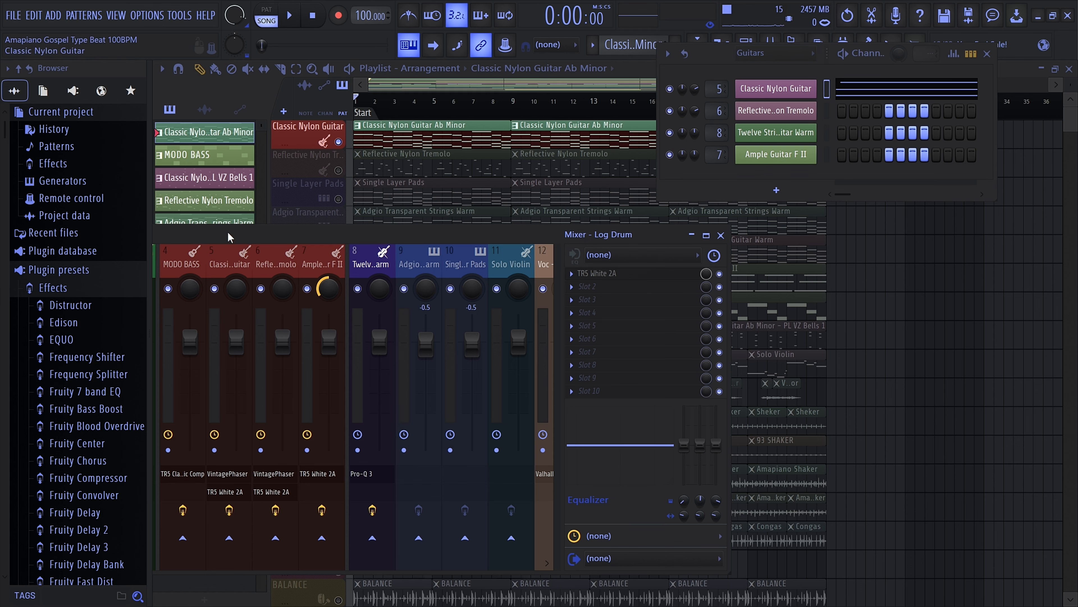
{"action": "left_click_drag", "start_coordinate": [228, 231], "coordinate": [479, 178]}
{"action": "left_click", "coordinate": [170, 183]}
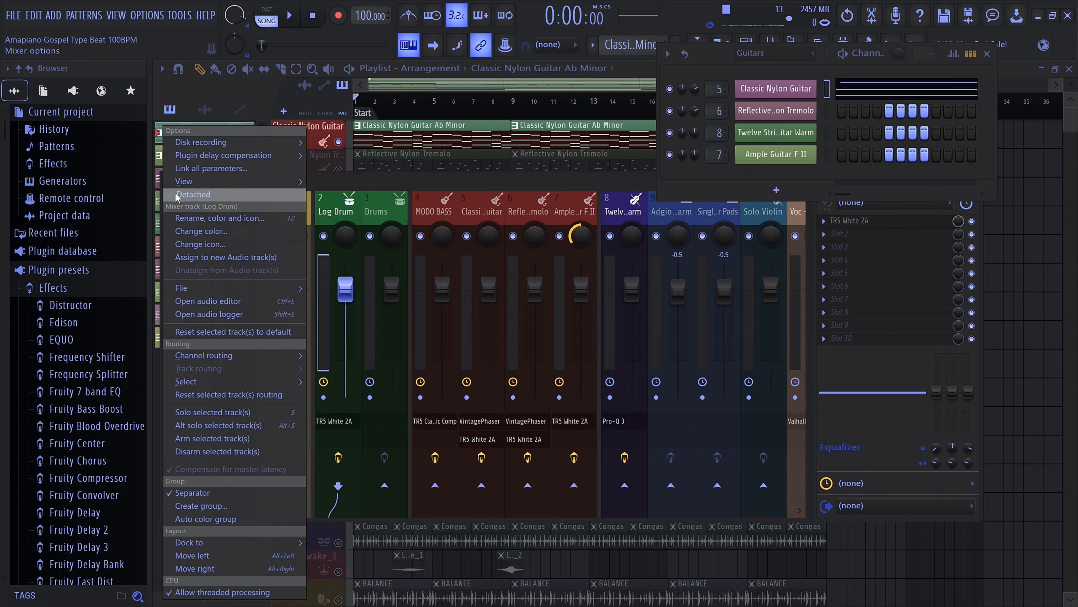
{"action": "left_click", "coordinate": [175, 193]}
{"action": "left_click_drag", "start_coordinate": [374, 182], "coordinate": [263, 284]}
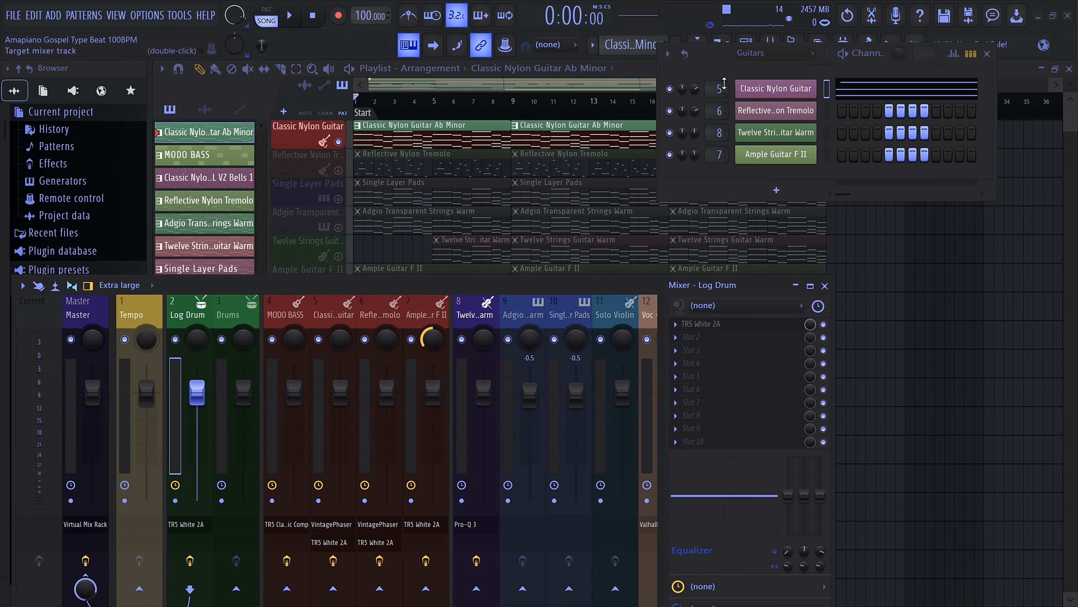
Select the Classic Nylon Guitar's mixer track 5 and adjust the channel rack's position above the mixer for comparing the routing.
{"action": "left_click_drag", "start_coordinate": [724, 54], "coordinate": [724, 83]}
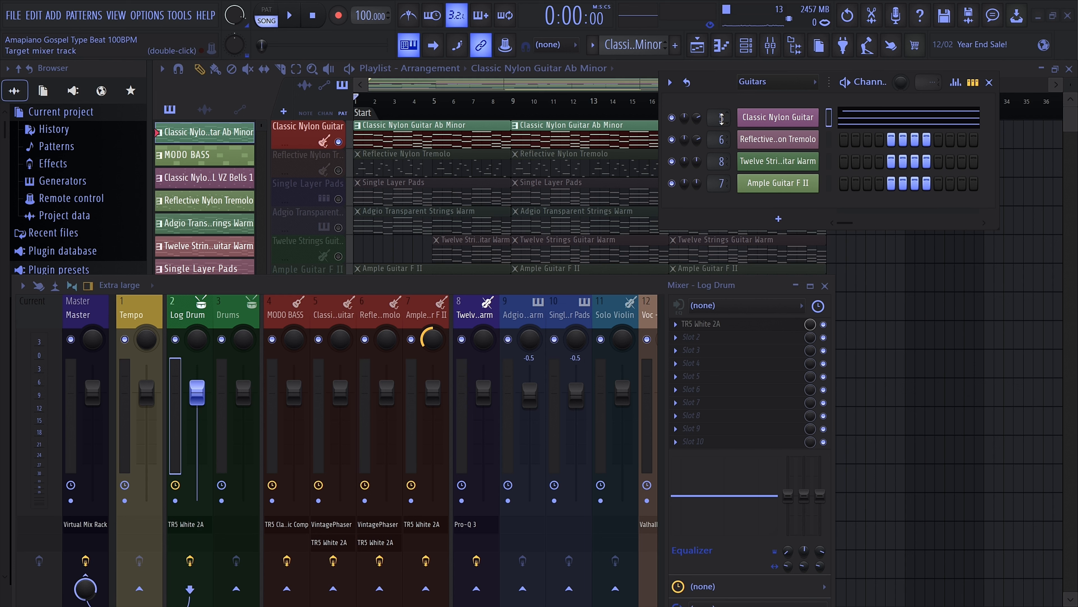
{"action": "left_click", "coordinate": [326, 317]}
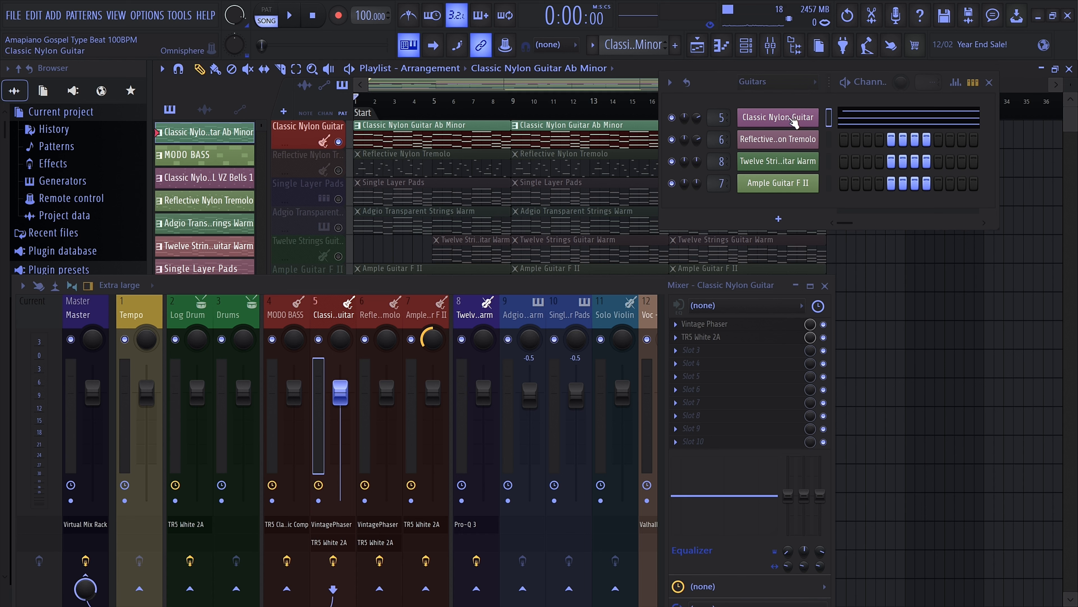
{"action": "left_click_drag", "start_coordinate": [717, 82], "coordinate": [715, 85]}
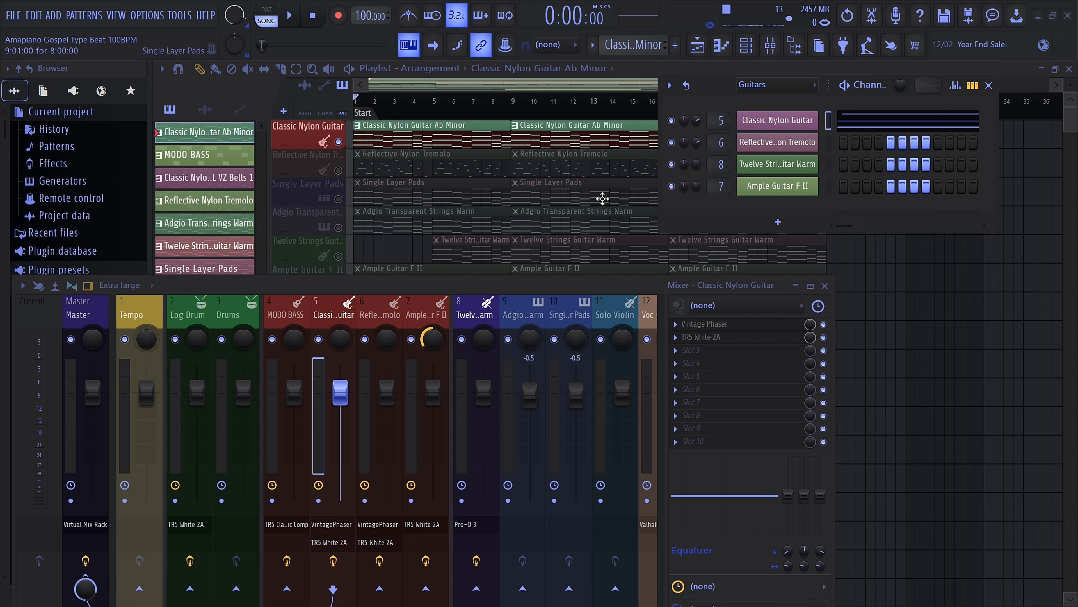
{"action": "left_click_drag", "start_coordinate": [712, 92], "coordinate": [694, 90]}
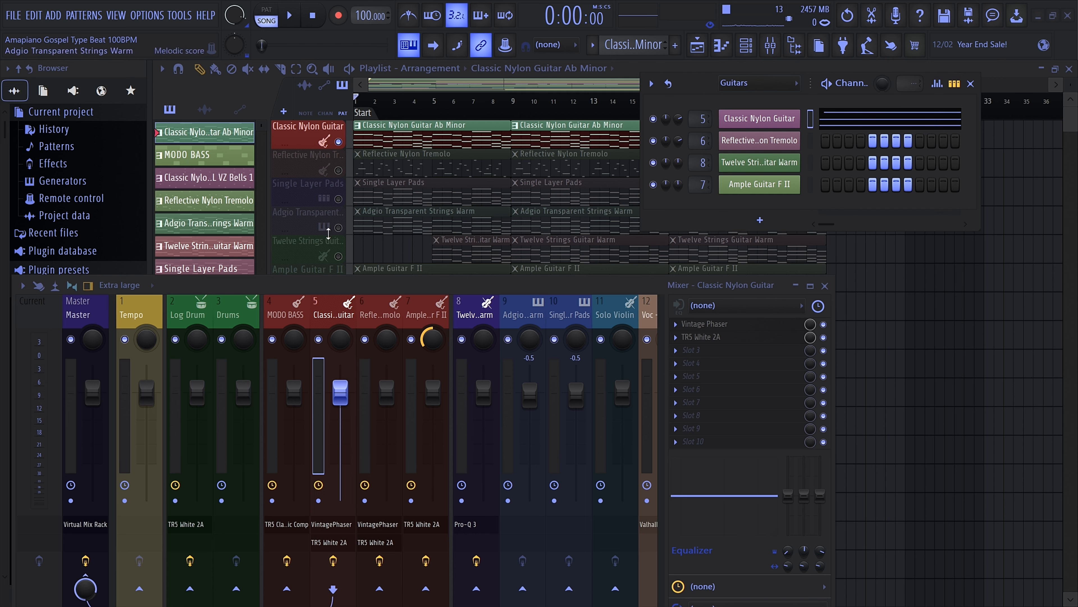
Turn off the mixer's detached mode and maximize it with the channel rack closed.
{"action": "left_click_drag", "start_coordinate": [461, 287], "coordinate": [538, 185]}
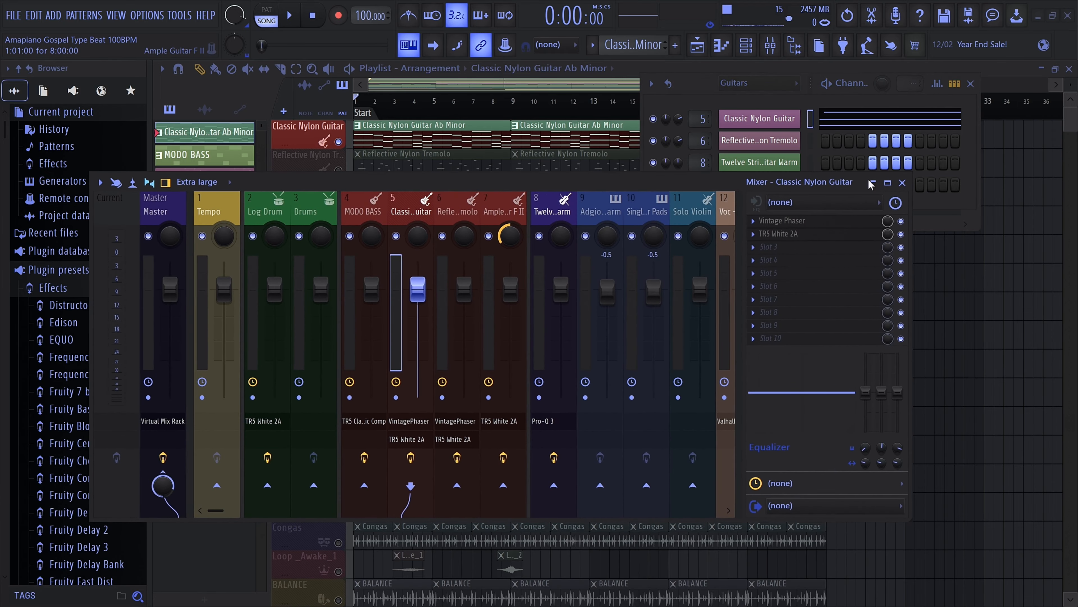
{"action": "left_click", "coordinate": [101, 182]}
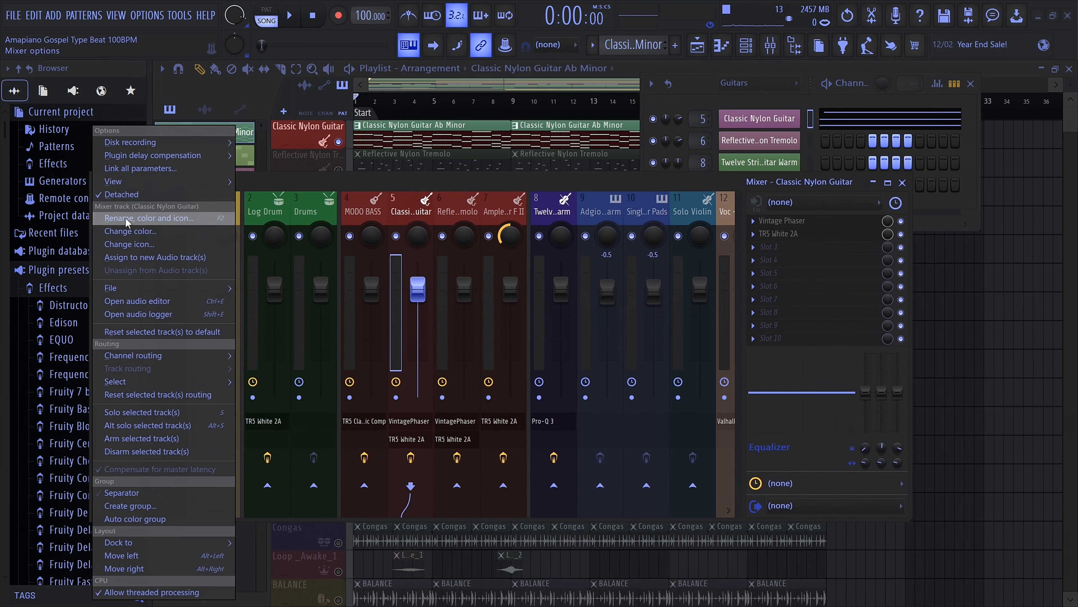
{"action": "left_click", "coordinate": [125, 195]}
{"action": "left_click", "coordinate": [971, 83]}
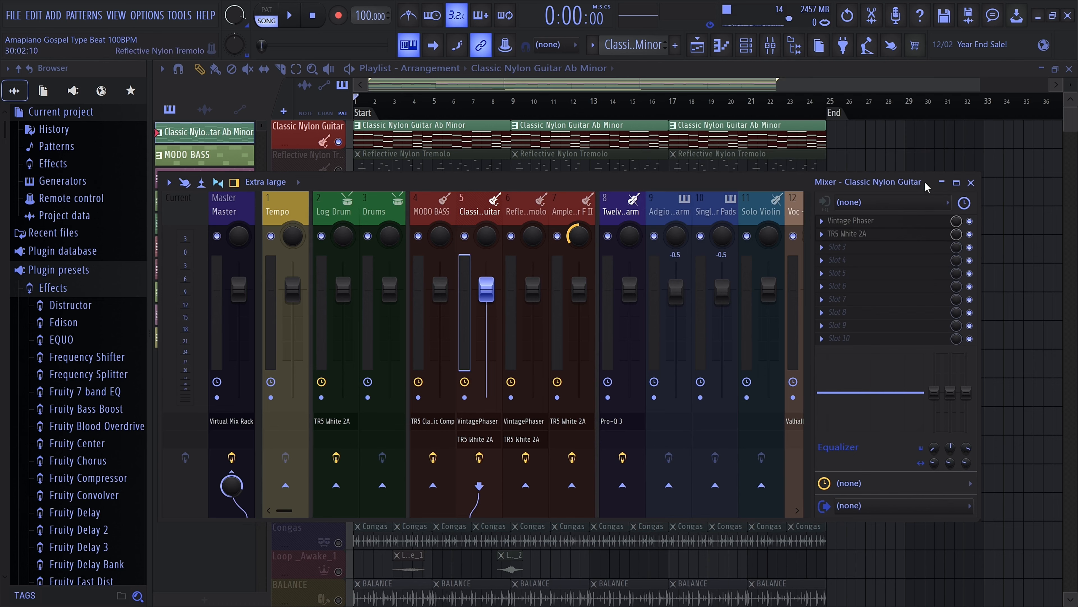
{"action": "left_click", "coordinate": [957, 182]}
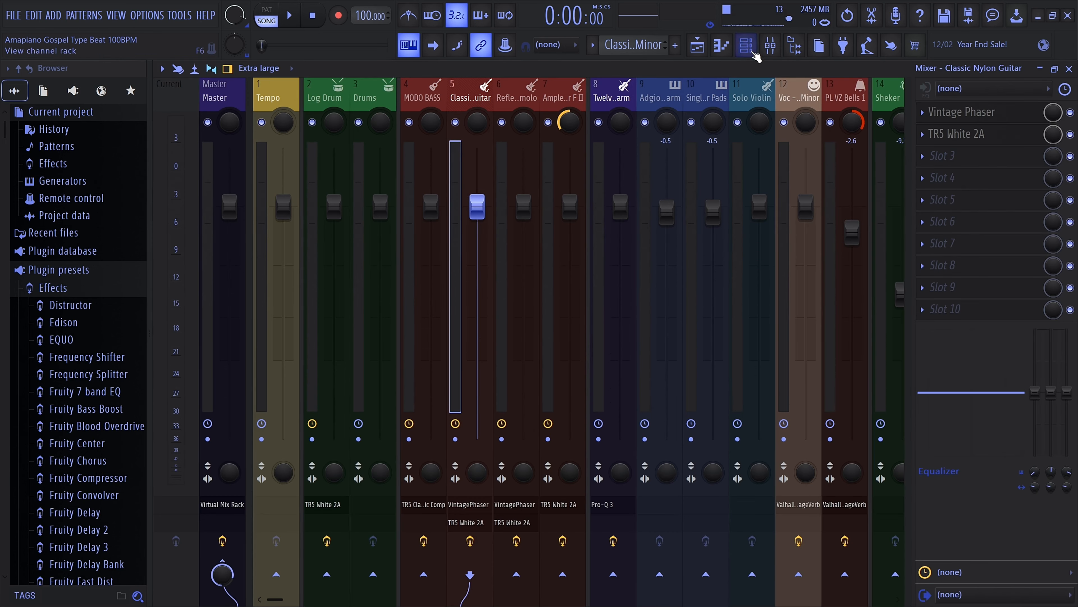
Switch from the mixer to the channel rack over the playlist, and back to the full-size mixer.
{"action": "left_click", "coordinate": [771, 45]}
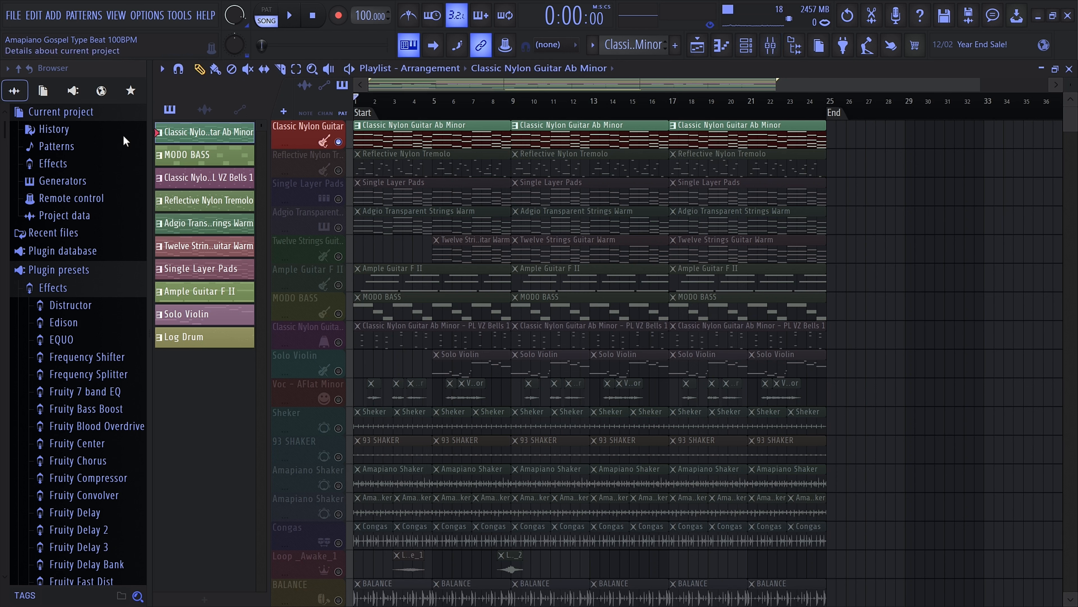
{"action": "left_click", "coordinate": [746, 45]}
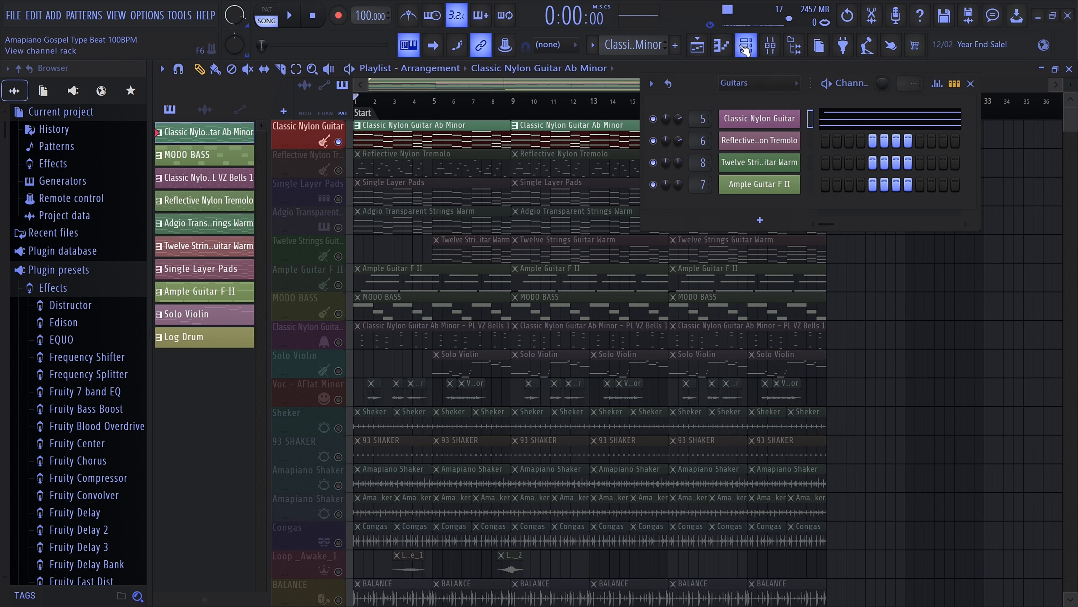
{"action": "left_click_drag", "start_coordinate": [694, 80], "coordinate": [538, 164]}
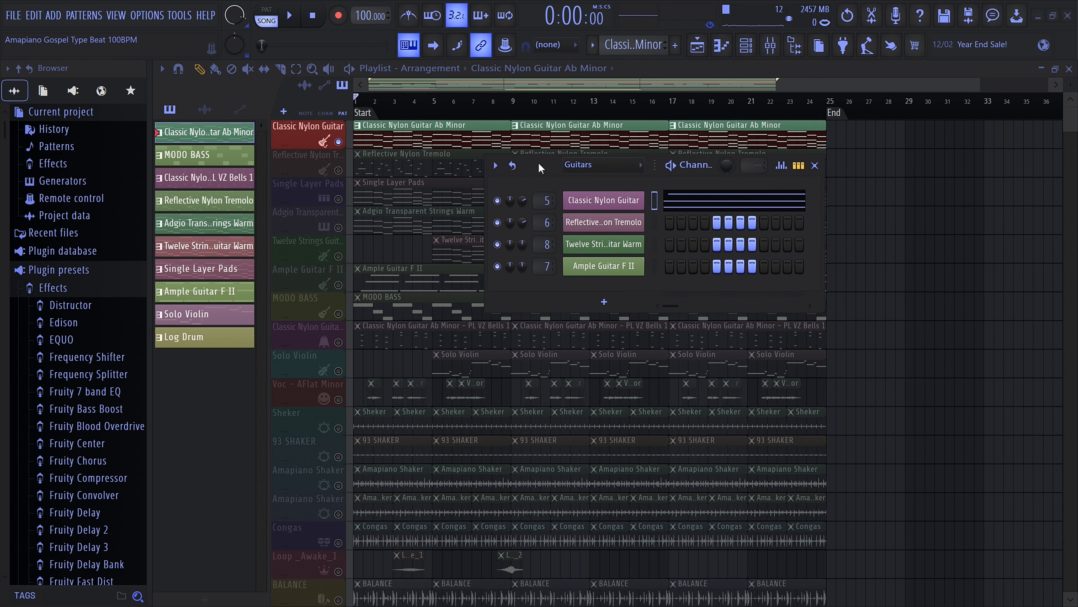
{"action": "left_click", "coordinate": [815, 165]}
{"action": "left_click", "coordinate": [770, 45]}
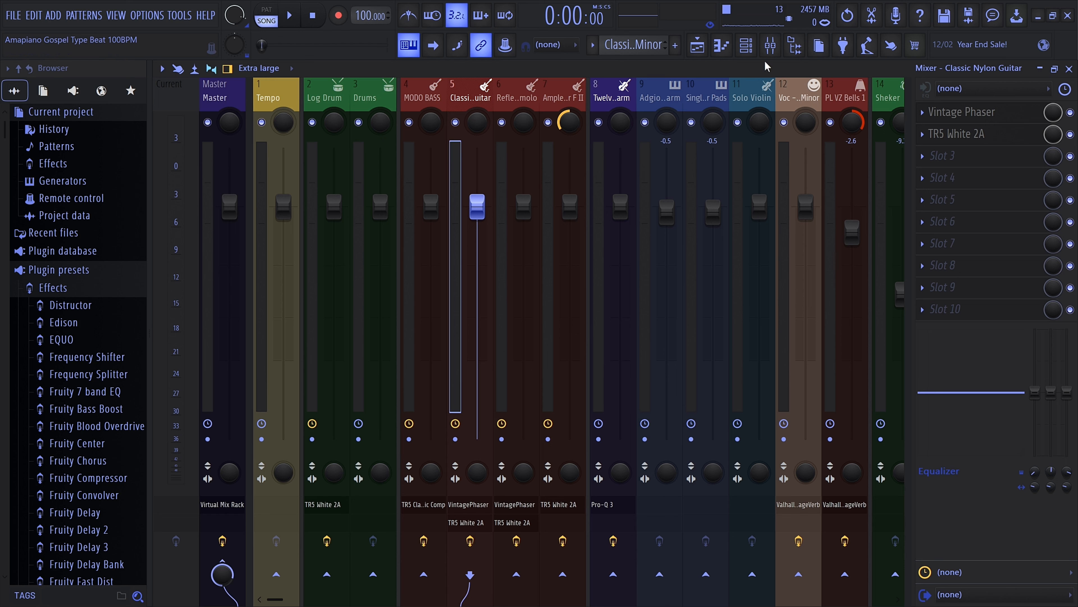
Restore the mixer to a detached floating window below the channel rack and show the rack again.
{"action": "left_click", "coordinate": [1055, 69]}
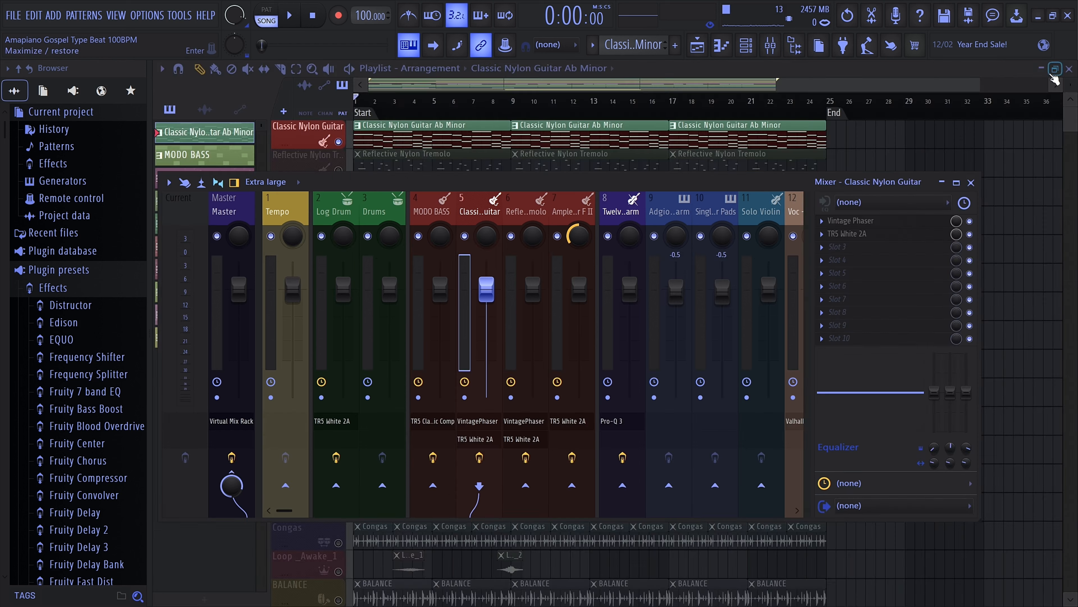
{"action": "left_click", "coordinate": [169, 182]}
{"action": "left_click", "coordinate": [191, 194]}
{"action": "left_click_drag", "start_coordinate": [339, 184], "coordinate": [261, 244]}
{"action": "left_click", "coordinate": [750, 47]}
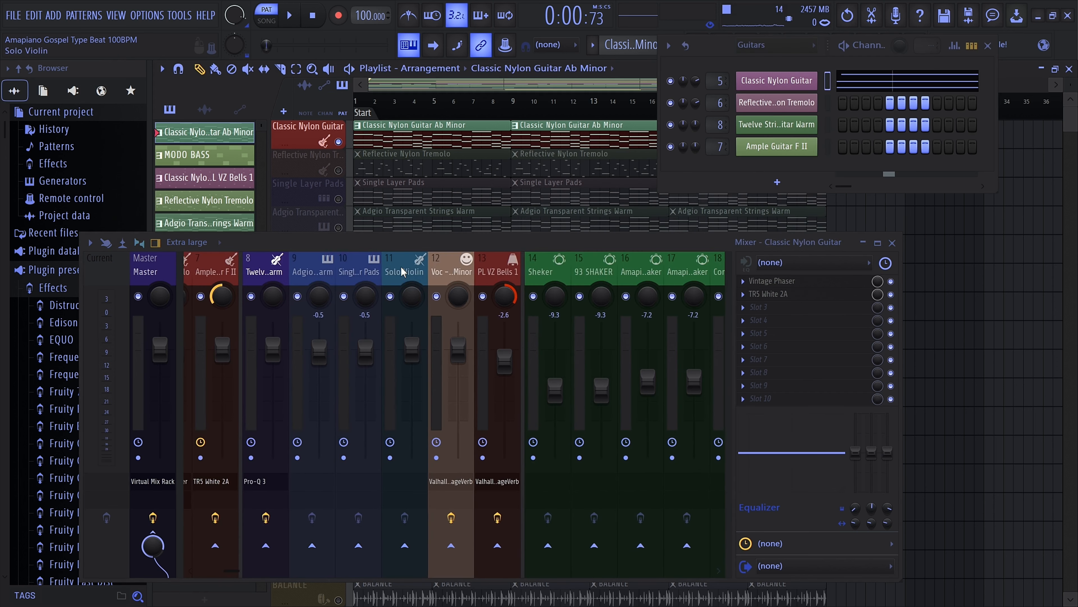
Look through the mixer inserts by selecting Sheker, 93 SHAKER, Amapiano Shaker, Voc and Solo Violin, and return to the first tracks.
{"action": "scroll", "coordinate": [402, 272], "scroll_direction": "down", "scroll_amount": 3}
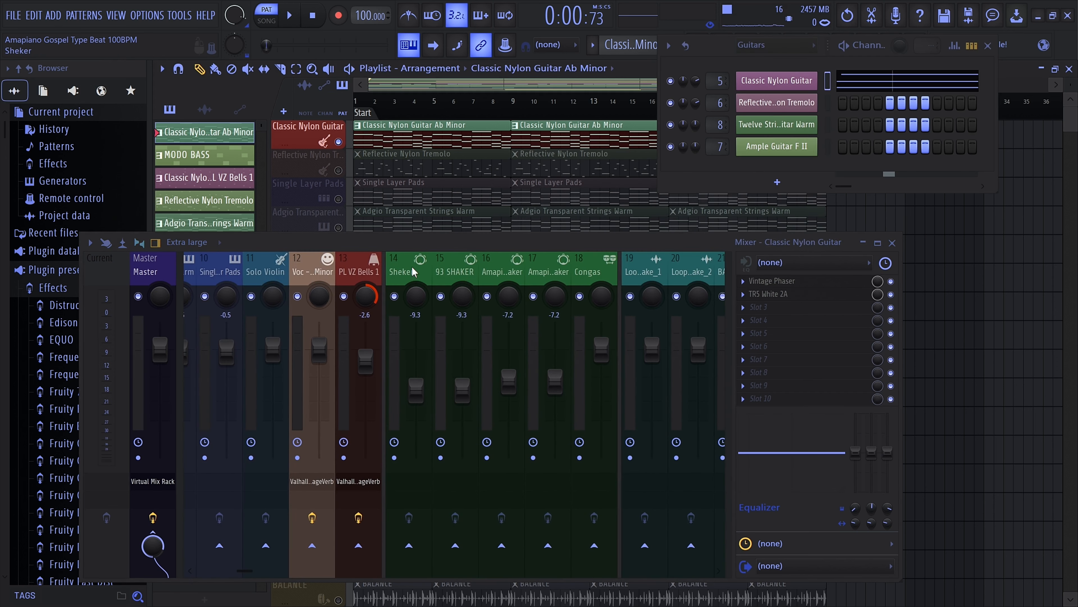
{"action": "left_click", "coordinate": [412, 268]}
{"action": "left_click", "coordinate": [463, 272]}
{"action": "left_click", "coordinate": [551, 272]}
{"action": "left_click", "coordinate": [313, 274]}
{"action": "left_click", "coordinate": [265, 273]}
{"action": "scroll", "coordinate": [263, 273], "scroll_direction": "up", "scroll_amount": 5}
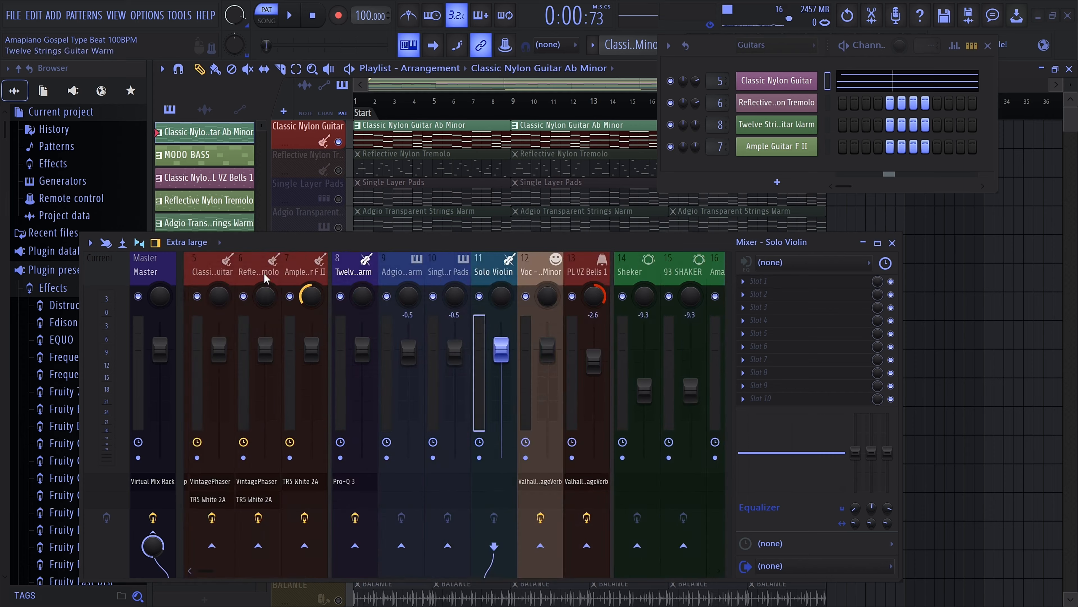
{"action": "scroll", "coordinate": [264, 273], "scroll_direction": "up", "scroll_amount": 4}
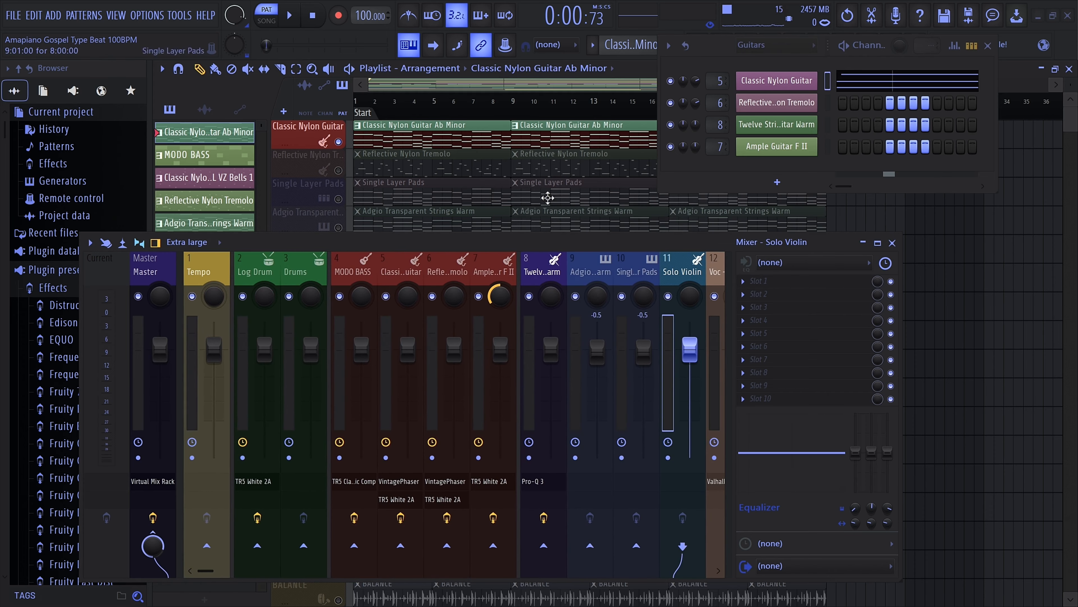
Select the Classic Nylon Guitar mixer track, raise the mixer window, and reset the track's volume fader after a slight nudge.
{"action": "left_click", "coordinate": [398, 267]}
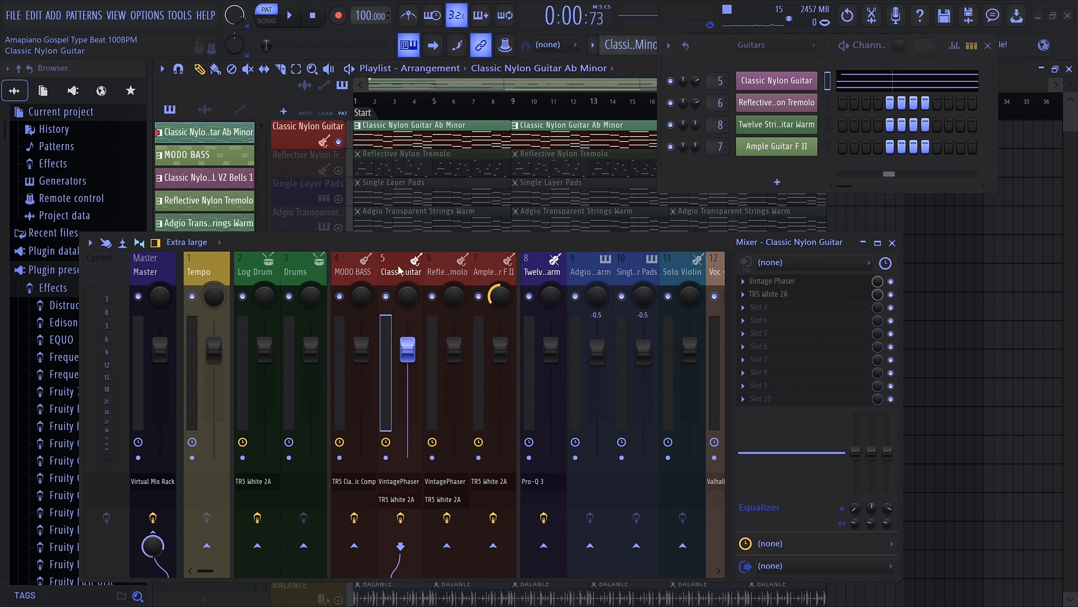
{"action": "left_click_drag", "start_coordinate": [400, 243], "coordinate": [386, 166]}
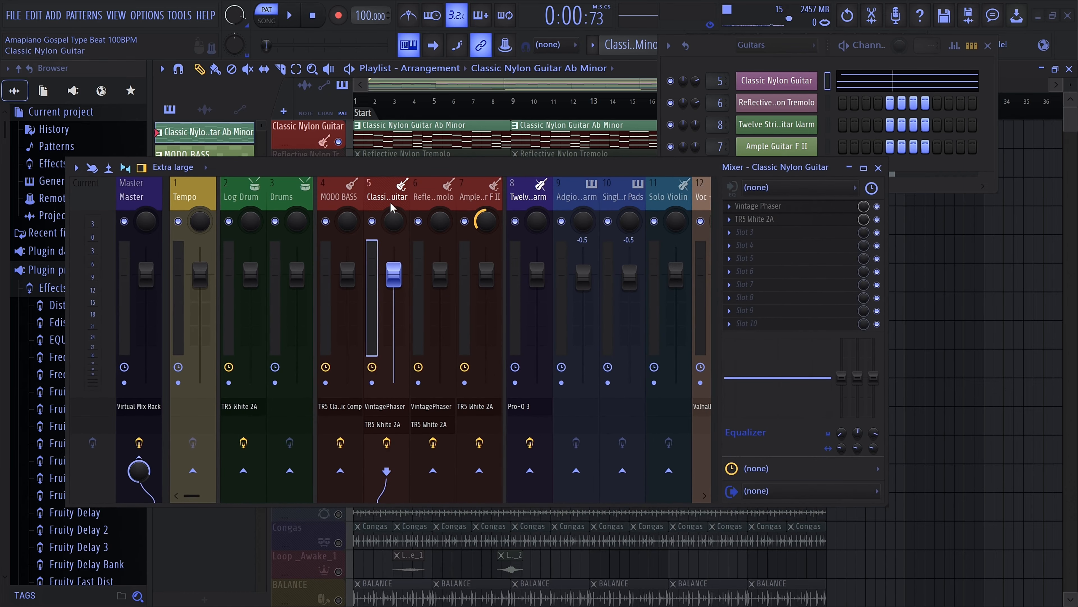
{"action": "left_click_drag", "start_coordinate": [394, 293], "coordinate": [395, 296]}
{"action": "right_click", "coordinate": [395, 297]}
{"action": "left_click", "coordinate": [406, 302]}
Show the Vintage Phaser effect on the Classic Nylon Guitar mixer track and close its window.
{"action": "left_click", "coordinate": [795, 210]}
{"action": "left_click_drag", "start_coordinate": [797, 528], "coordinate": [542, 165]}
{"action": "left_click", "coordinate": [829, 143]}
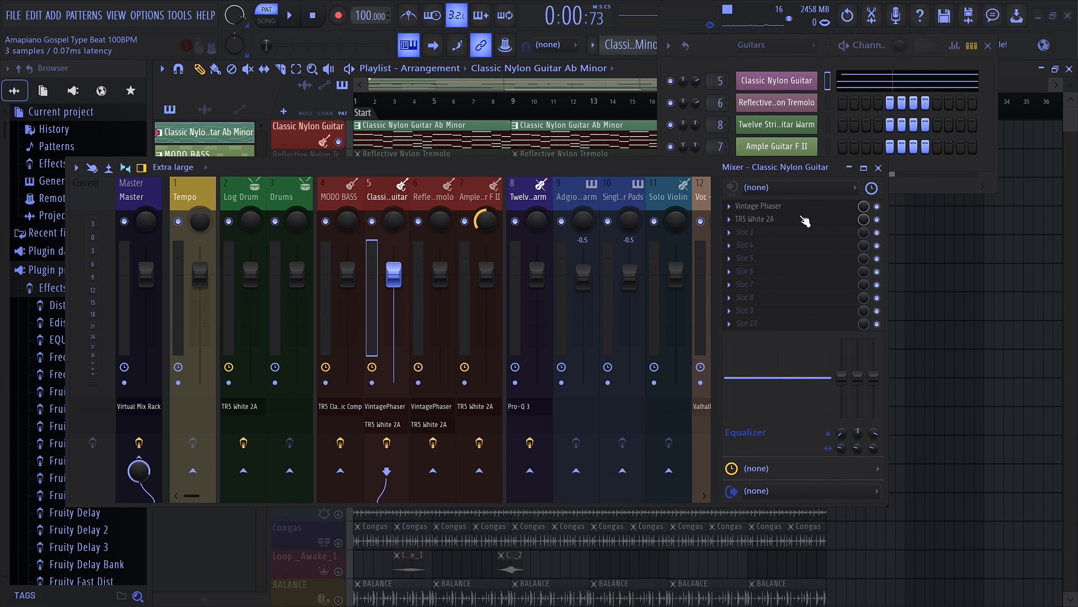
Examine the TR5 White 2A compressor on the Classic Nylon Guitar mixer track, moving its window into view before closing it.
{"action": "left_click", "coordinate": [804, 221]}
{"action": "left_click_drag", "start_coordinate": [652, 187], "coordinate": [515, 178]}
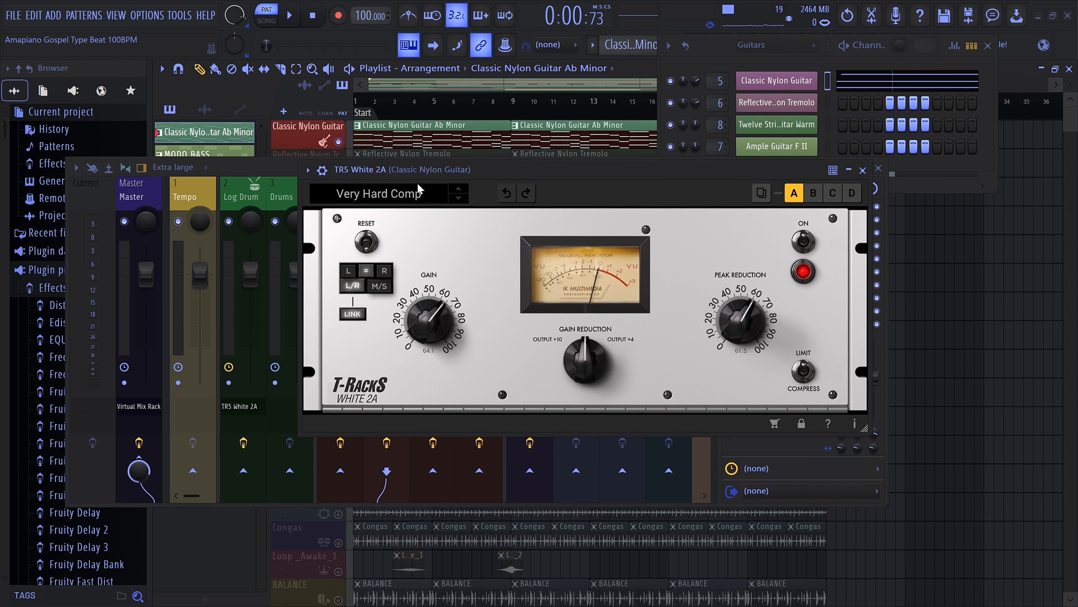
{"action": "left_click_drag", "start_coordinate": [436, 174], "coordinate": [393, 191]}
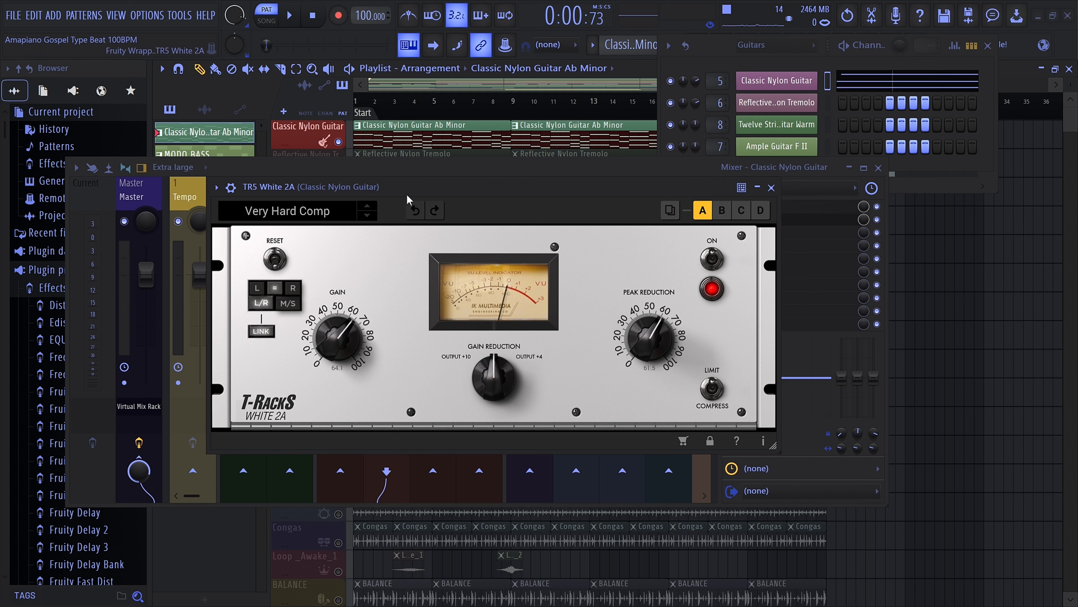
{"action": "left_click", "coordinate": [771, 187]}
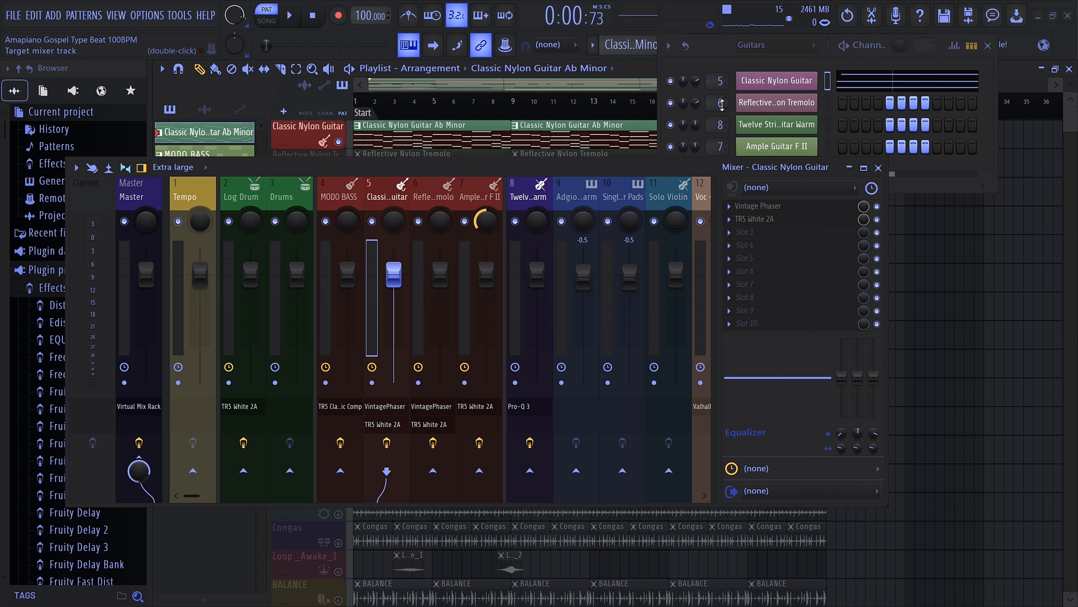
Select the Reflective Nylon Tremolo mixer track, dismiss its name editor, and select the Ample Guitar F II track.
{"action": "left_click", "coordinate": [710, 108]}
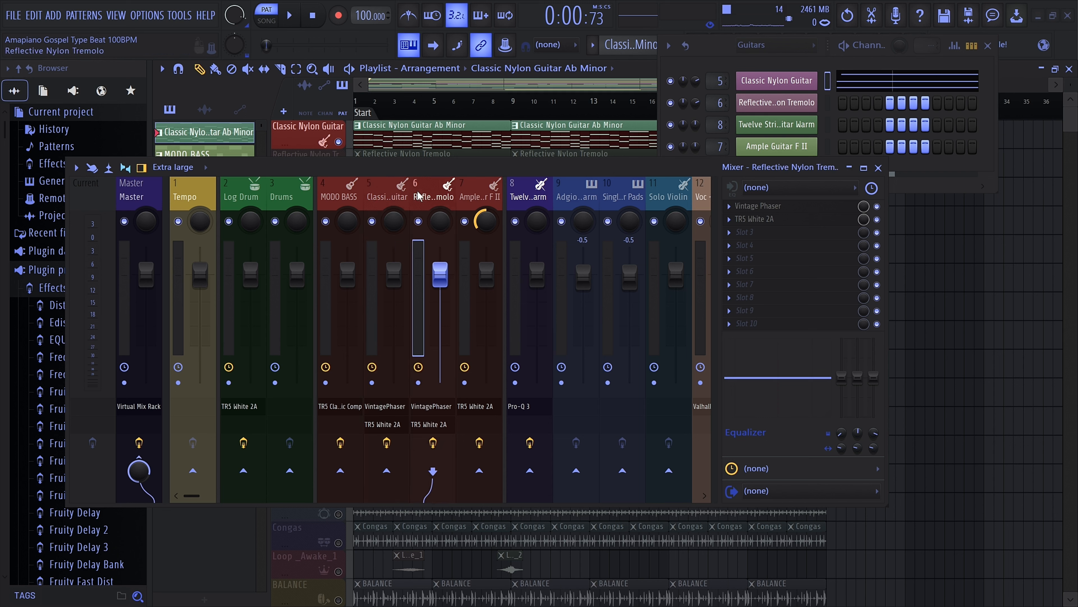
{"action": "left_click", "coordinate": [785, 109], "text": "shift"}
{"action": "left_click", "coordinate": [798, 121]}
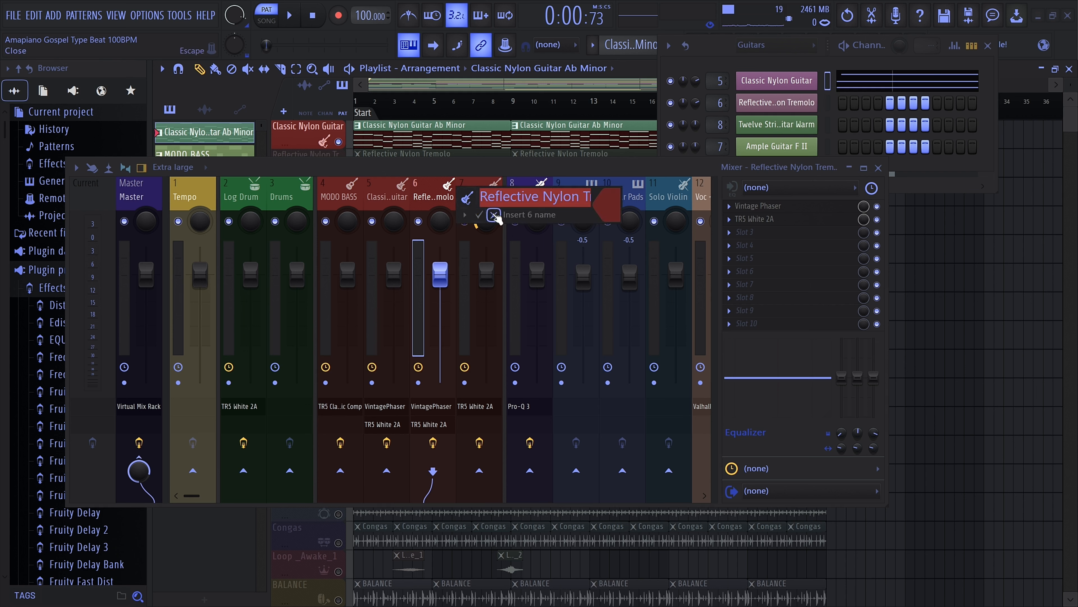
{"action": "left_click", "coordinate": [480, 204]}
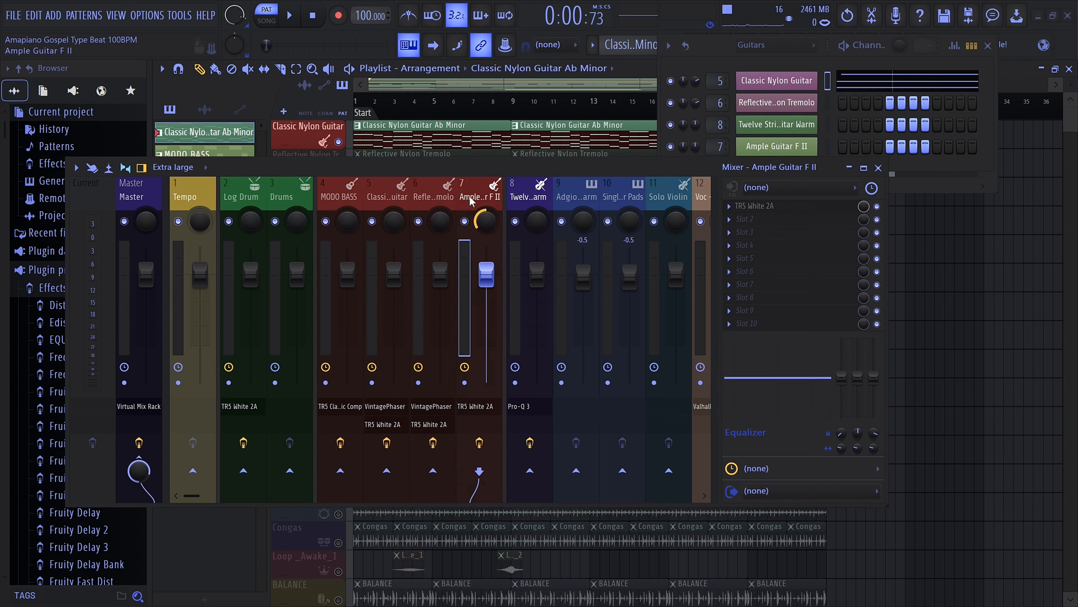
Lower the mixer window, unmute the Reflective Nylon Tremolo playlist track and select its pattern.
{"action": "left_click_drag", "start_coordinate": [517, 168], "coordinate": [529, 267]}
{"action": "left_click", "coordinate": [339, 170]}
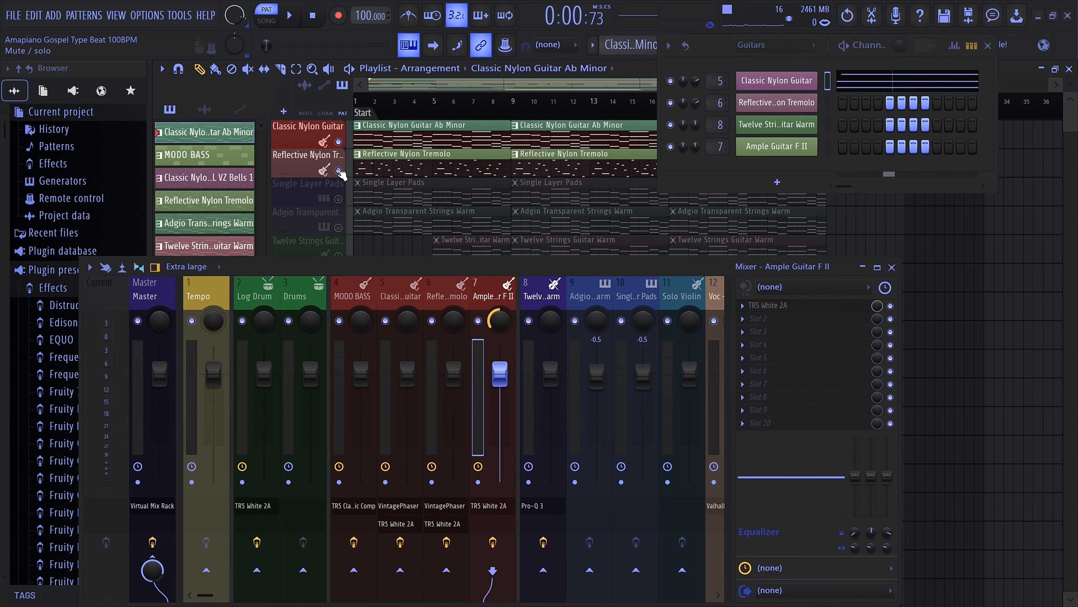
{"action": "left_click", "coordinate": [399, 162]}
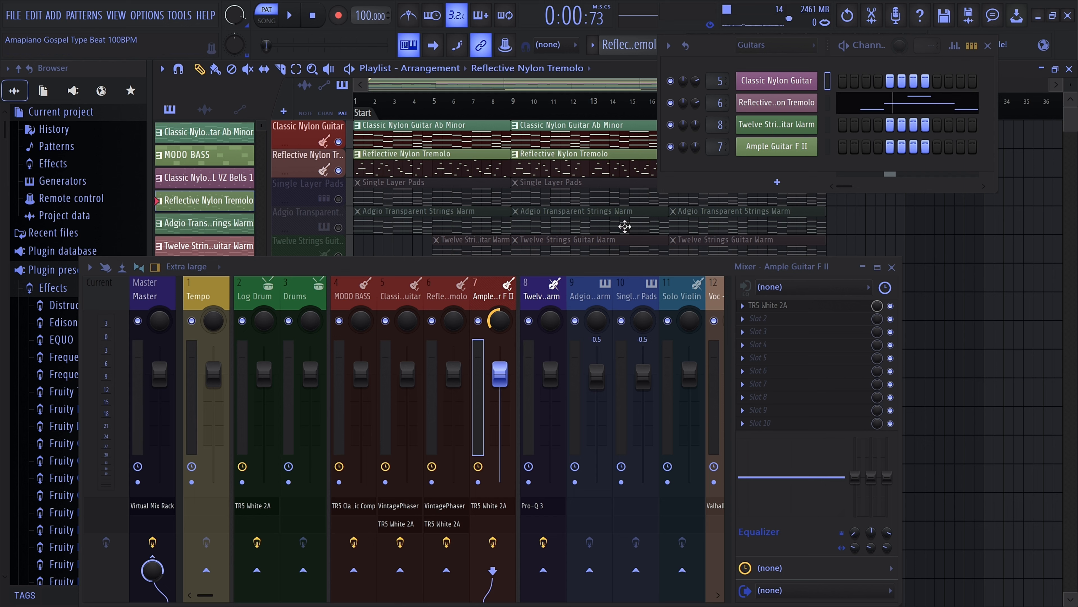
Unmute the Single Layer Pads playlist track, and select its pattern and its mixer track 10.
{"action": "left_click", "coordinate": [338, 199]}
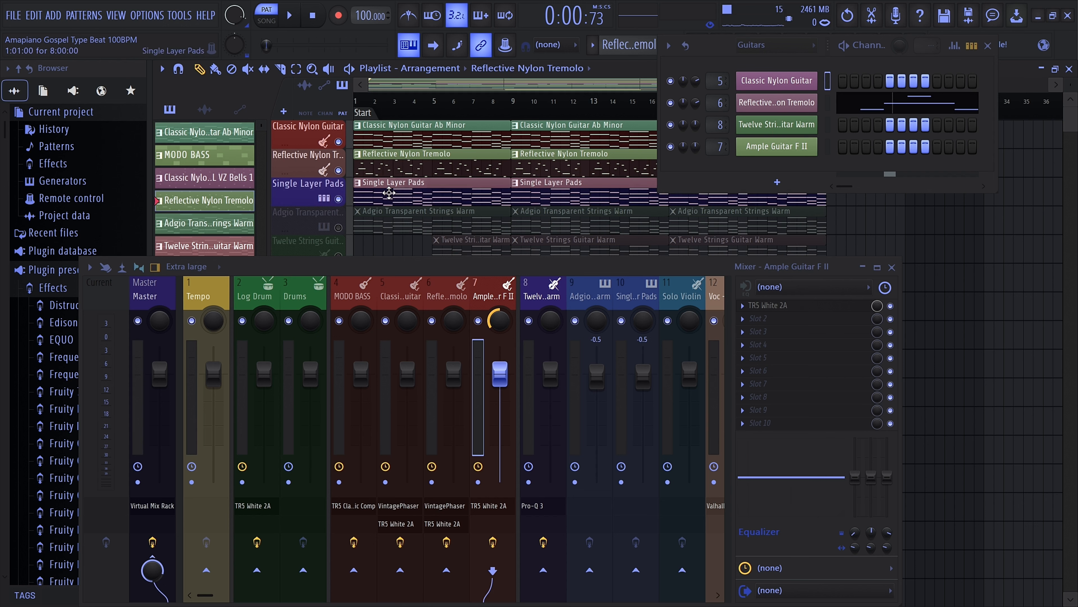
{"action": "left_click", "coordinate": [388, 192]}
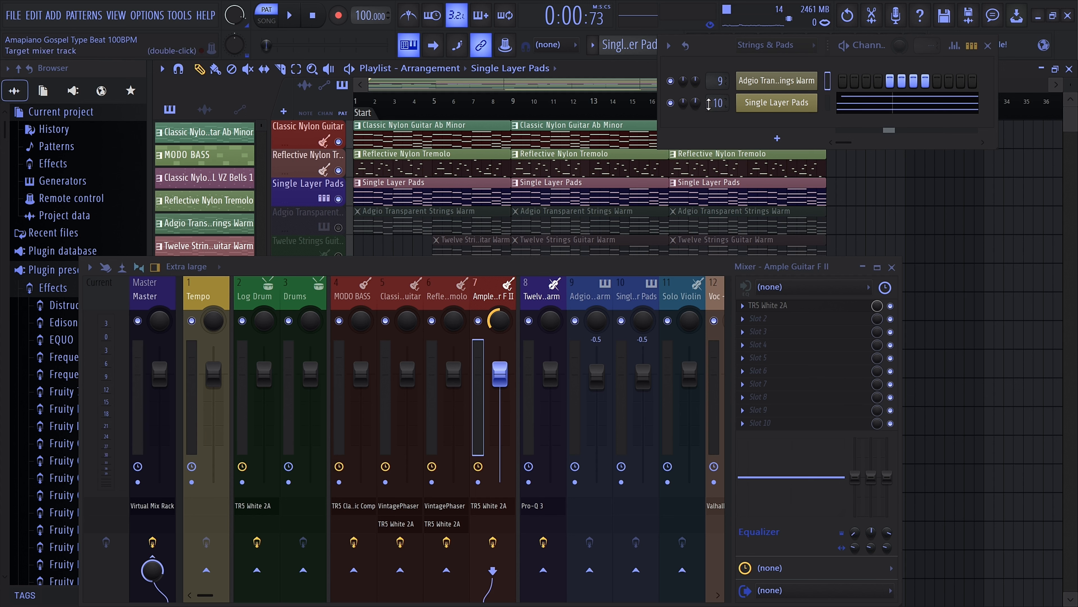
{"action": "scroll", "coordinate": [500, 295], "scroll_direction": "right", "scroll_amount": 3}
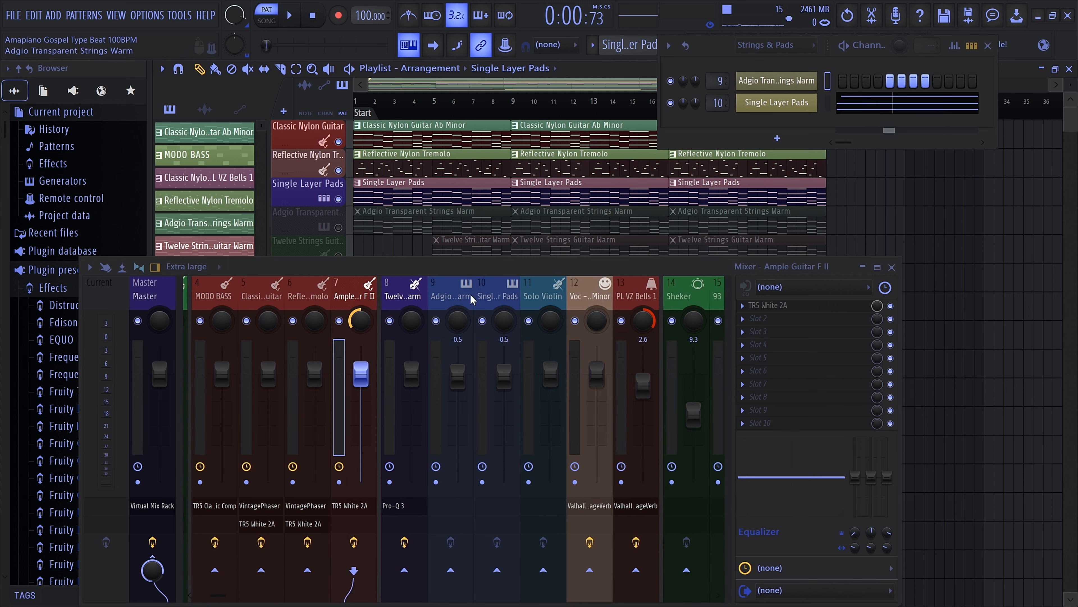
{"action": "left_click", "coordinate": [500, 295]}
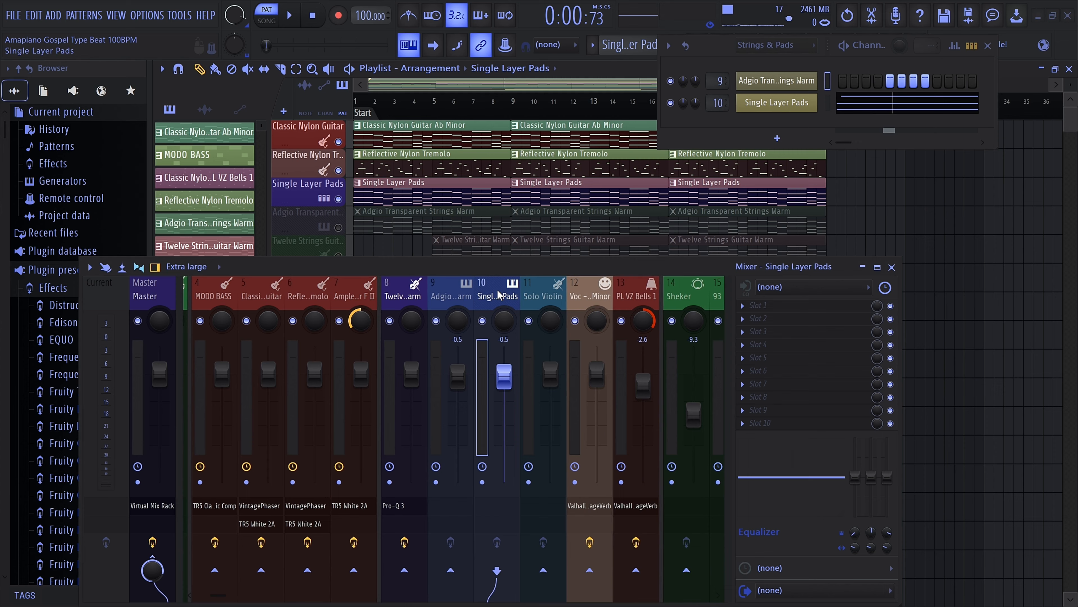
Maximize the mixer, turn off its detached mode, and close the Strings & Pads channel rack.
{"action": "left_click", "coordinate": [877, 267]}
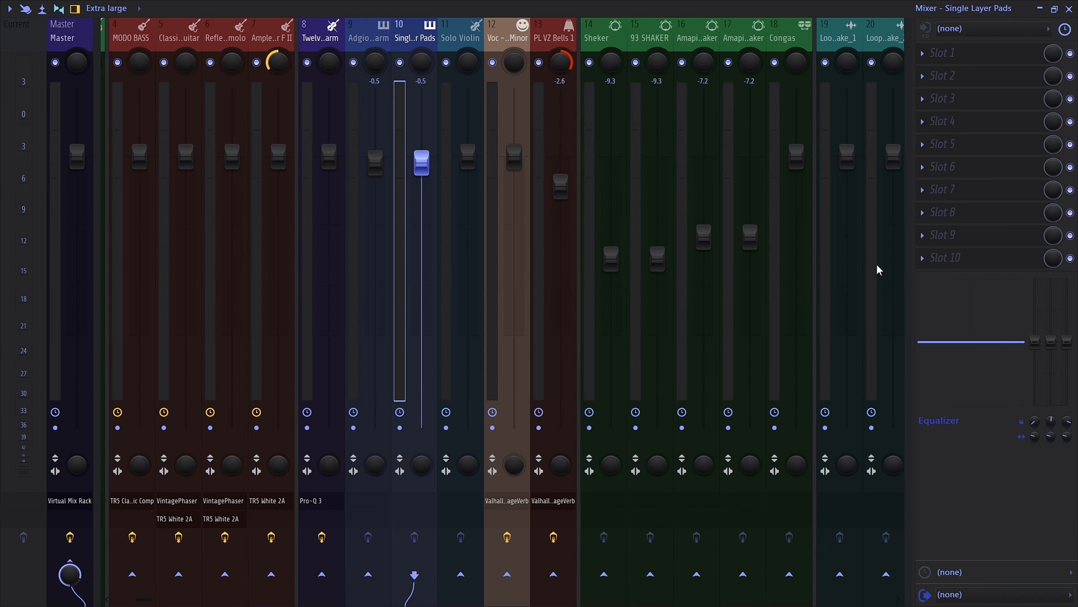
{"action": "left_click", "coordinate": [9, 8]}
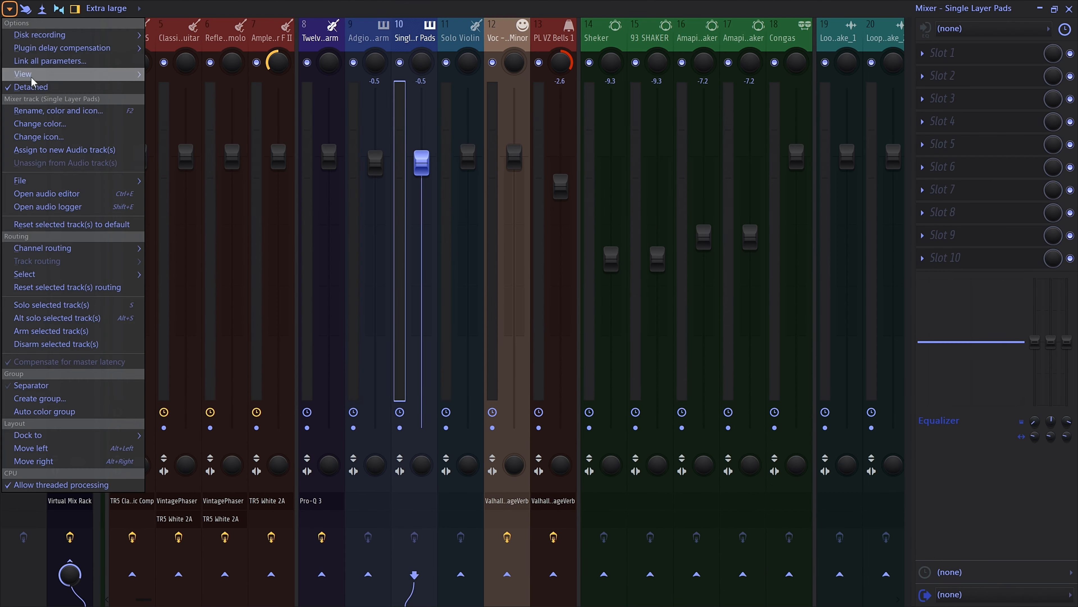
{"action": "left_click", "coordinate": [30, 87]}
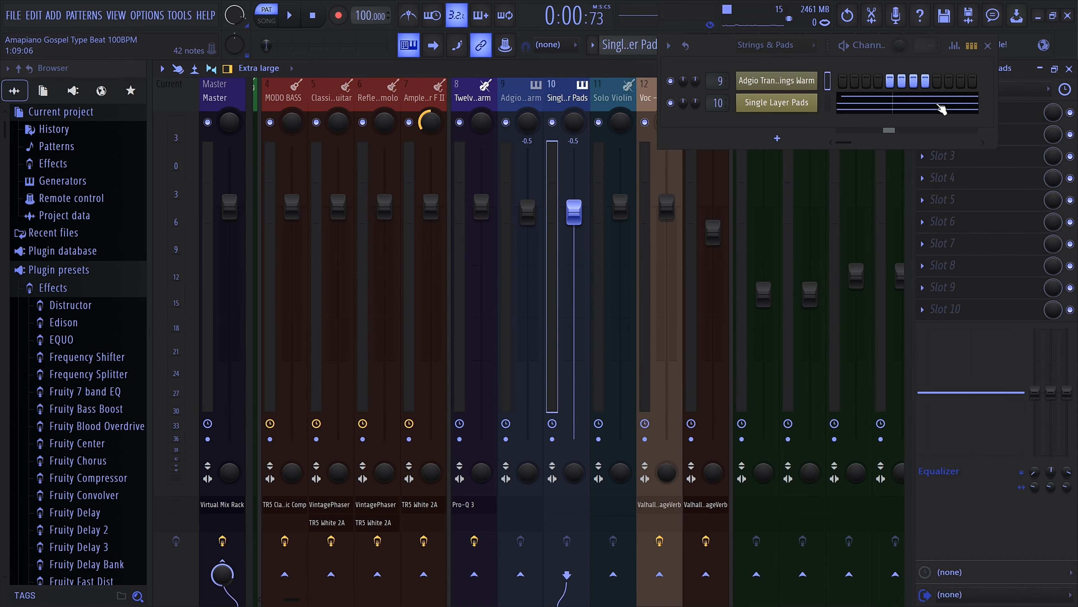
{"action": "left_click", "coordinate": [988, 45]}
Look through all mixer tracks from Tempo to BALANCE, selecting the Master, Log Drum and Classic Nylon Guitar tracks along the way.
{"action": "scroll", "coordinate": [368, 97], "scroll_direction": "down", "scroll_amount": 6}
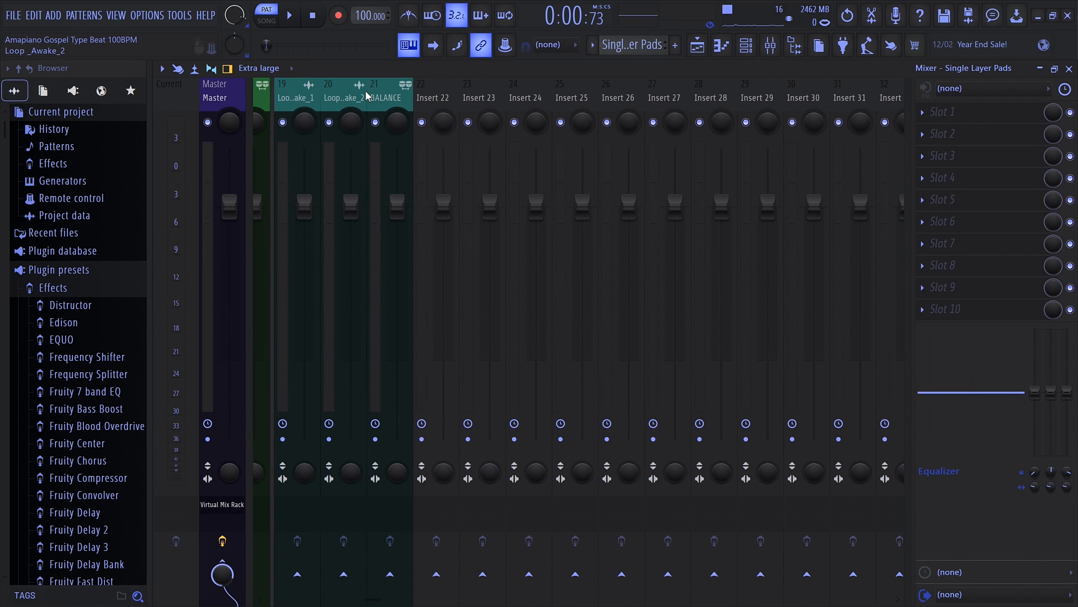
{"action": "scroll", "coordinate": [553, 91], "scroll_direction": "up", "scroll_amount": 5}
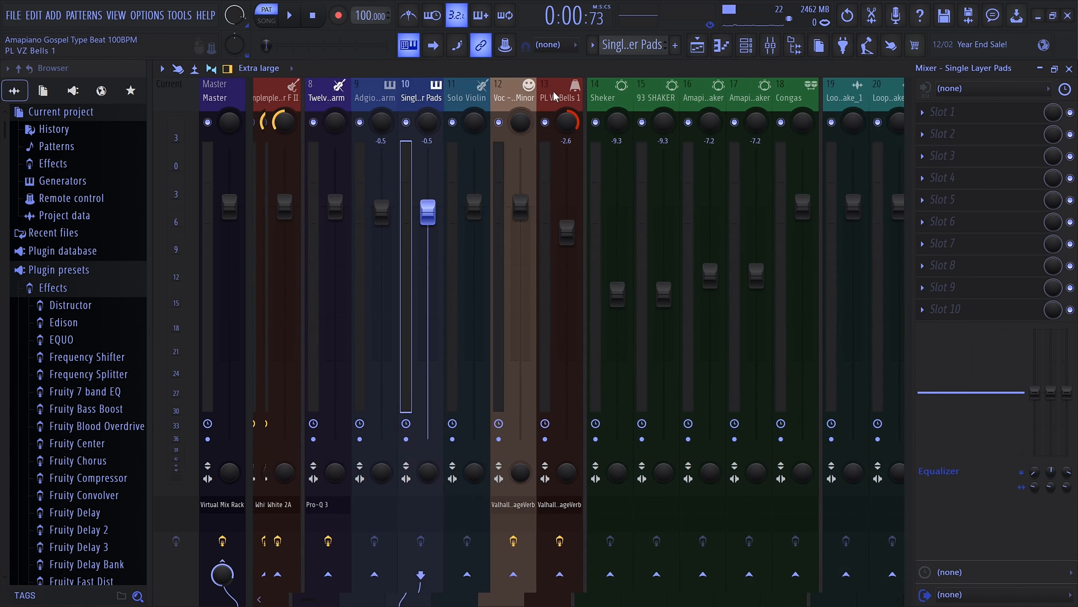
{"action": "scroll", "coordinate": [554, 91], "scroll_direction": "up", "scroll_amount": 3}
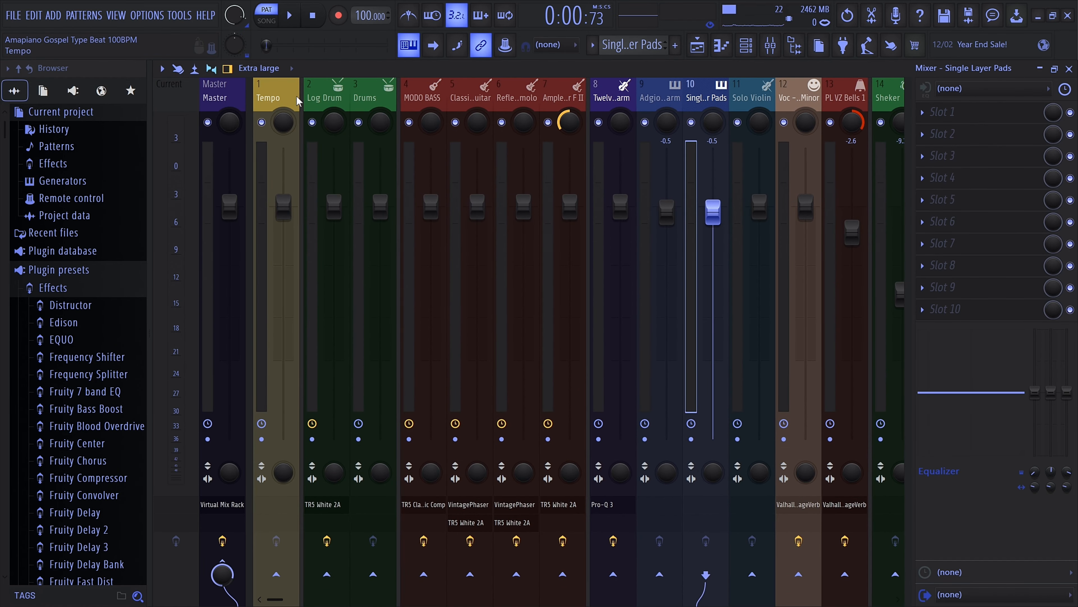
{"action": "left_click", "coordinate": [227, 100]}
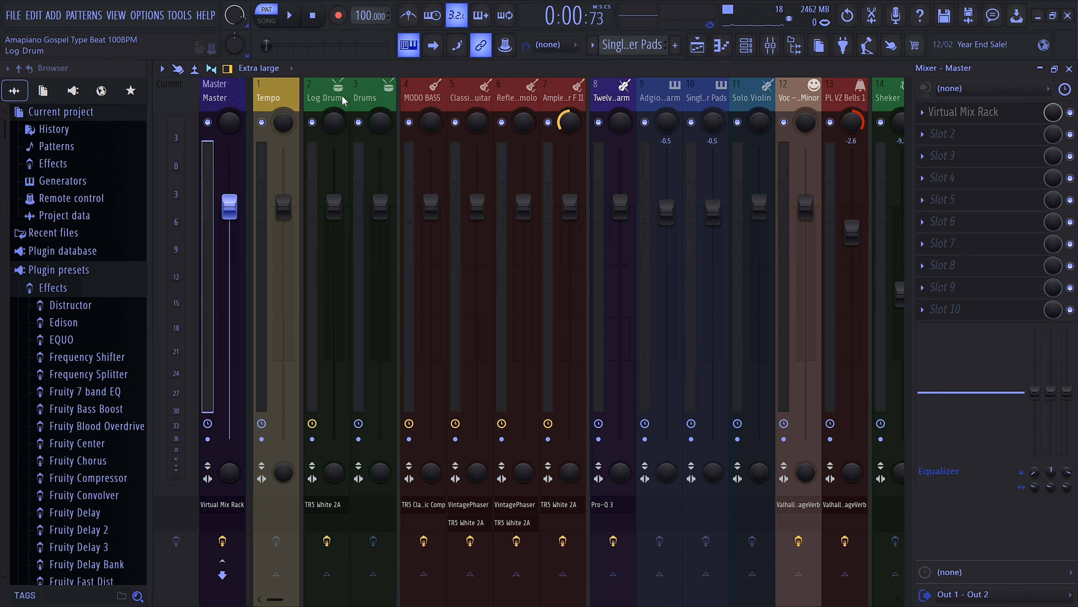
{"action": "left_click", "coordinate": [325, 98]}
{"action": "left_click", "coordinate": [233, 92]}
{"action": "left_click", "coordinate": [491, 94]}
{"action": "scroll", "coordinate": [492, 97], "scroll_direction": "down", "scroll_amount": 5}
{"action": "scroll", "coordinate": [493, 100], "scroll_direction": "down", "scroll_amount": 1}
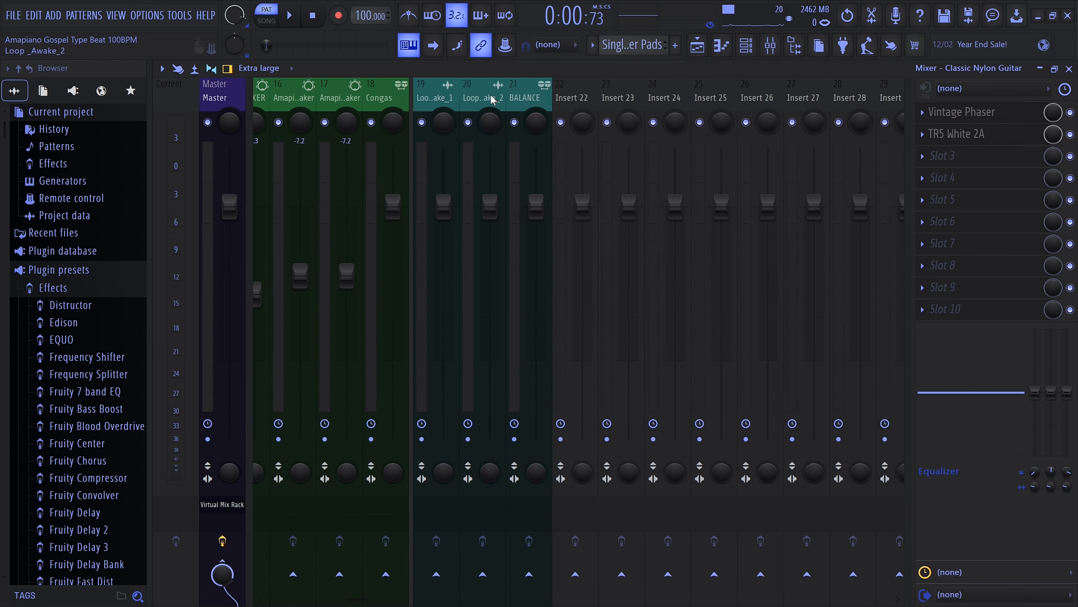
{"action": "scroll", "coordinate": [492, 100], "scroll_direction": "up", "scroll_amount": 8}
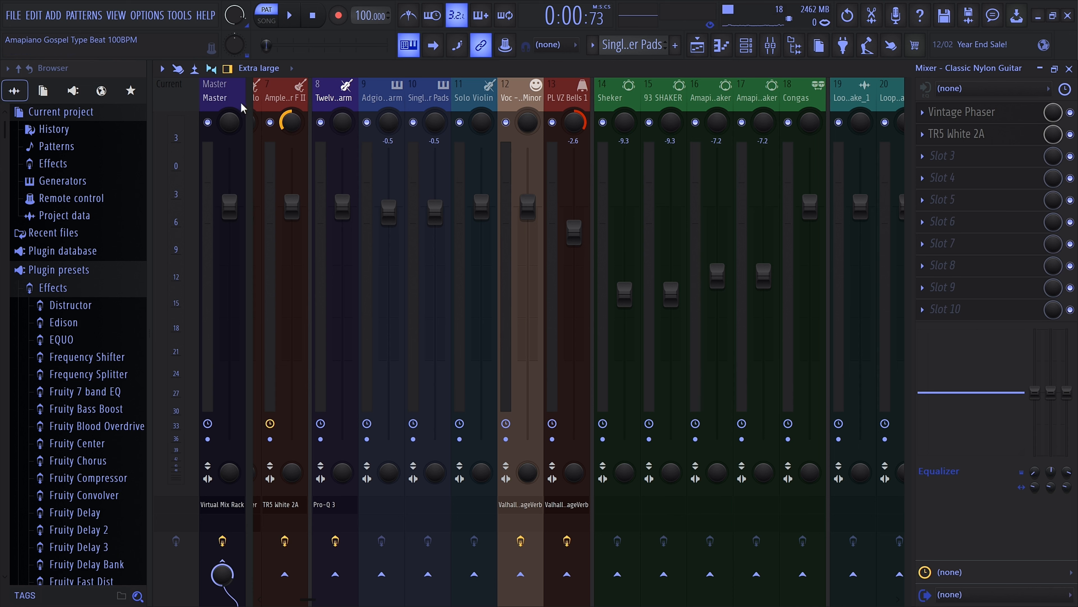
Examine the Trimmer module in the Master track's Virtual Mix Rack, moving the plugin window before closing it.
{"action": "left_click", "coordinate": [214, 99]}
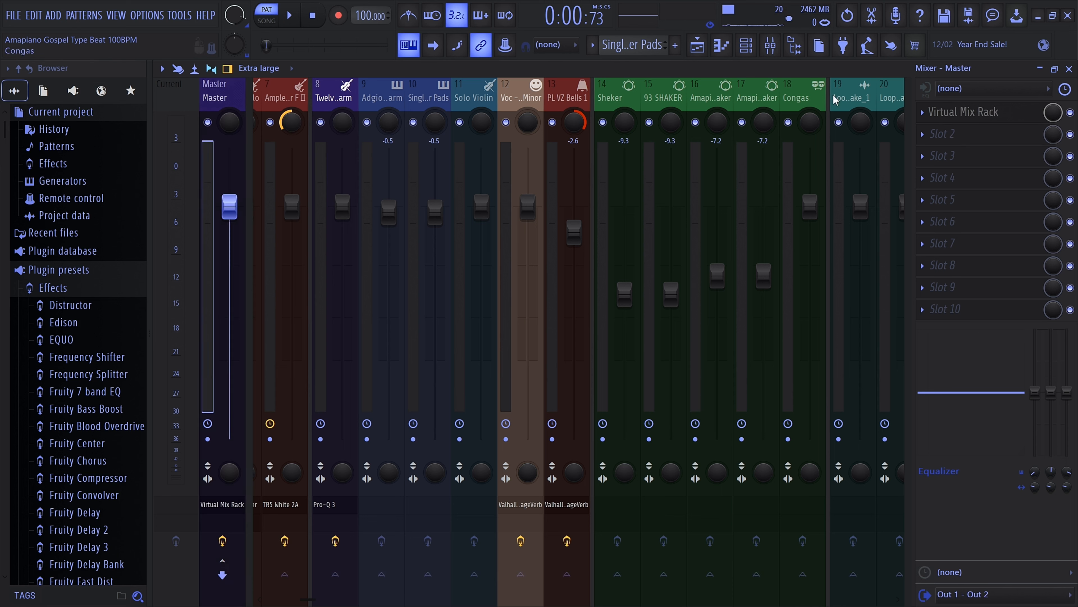
{"action": "left_click", "coordinate": [984, 120]}
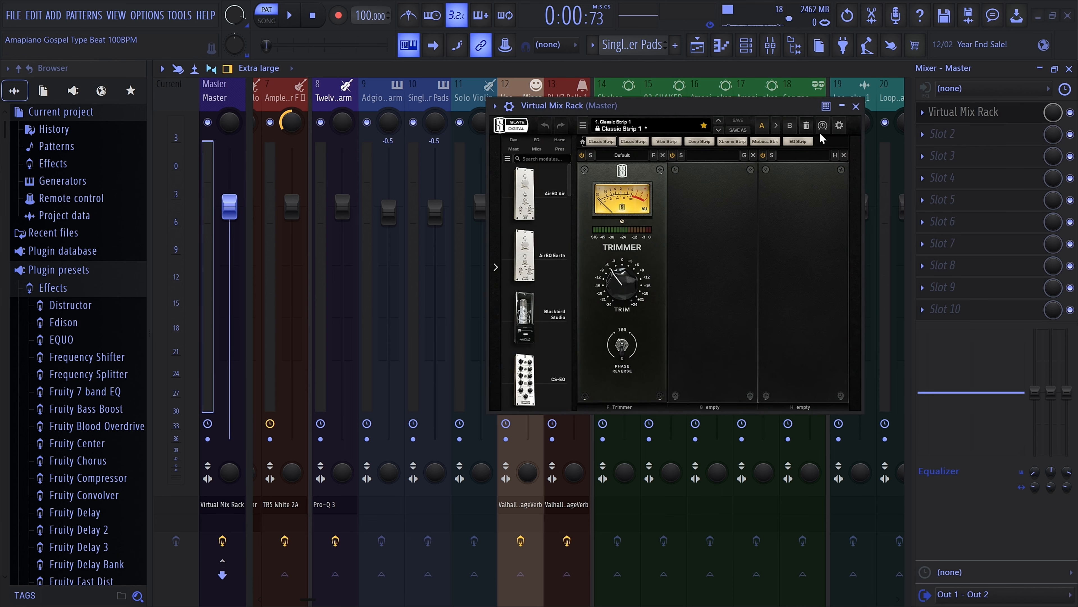
{"action": "left_click_drag", "start_coordinate": [739, 106], "coordinate": [712, 89]}
{"action": "mouse_move", "coordinate": [606, 274]}
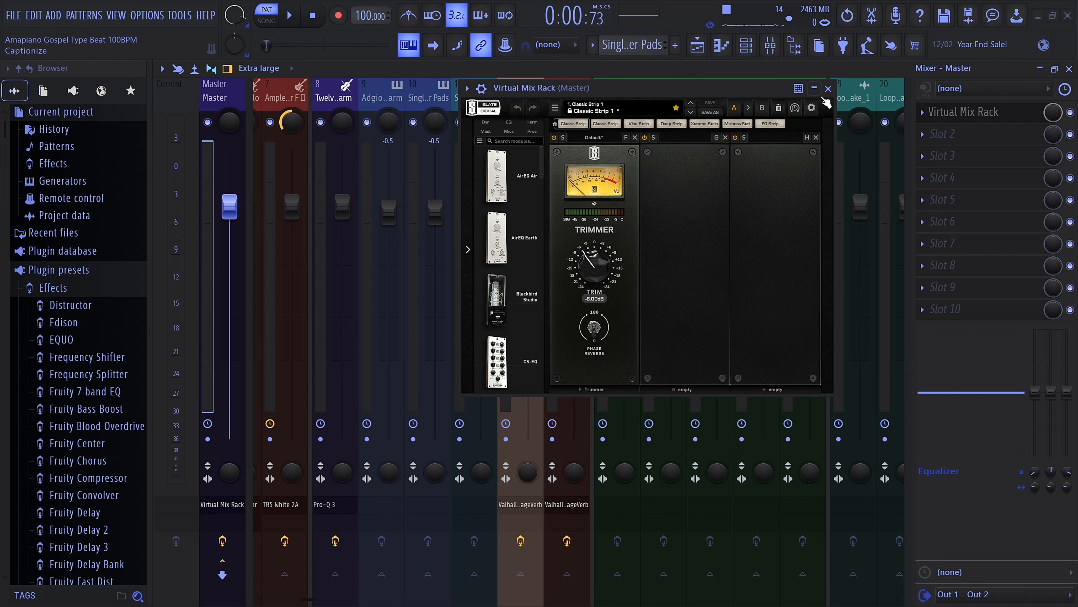
{"action": "left_click", "coordinate": [828, 89]}
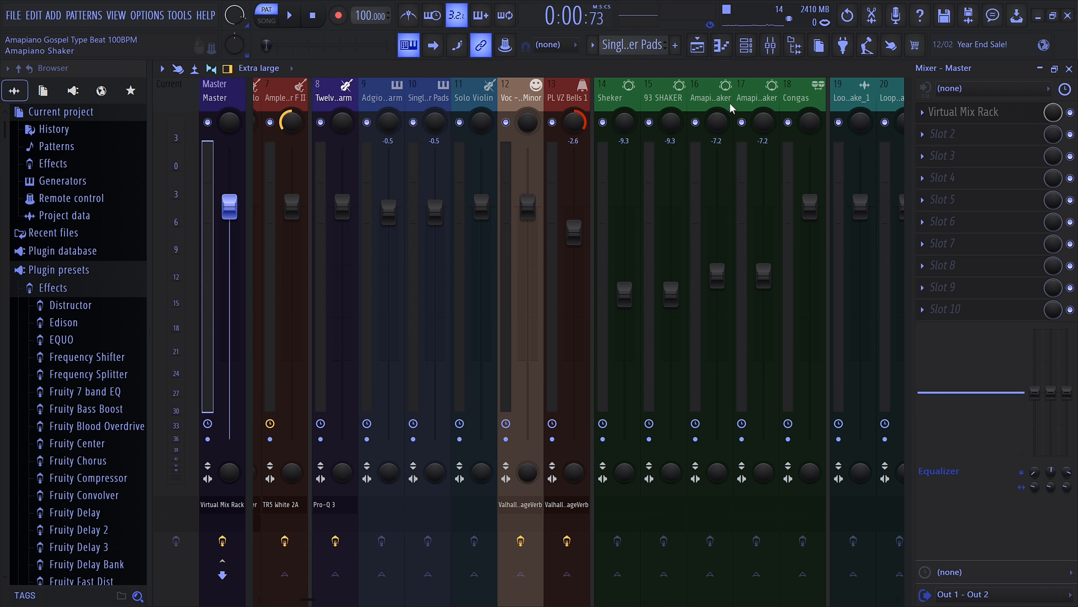
Alternate between the mixer and the playlist to review the track layout, finishing with the mixer hidden.
{"action": "left_click", "coordinate": [770, 47]}
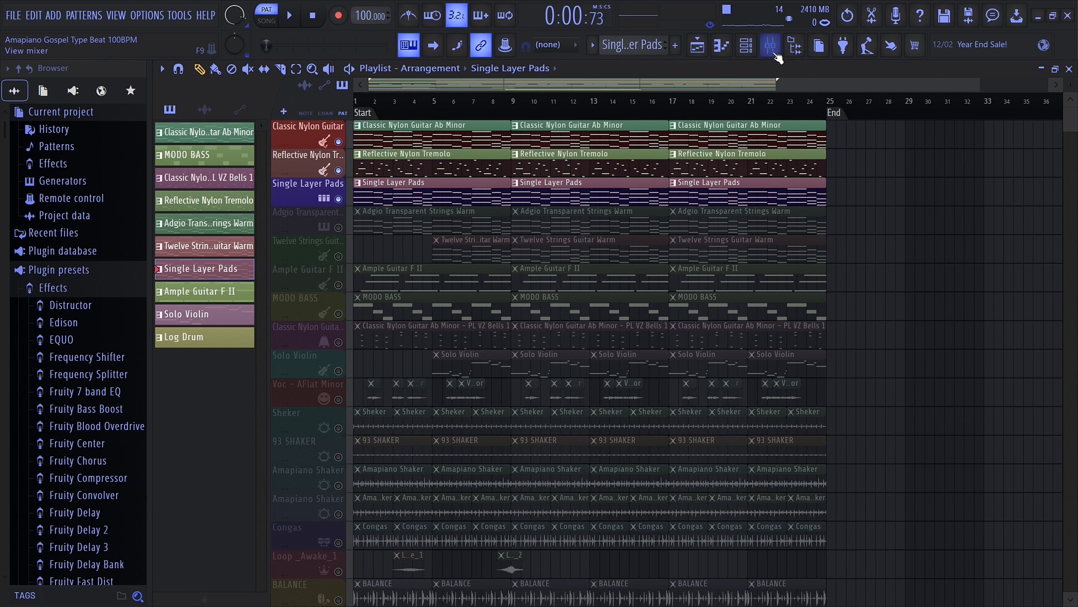
{"action": "left_click", "coordinate": [770, 45]}
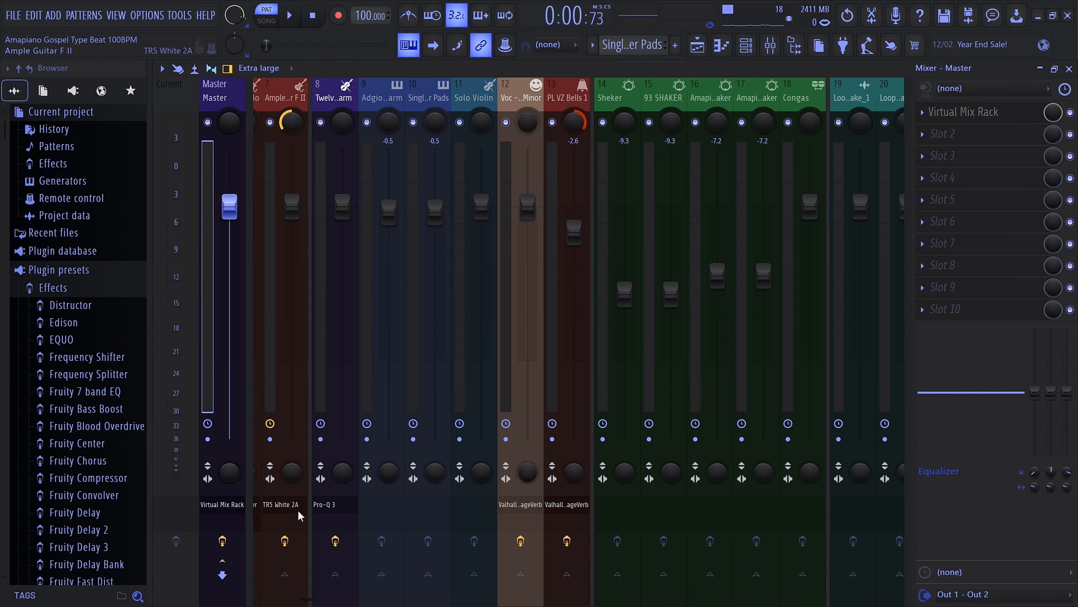
{"action": "scroll", "coordinate": [330, 100], "scroll_direction": "up", "scroll_amount": 6}
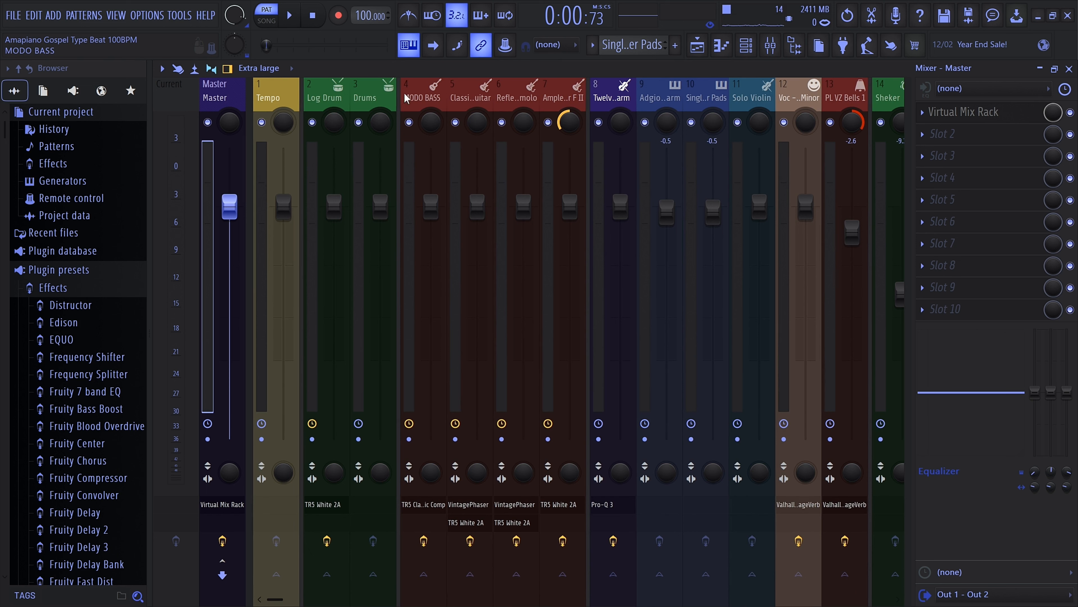
{"action": "left_click", "coordinate": [770, 47]}
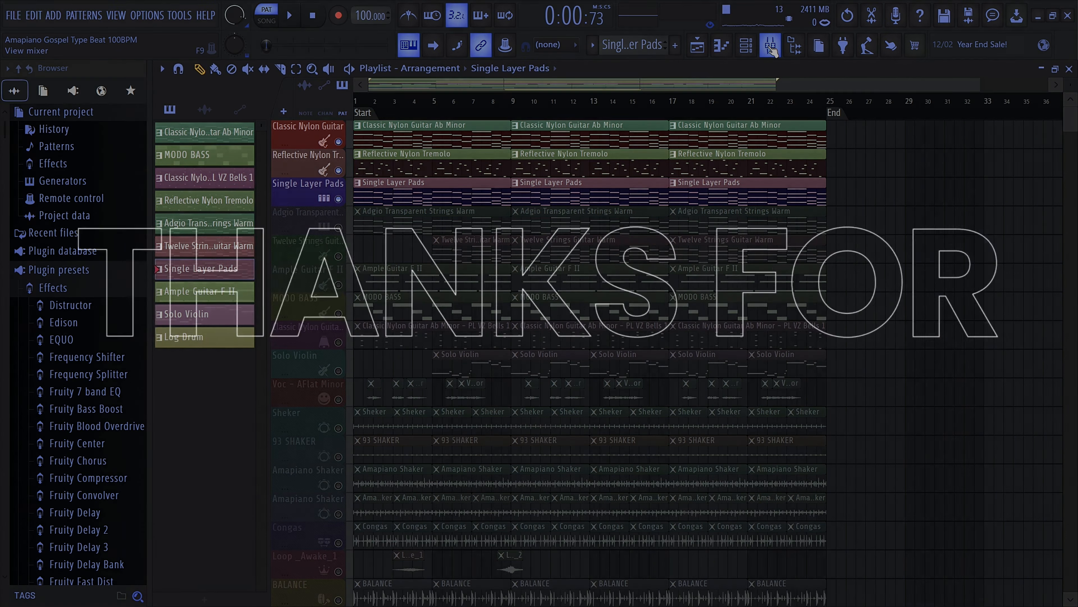
{"action": "left_click", "coordinate": [771, 47]}
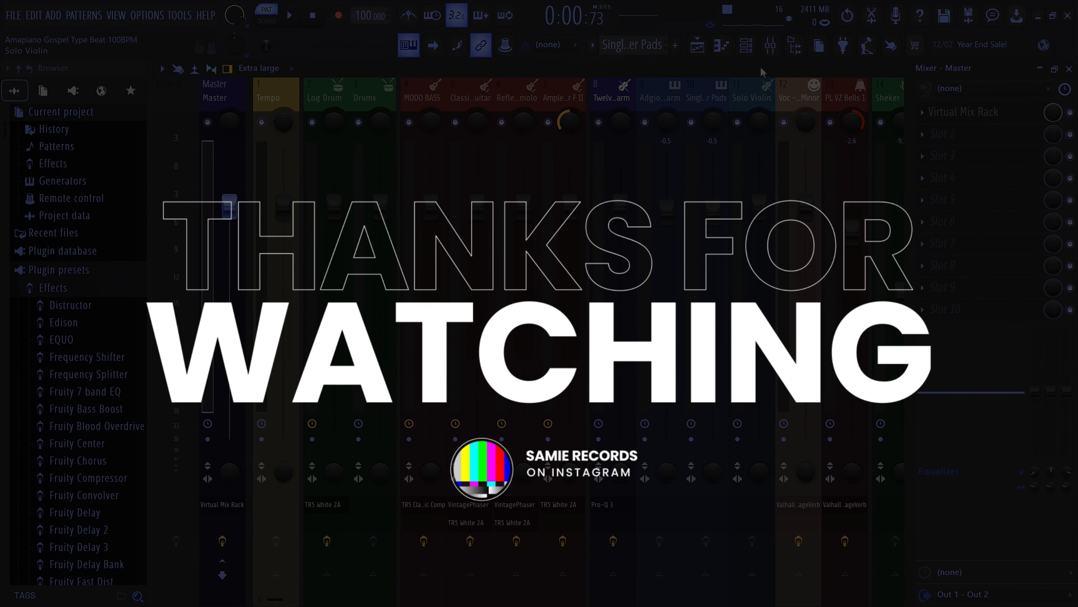
{"action": "left_click", "coordinate": [777, 48]}
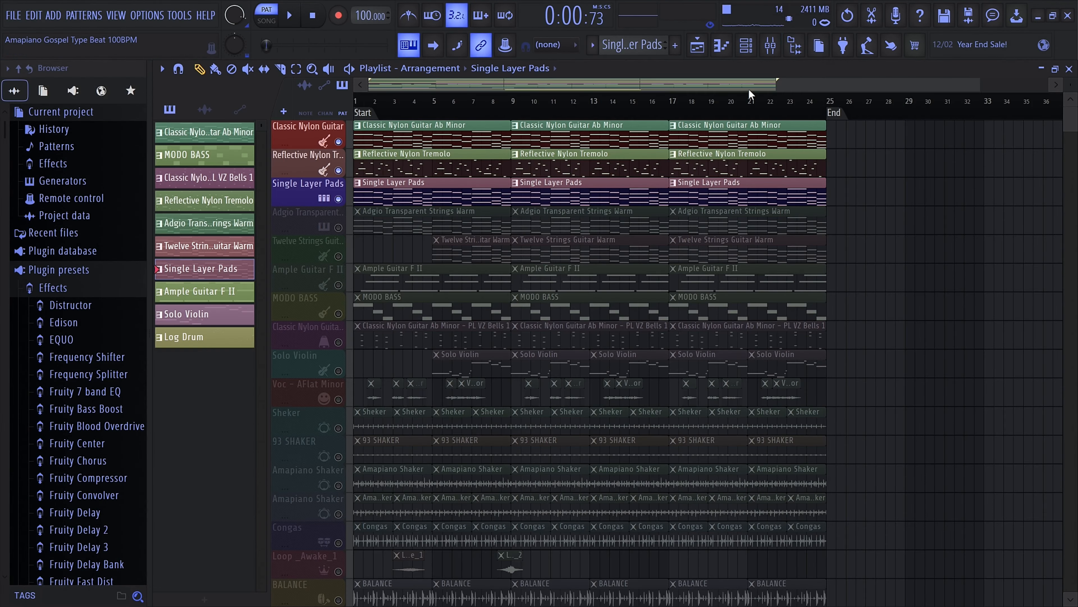